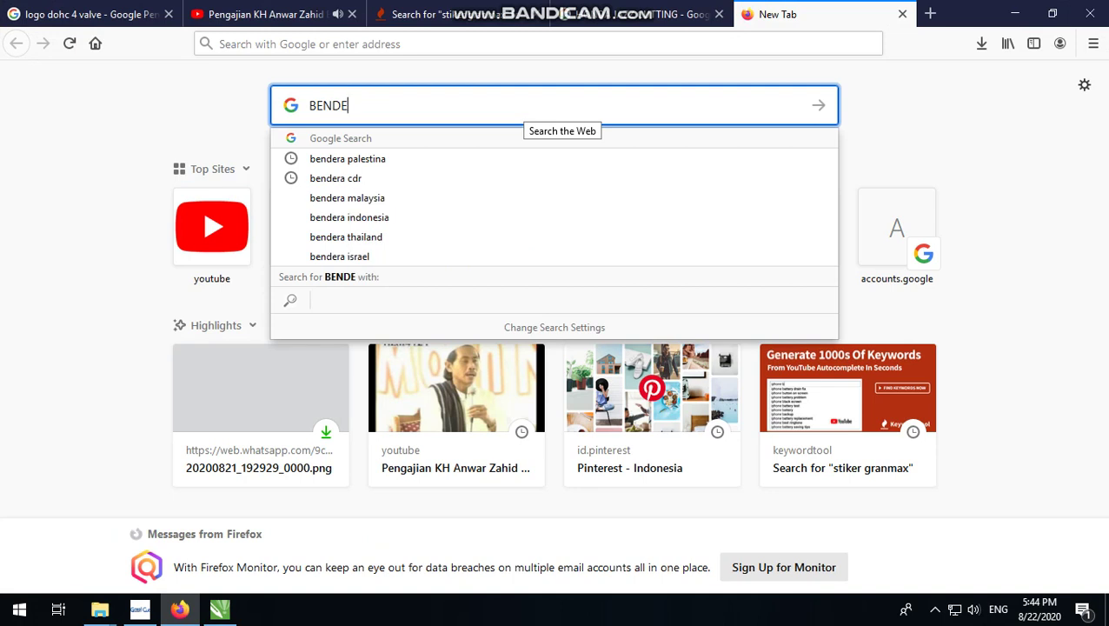
Search the web for "BENDERA INGRIS" and show the image results.
type("ING")
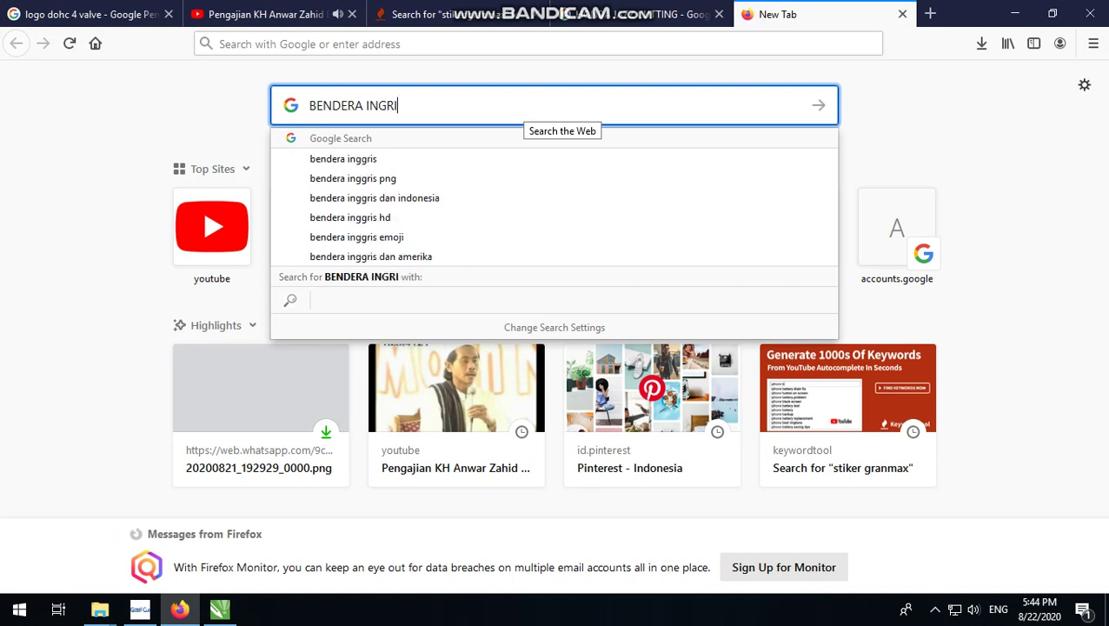
key("Return")
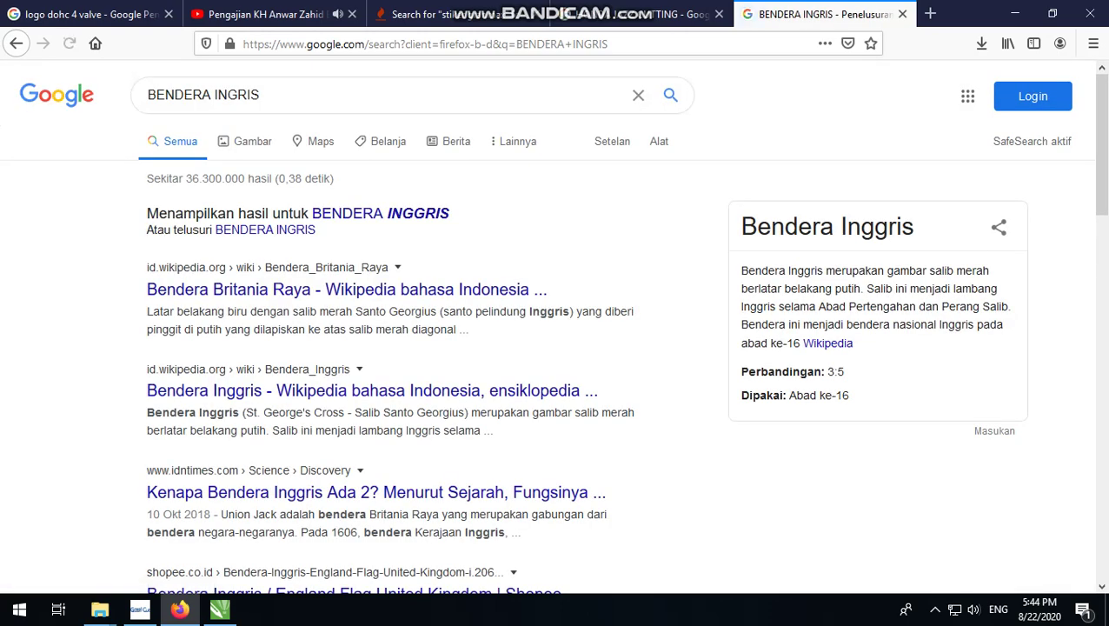
left_click(257, 146)
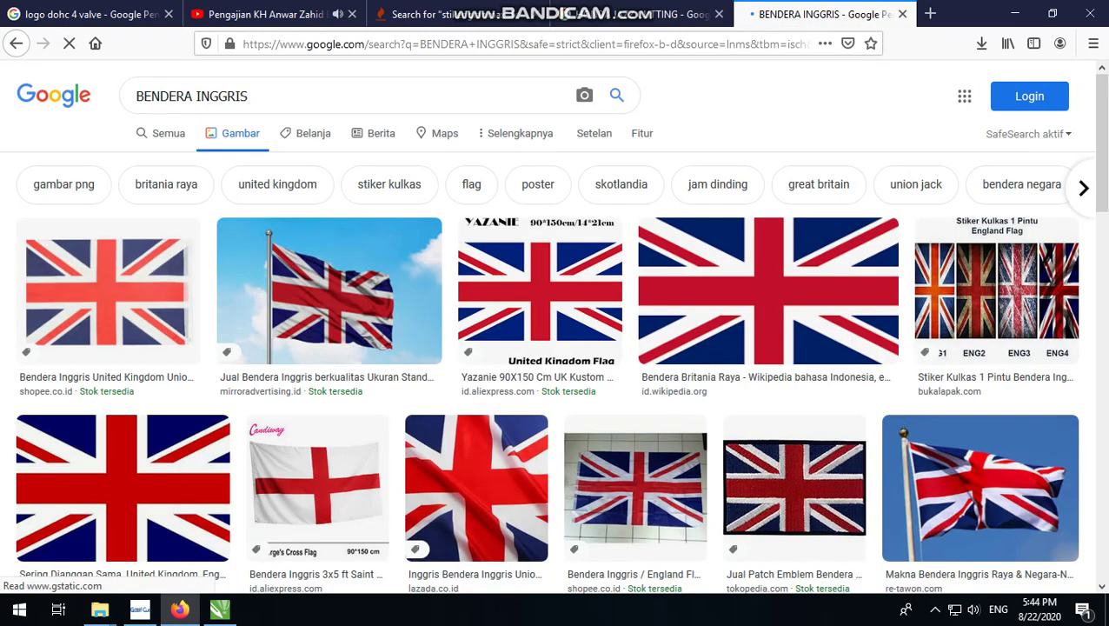
View the Wikipedia Union Jack image on its own and copy it.
right_click(748, 270)
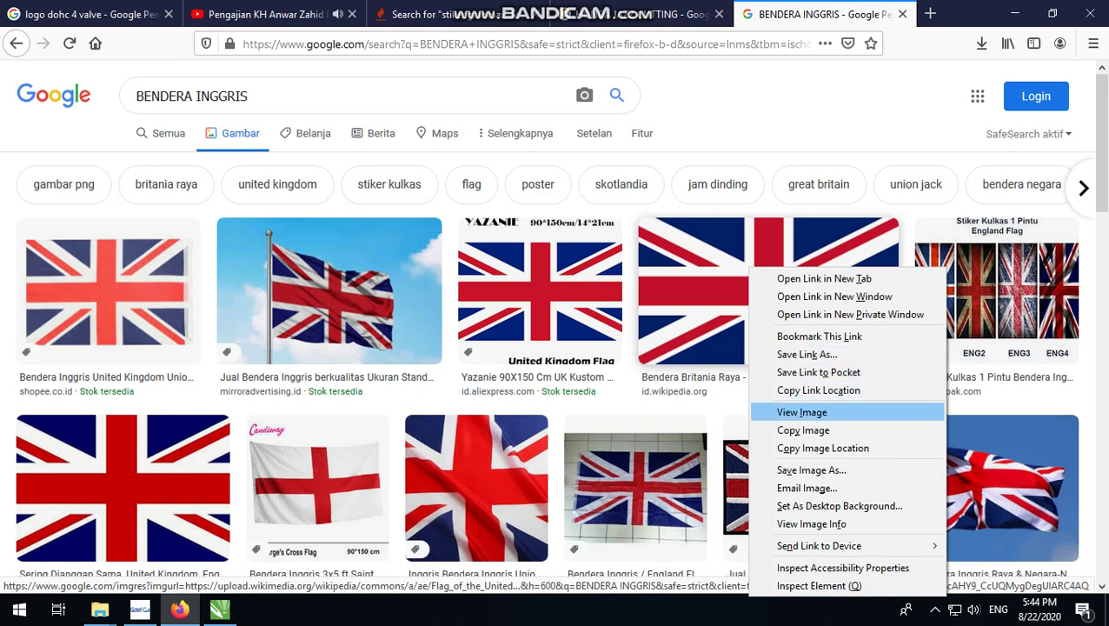
left_click(821, 411)
right_click(623, 322)
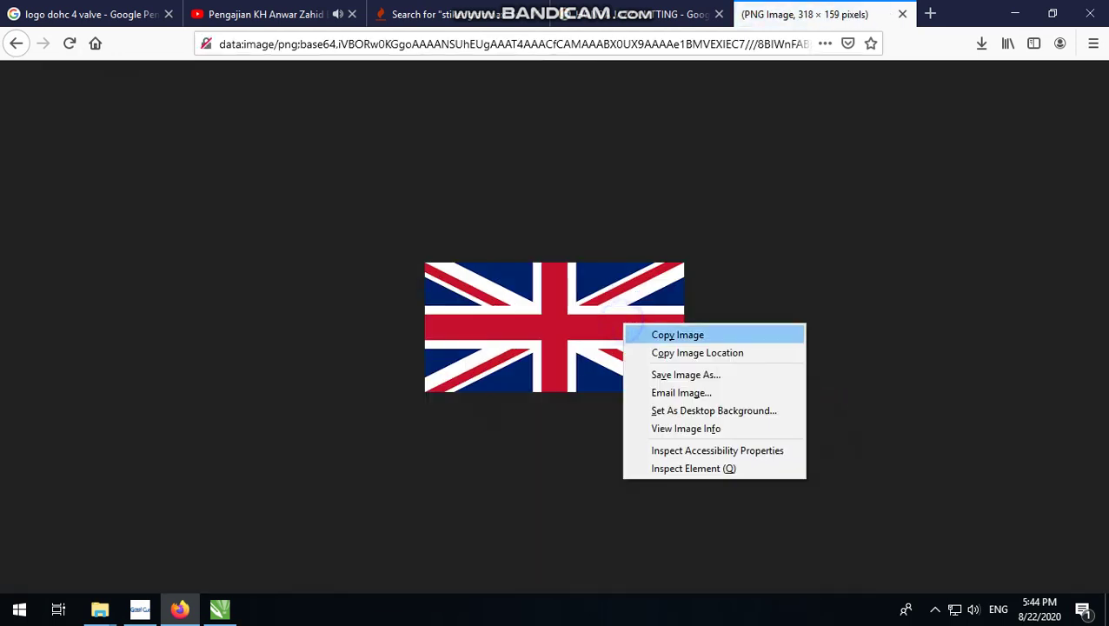
left_click(669, 335)
Switch to CorelDRAW, paste the copied flag into JAZZ JB.cdr and move it onto the rear part of the car.
left_click(1014, 14)
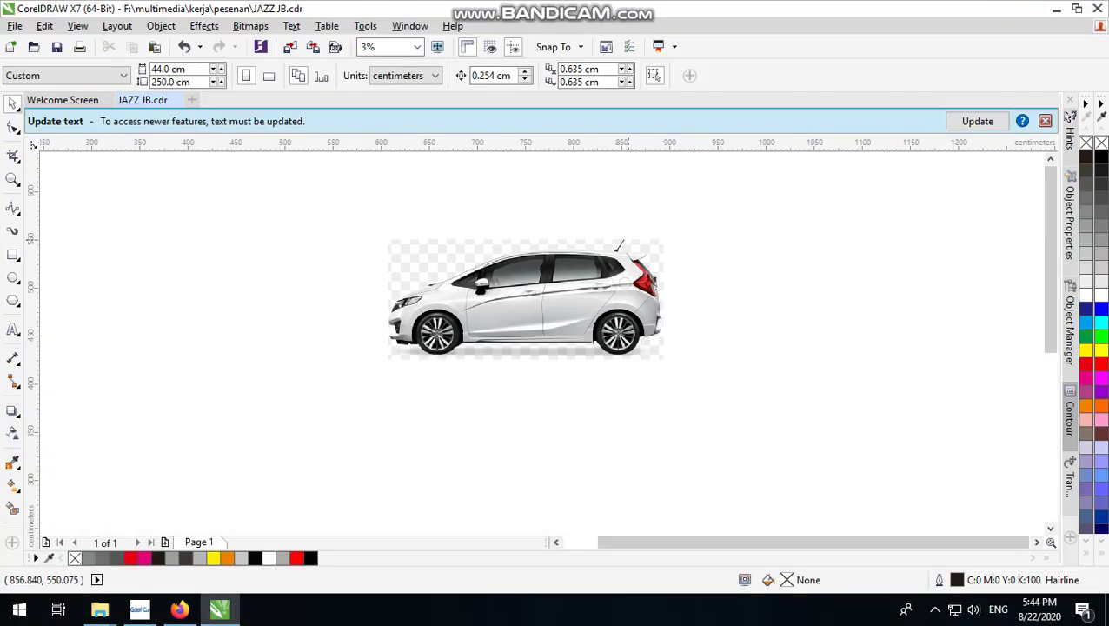
right_click(772, 265)
left_click(829, 374)
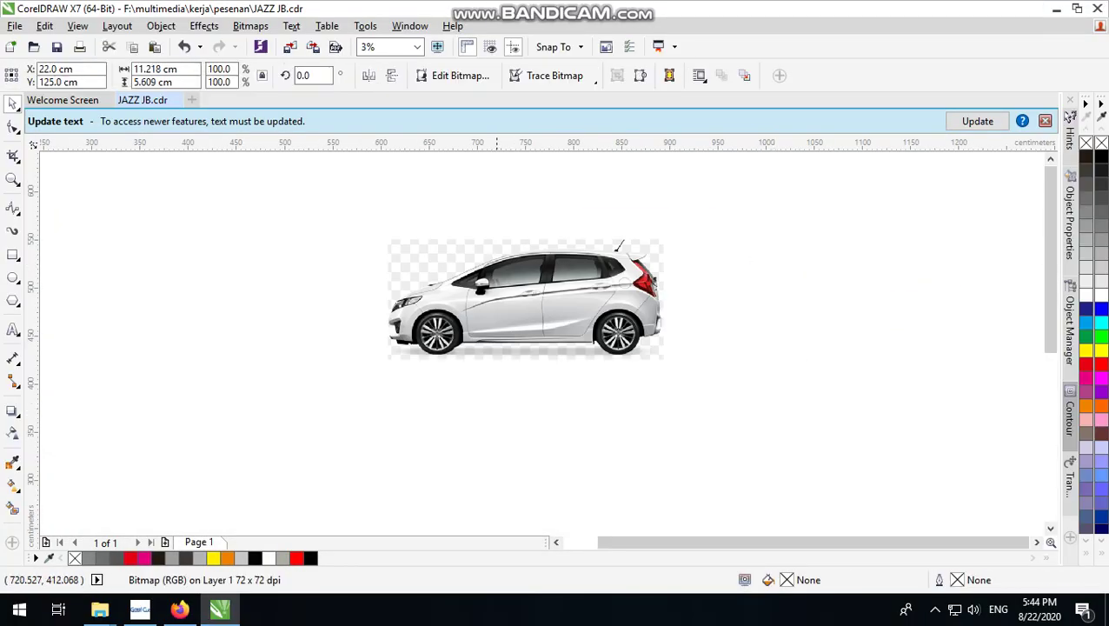
scroll(496, 372, "down", 2)
left_click_drag(492, 426, 691, 336)
scroll(119, 315, "up", 3)
scroll(687, 336, "down", 1)
scroll(300, 338, "up", 2)
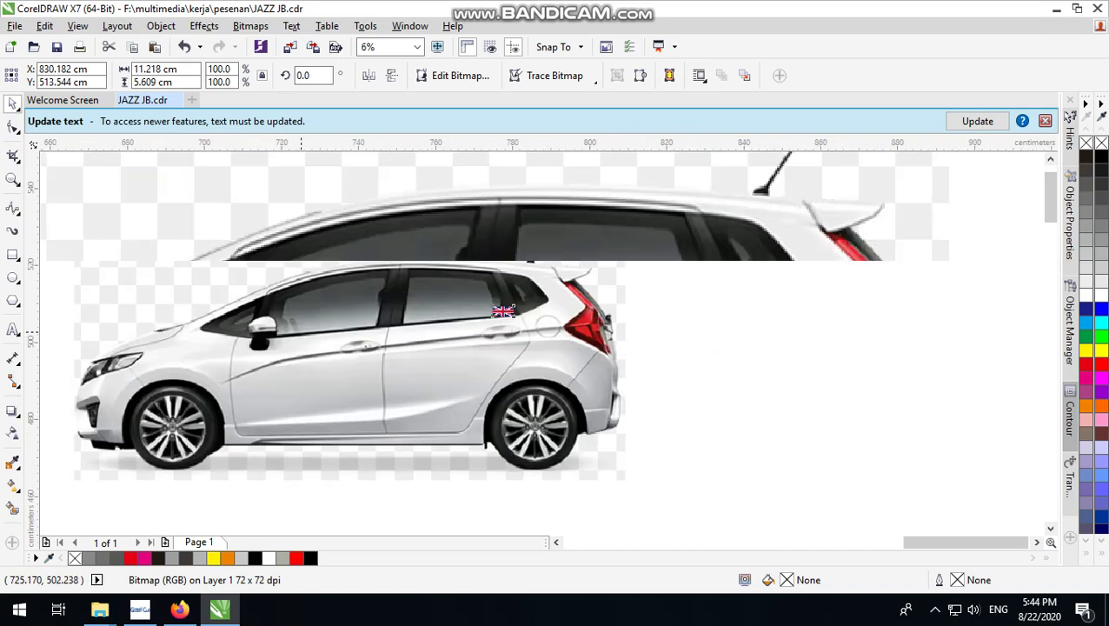
Enlarge the flag to about 77.75 × 38.9 cm and move it onto the car's front door.
left_click_drag(679, 306, 424, 432)
scroll(657, 327, "down", 1)
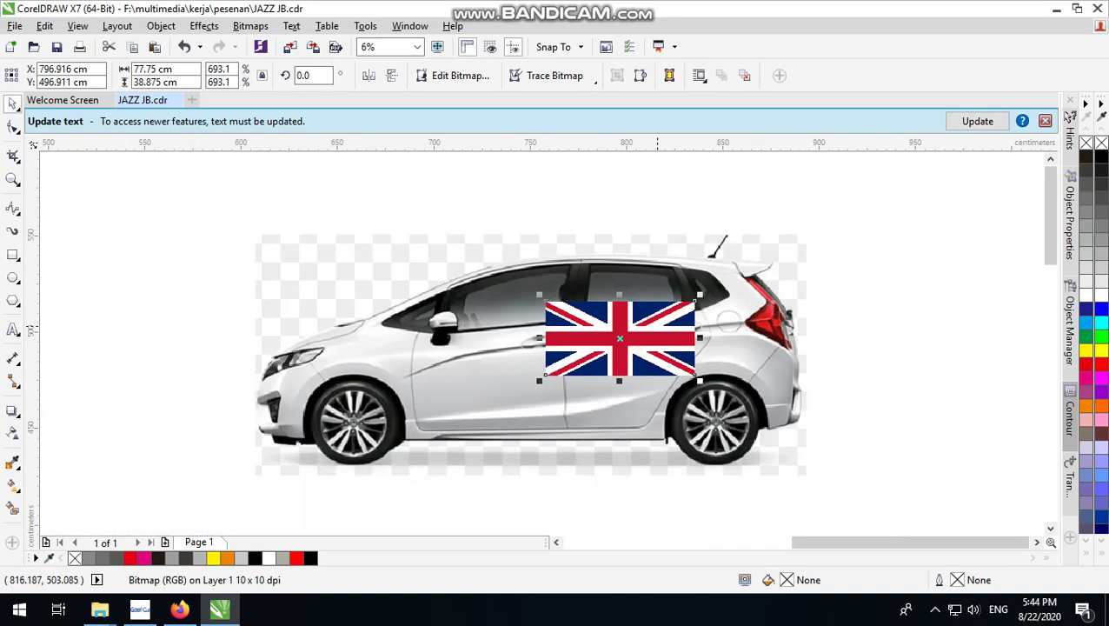
left_click_drag(656, 330, 520, 367)
scroll(501, 383, "up", 1)
Lock the car bitmap so it cannot be moved.
left_click(674, 321)
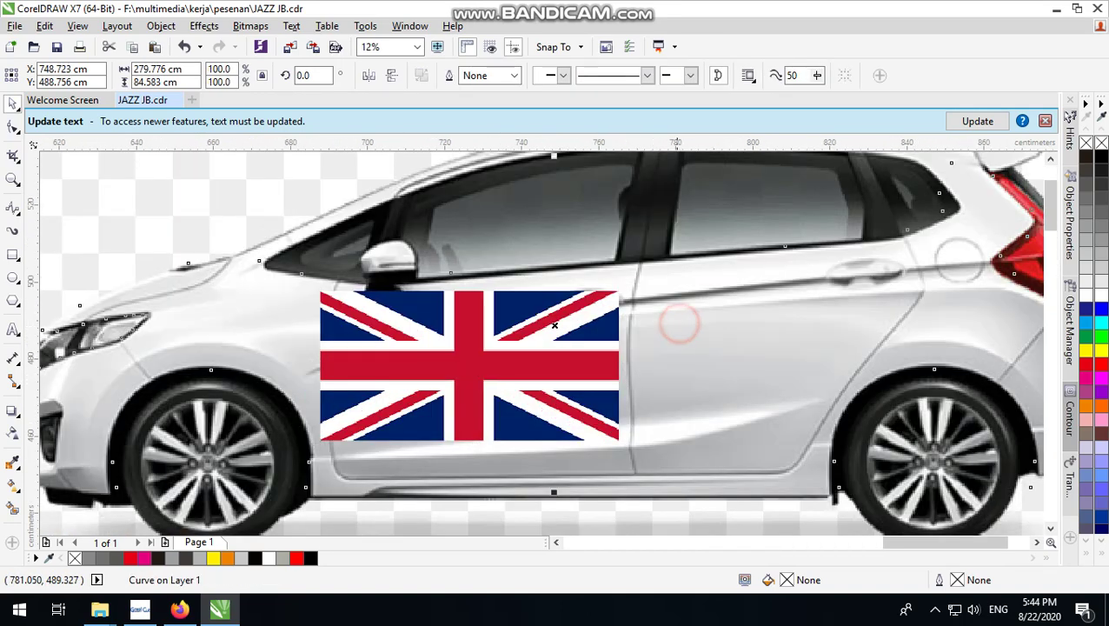
scroll(671, 325, "down", 1)
left_click(730, 217)
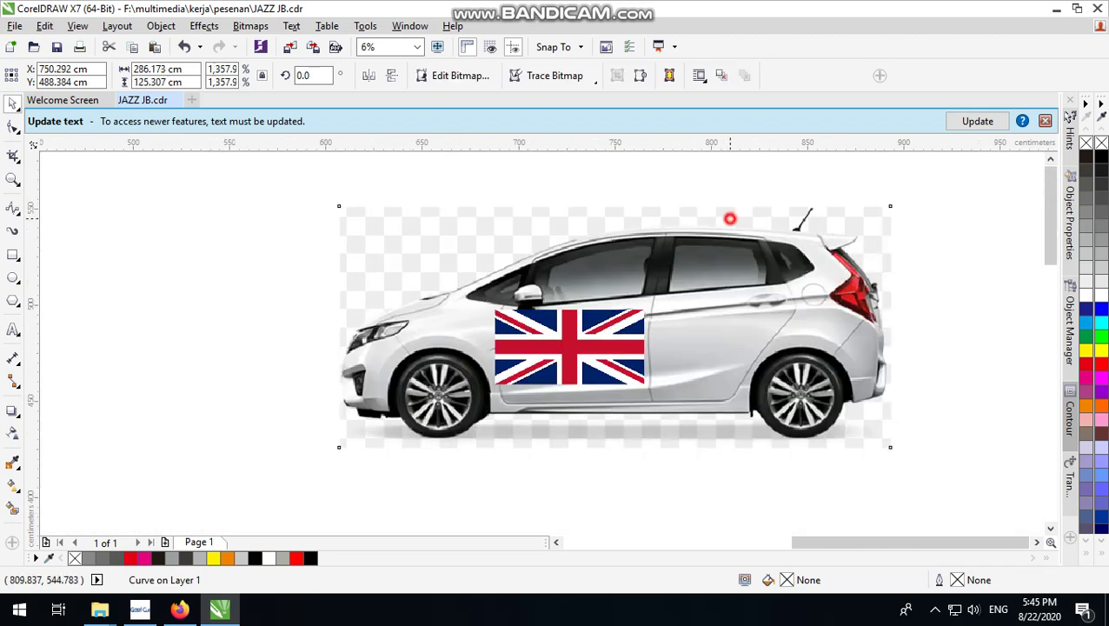
right_click(730, 217)
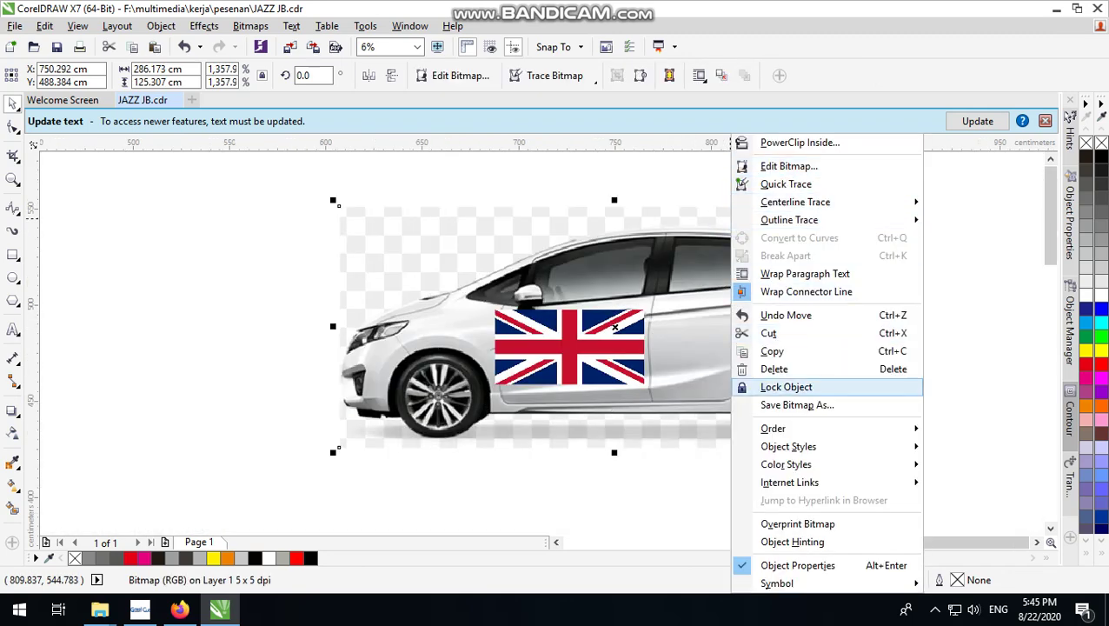
left_click(785, 387)
Draw a tall rectangle about 8.5 × 63.9 cm over the flag's vertical red bar.
scroll(478, 337, "up", 1)
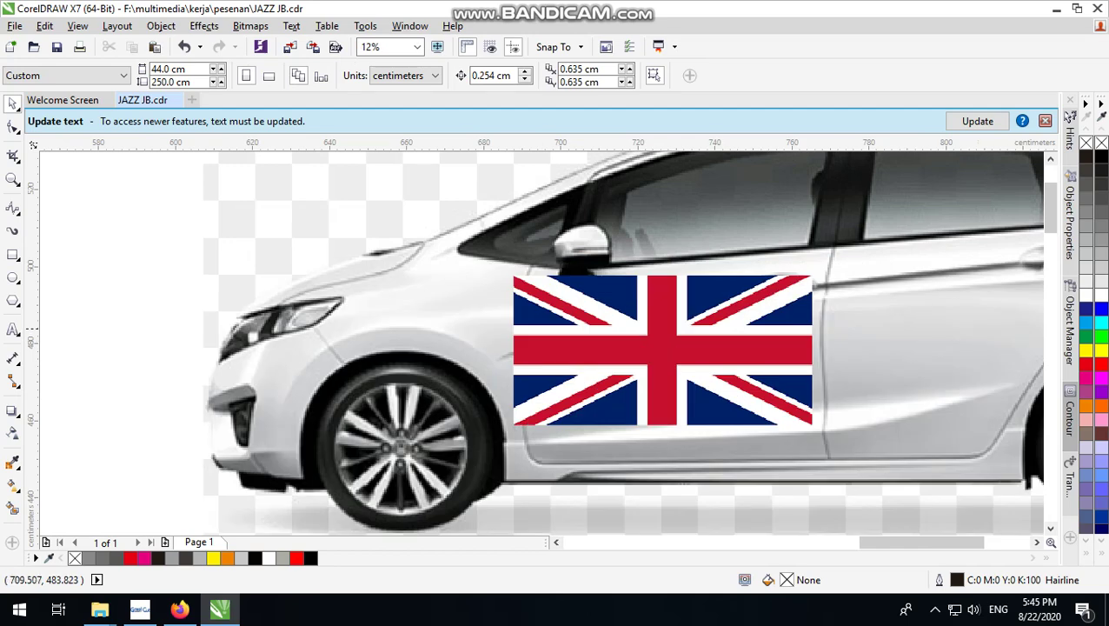
left_click(782, 326)
scroll(793, 330, "up", 1)
scroll(543, 251, "down", 1)
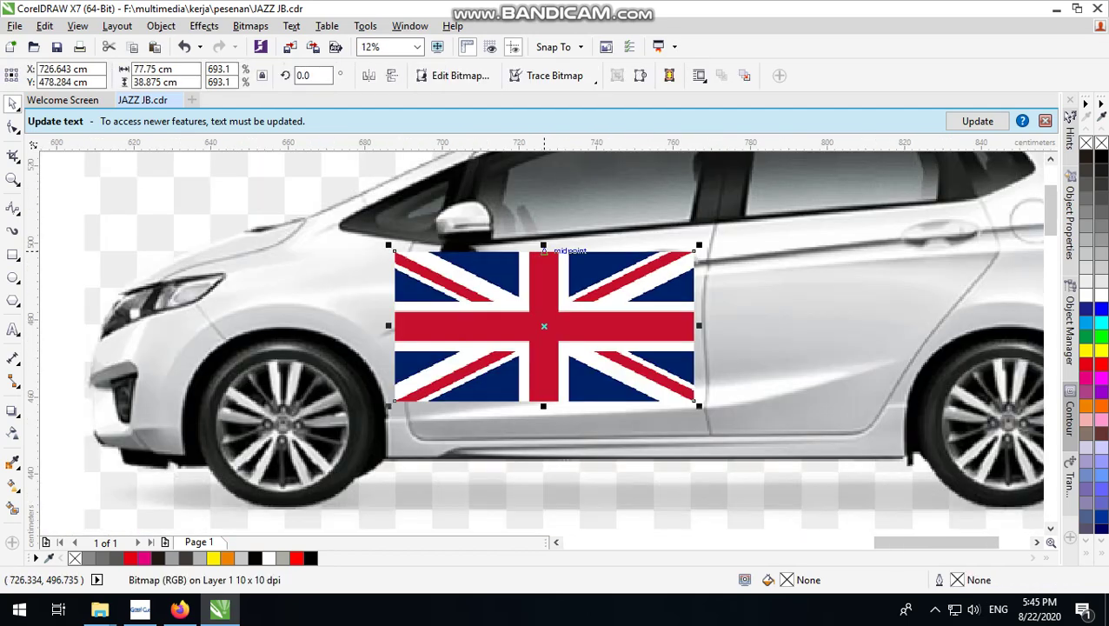
left_click(13, 251)
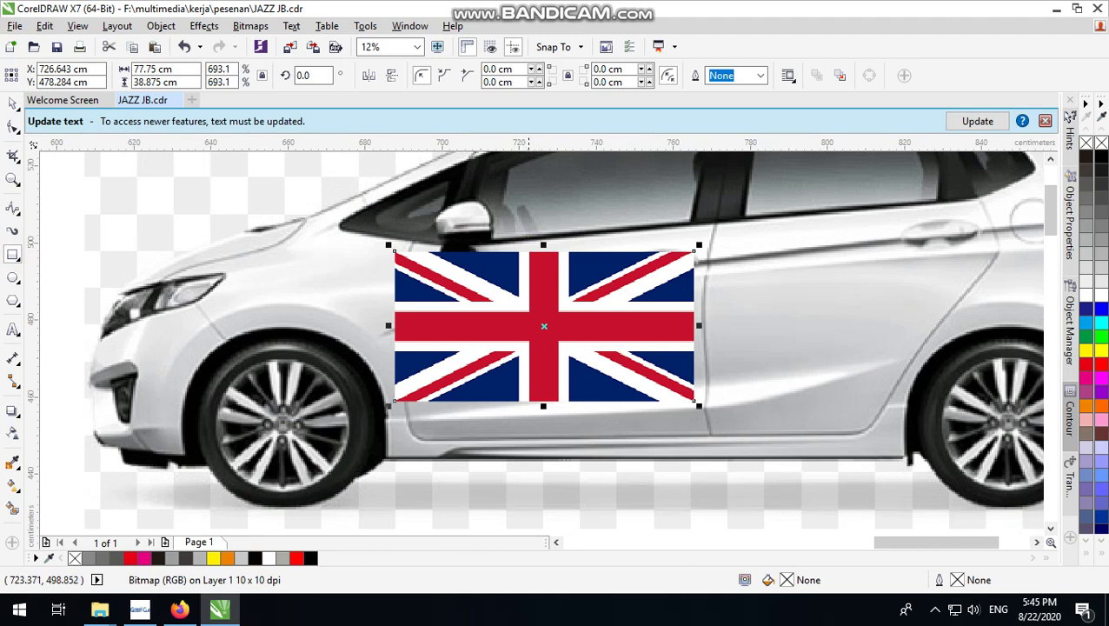
scroll(529, 283, "down", 1)
scroll(537, 270, "up", 1)
left_click_drag(510, 186, 540, 429)
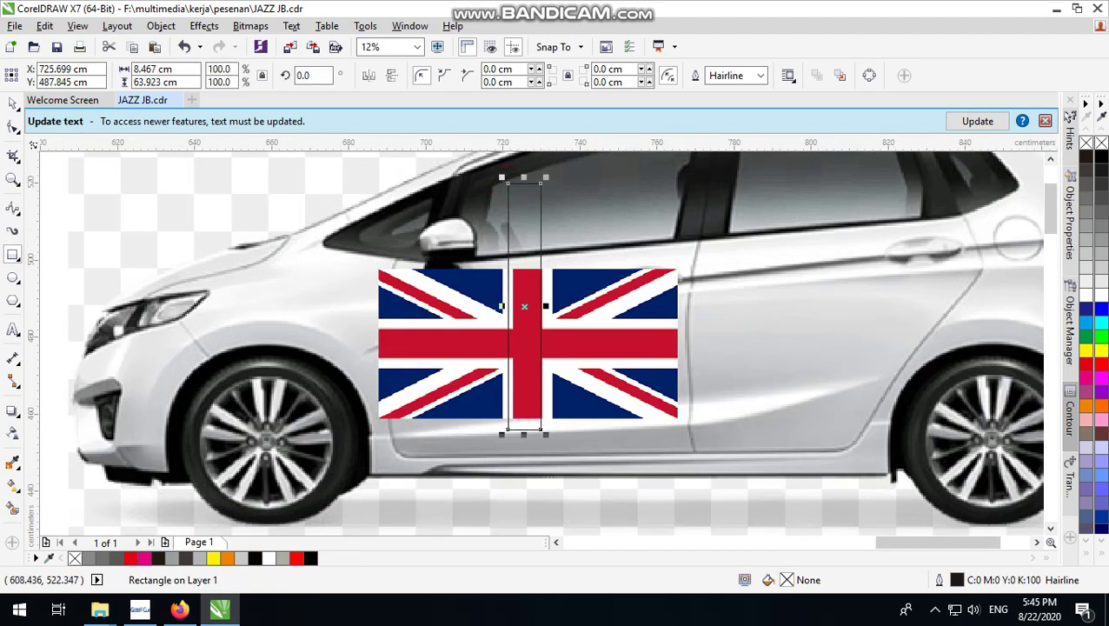
Narrow the tall rectangle to about 8 cm and shift it down so its sides match the flag's vertical red bar.
left_click(14, 102)
scroll(460, 321, "up", 1)
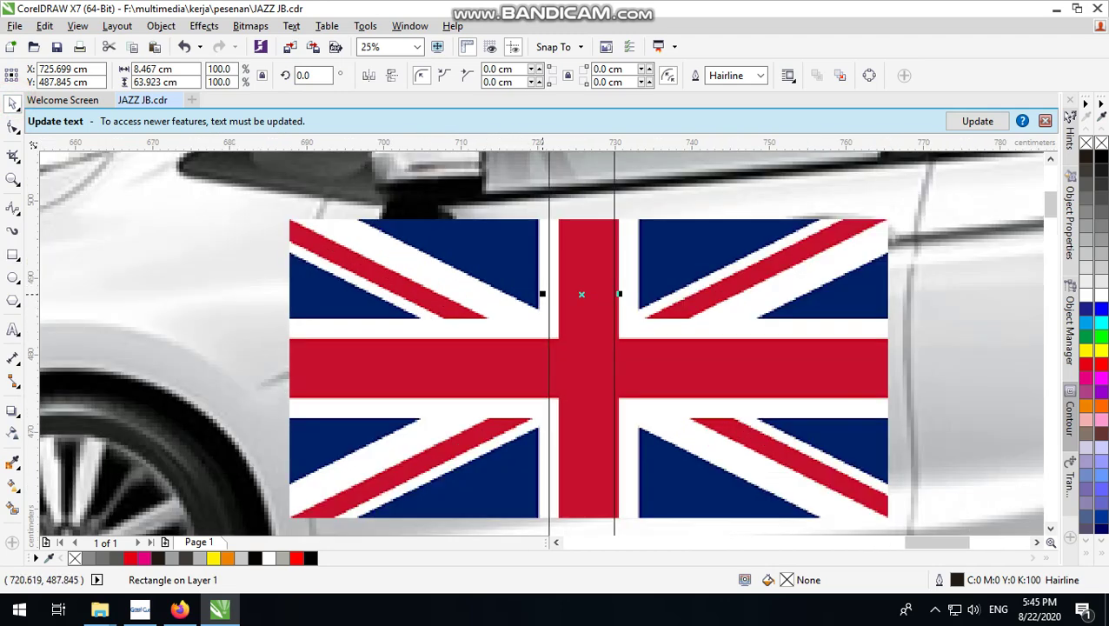
left_click_drag(542, 293, 553, 303)
scroll(556, 294, "down", 1)
scroll(553, 294, "up", 1)
scroll(554, 302, "down", 2)
scroll(560, 280, "up", 2)
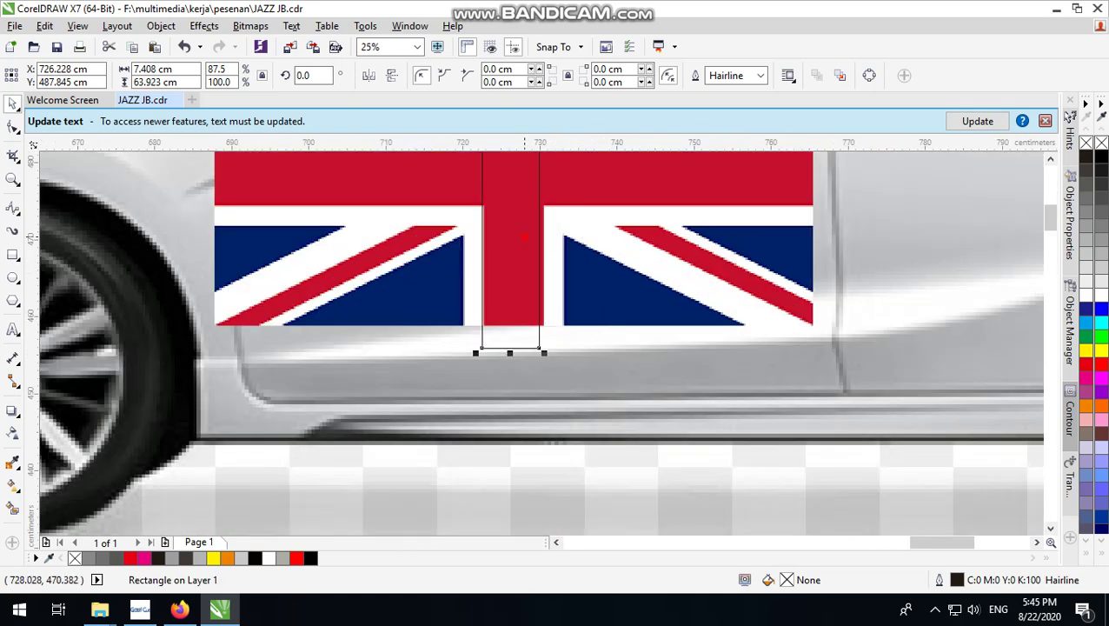
left_click_drag(524, 236, 562, 331)
scroll(539, 295, "down", 2)
scroll(539, 296, "up", 3)
scroll(562, 331, "down", 1)
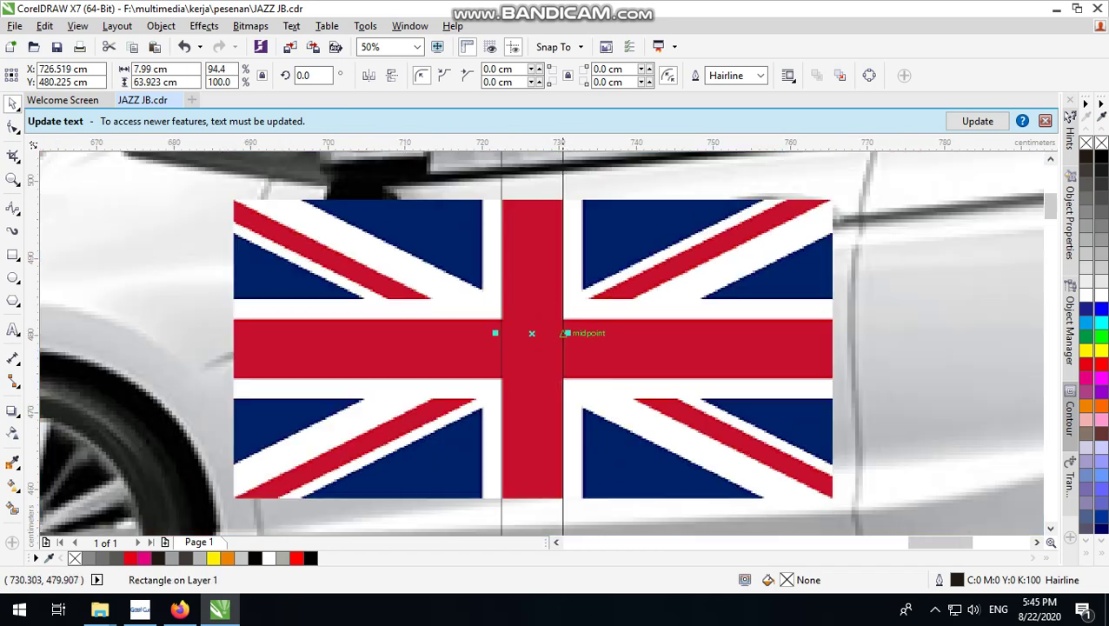
Add a copy of the tall rectangle rotated to 270° over the flag's horizontal red bar and lengthen it to about 96.2 cm.
scroll(532, 334, "down", 2)
left_click(554, 295)
left_click(540, 288)
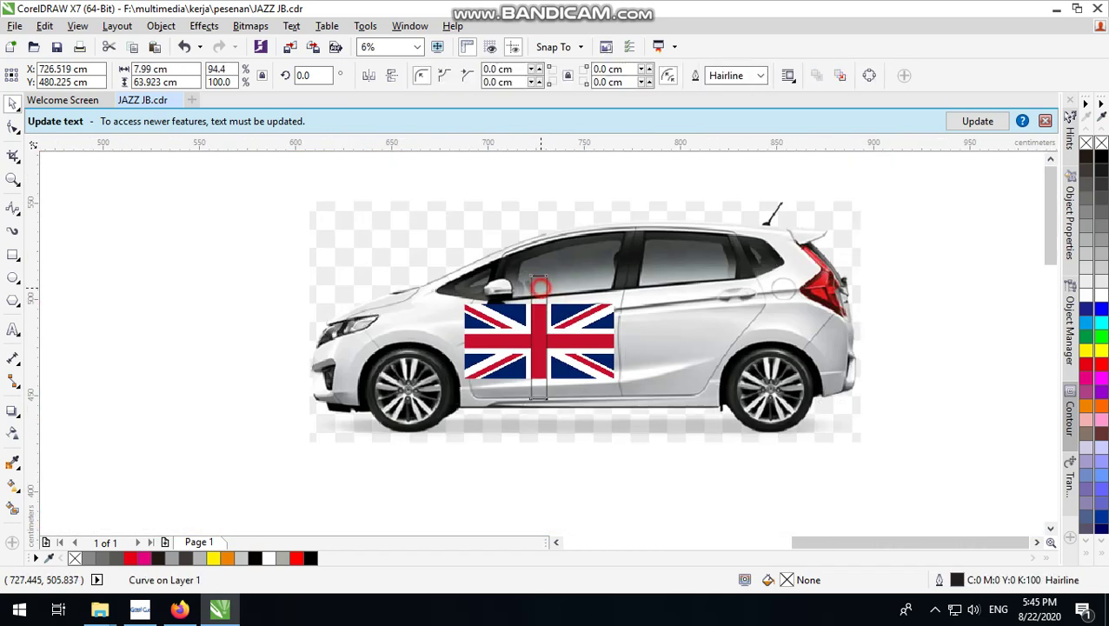
left_click(543, 290)
left_click_drag(541, 289, 635, 345)
scroll(607, 349, "up", 1)
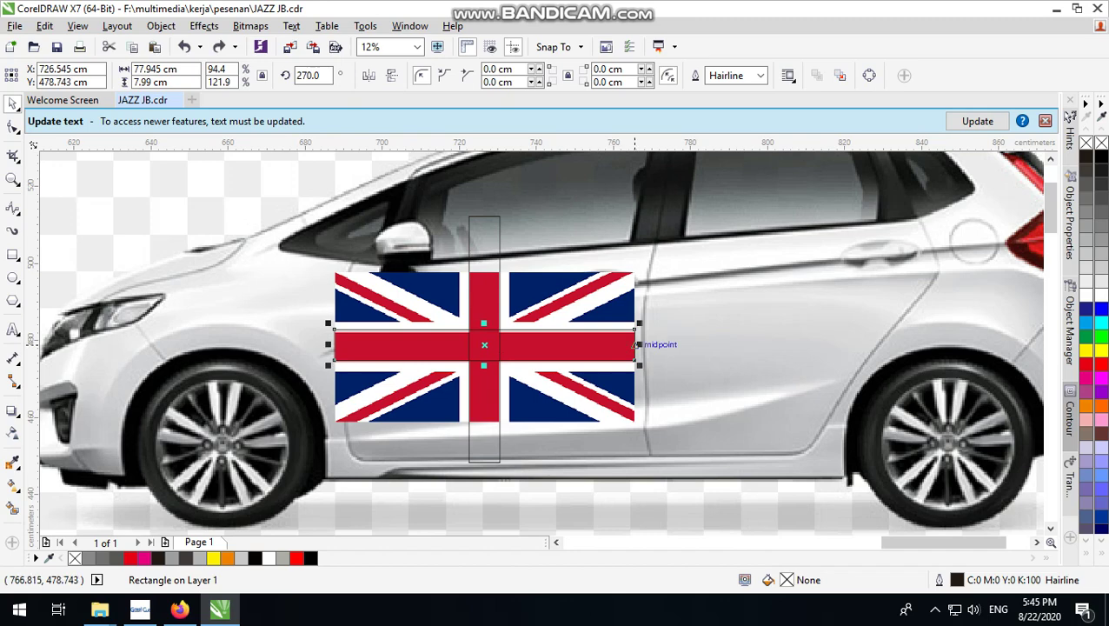
left_click_drag(639, 345, 671, 345)
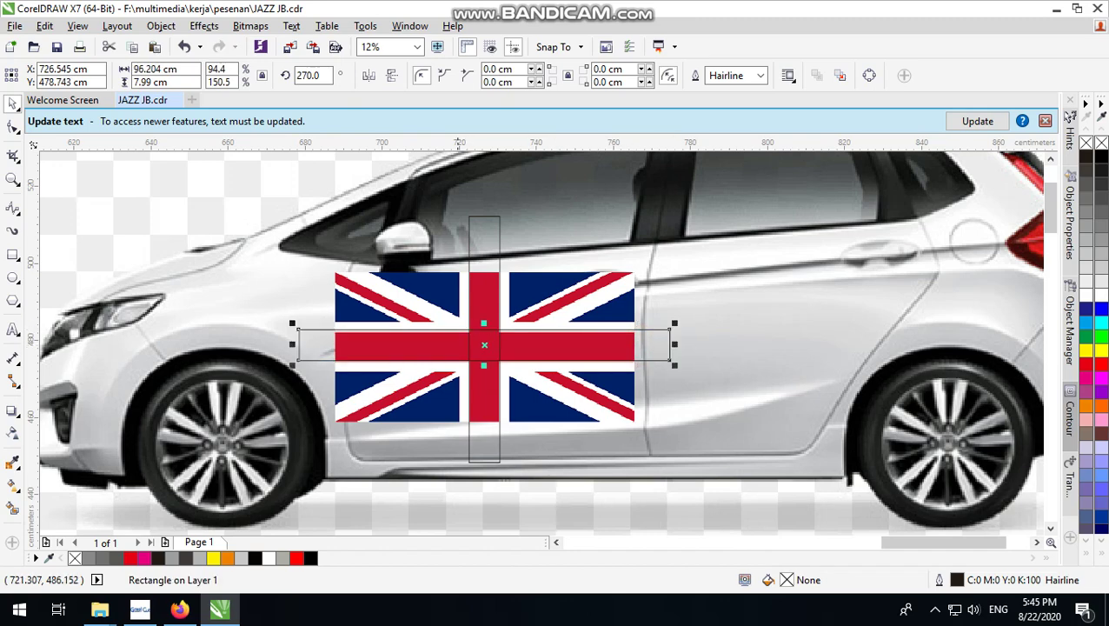
Draw a rectangle about 40.2 × 15 cm over the flag's lower-left blue quarter.
scroll(486, 310, "up", 1)
scroll(428, 293, "down", 1)
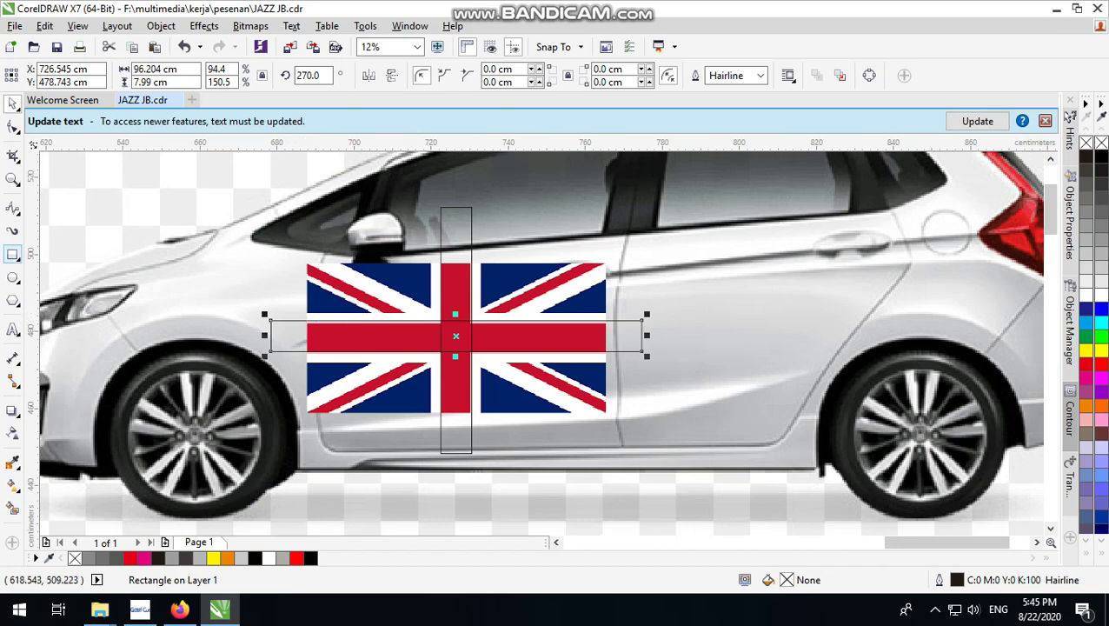
left_click(13, 208)
scroll(456, 365, "up", 2)
scroll(456, 365, "down", 2)
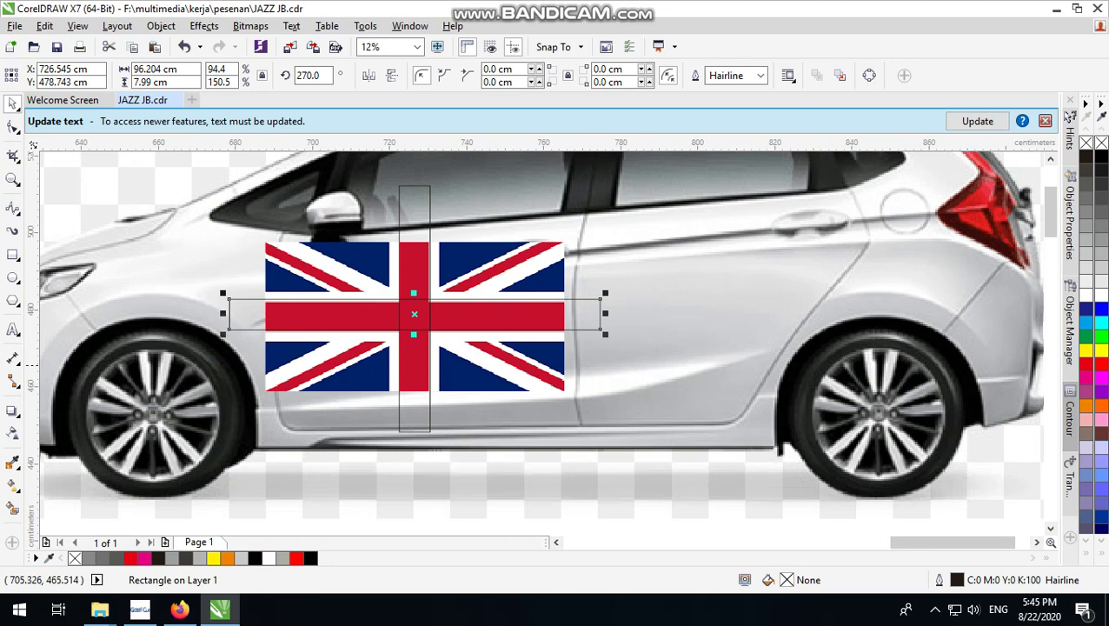
left_click(13, 254)
scroll(311, 376, "up", 2)
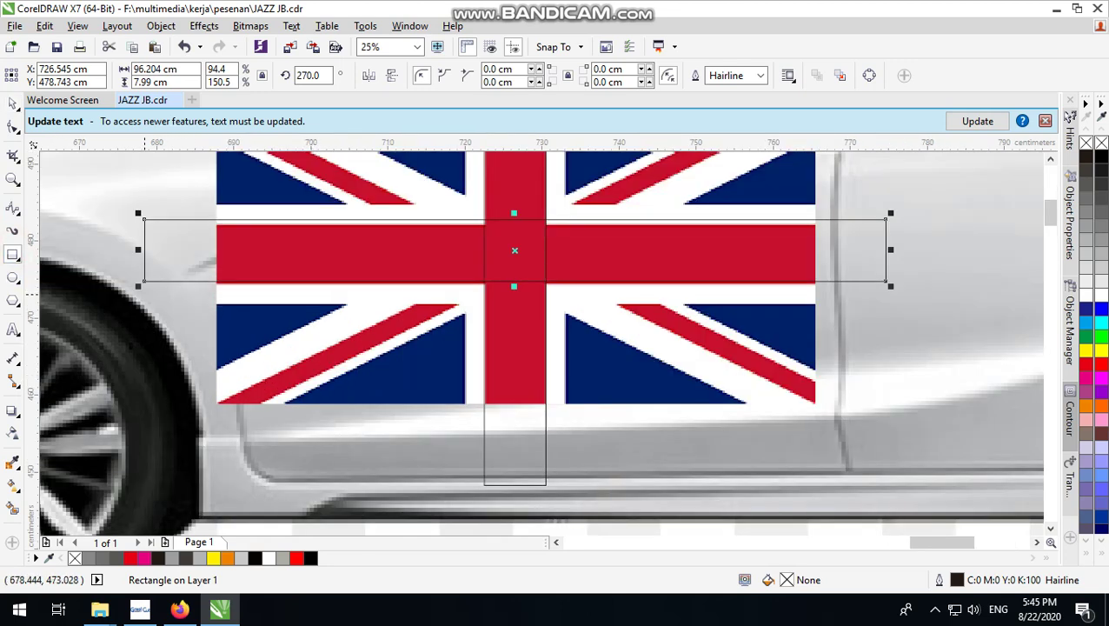
left_click_drag(153, 308, 466, 426)
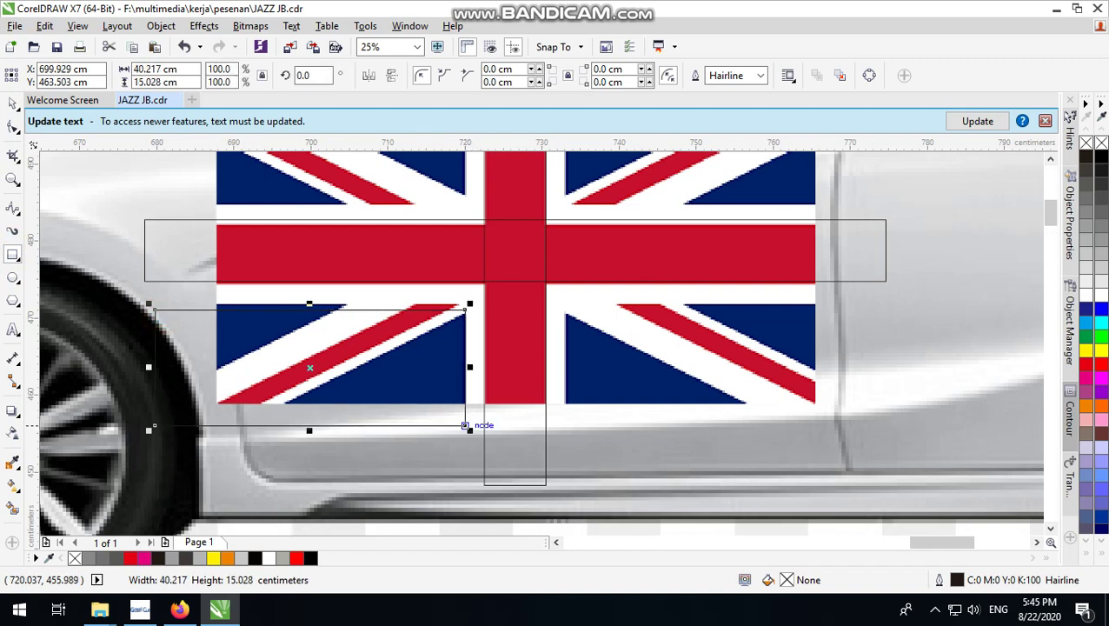
Align the lower-left rectangle with the blue quarter's inner edges and enlarge it to about 41.3 × 23.7 cm.
left_click(14, 103)
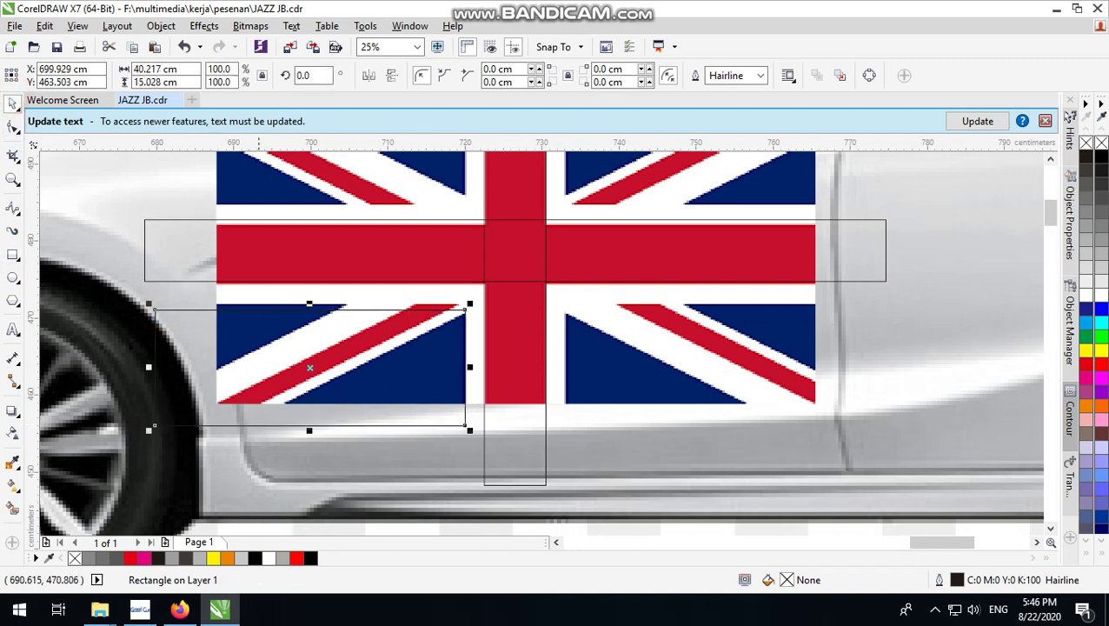
mouse_move(282, 352)
left_mouse_down()
mouse_move(268, 347)
mouse_move(286, 352)
left_mouse_up()
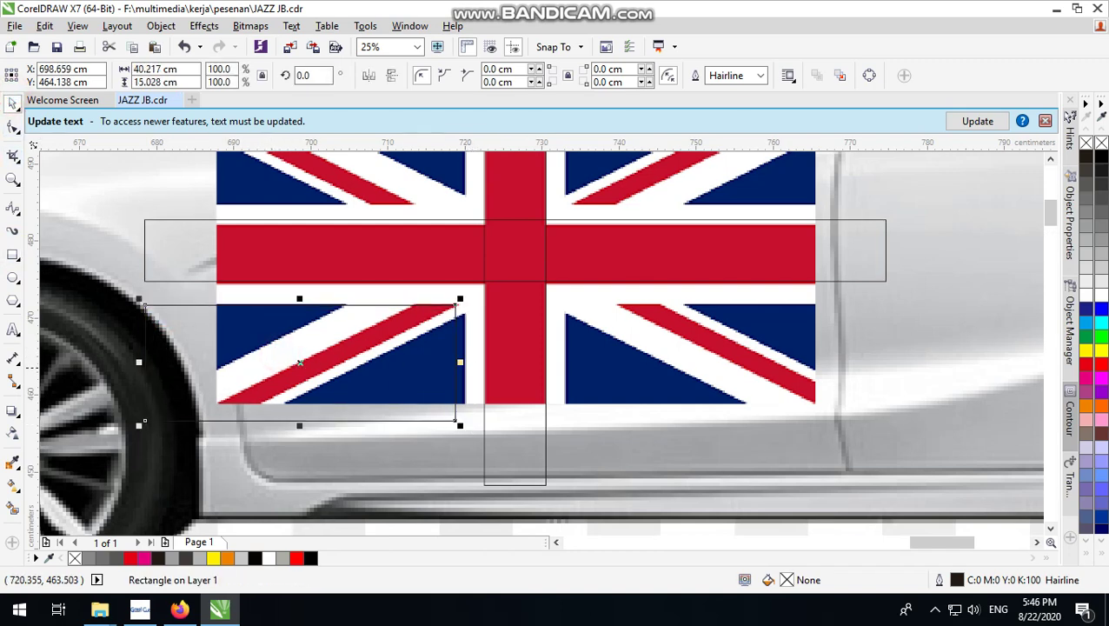
scroll(506, 366, "up", 2)
left_click_drag(409, 364, 383, 430)
scroll(426, 365, "down", 2)
scroll(390, 393, "up", 2)
scroll(356, 368, "down", 2)
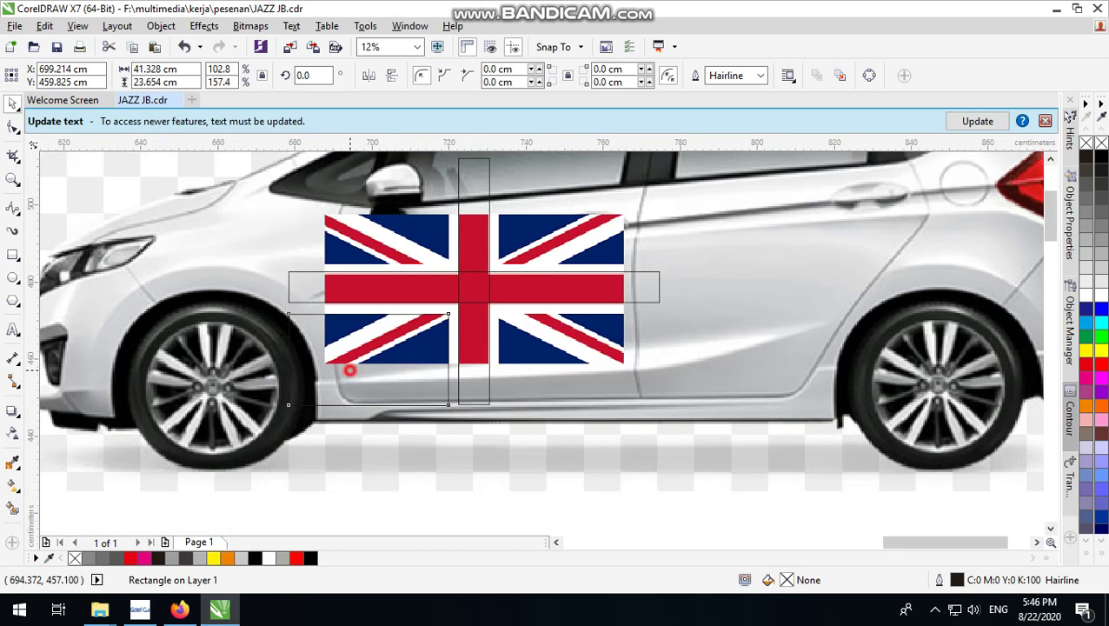
Place copies of the quarter rectangle over the flag's other three blue quarters.
left_click_drag(350, 370, 390, 224)
right_click(554, 238)
scroll(417, 281, "down", 2)
scroll(414, 245, "up", 2)
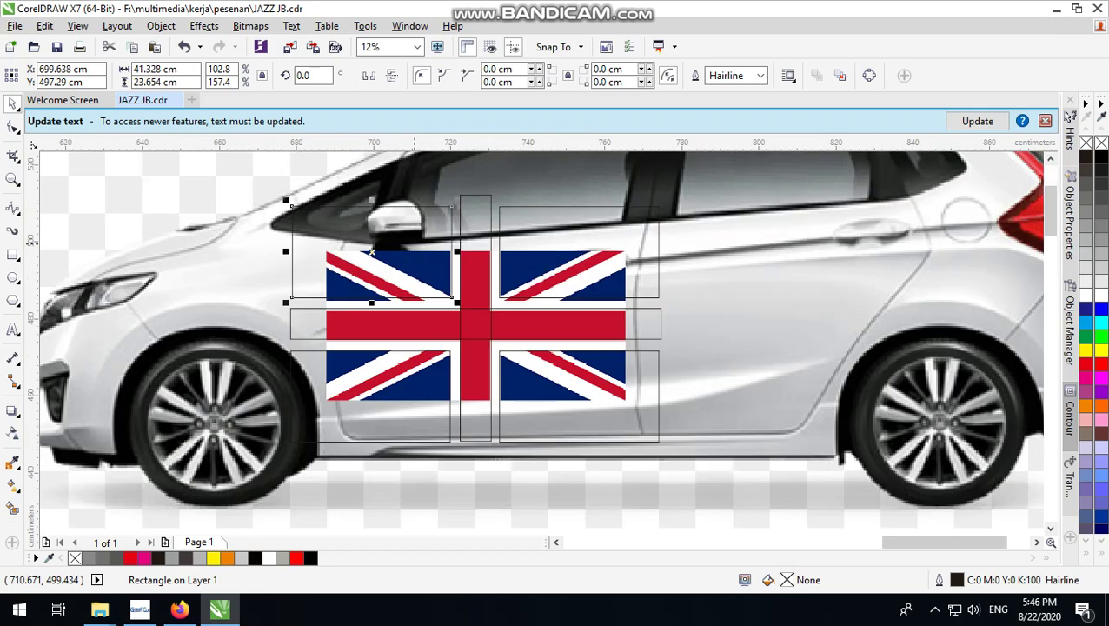
Draw a thin horizontal rectangle about 63.5 × 3 cm starting in the flag's upper-right quarter.
scroll(371, 252, "down", 2)
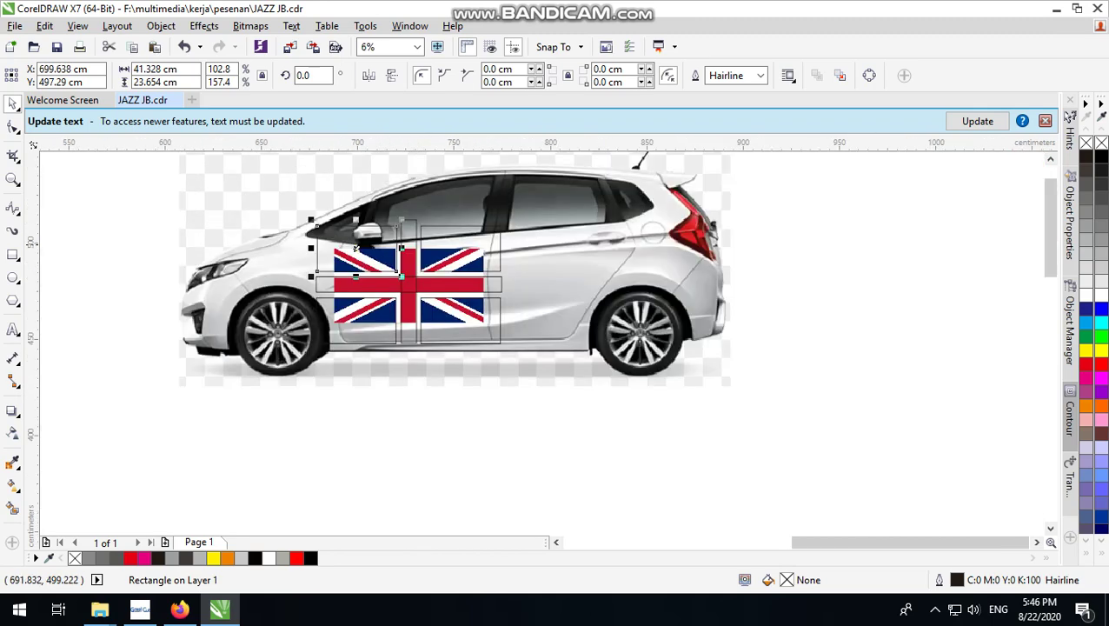
left_click(12, 255)
scroll(435, 259, "up", 2)
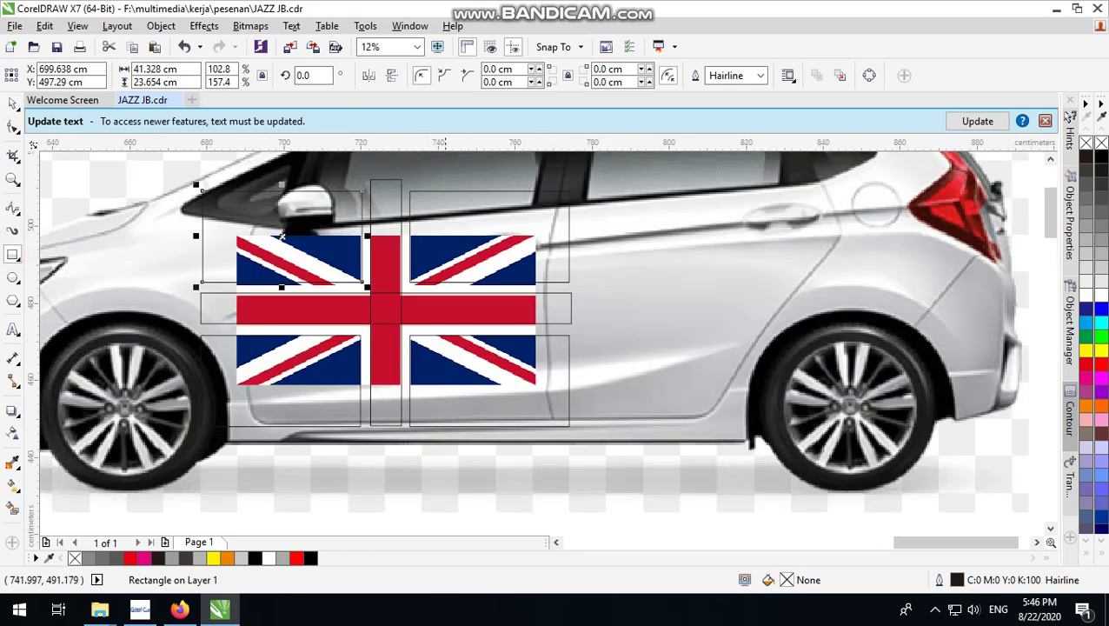
left_click_drag(445, 258, 691, 254)
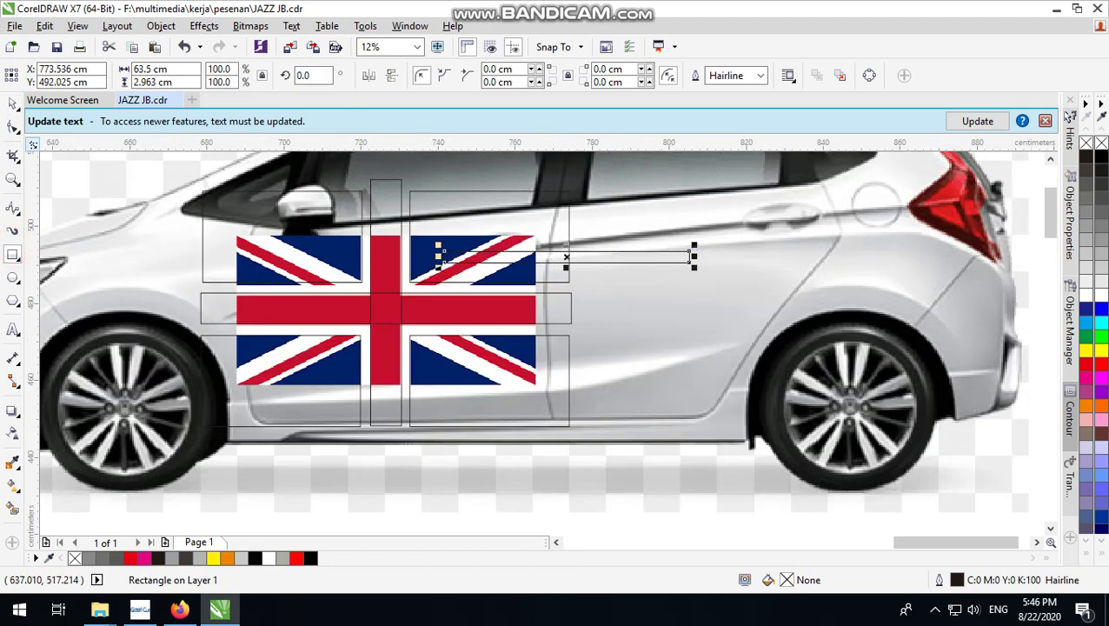
Rotate the thin rectangle to about 25.4° and place it along the diagonal red stripe in the upper-right quarter.
key("space")
left_click(647, 255)
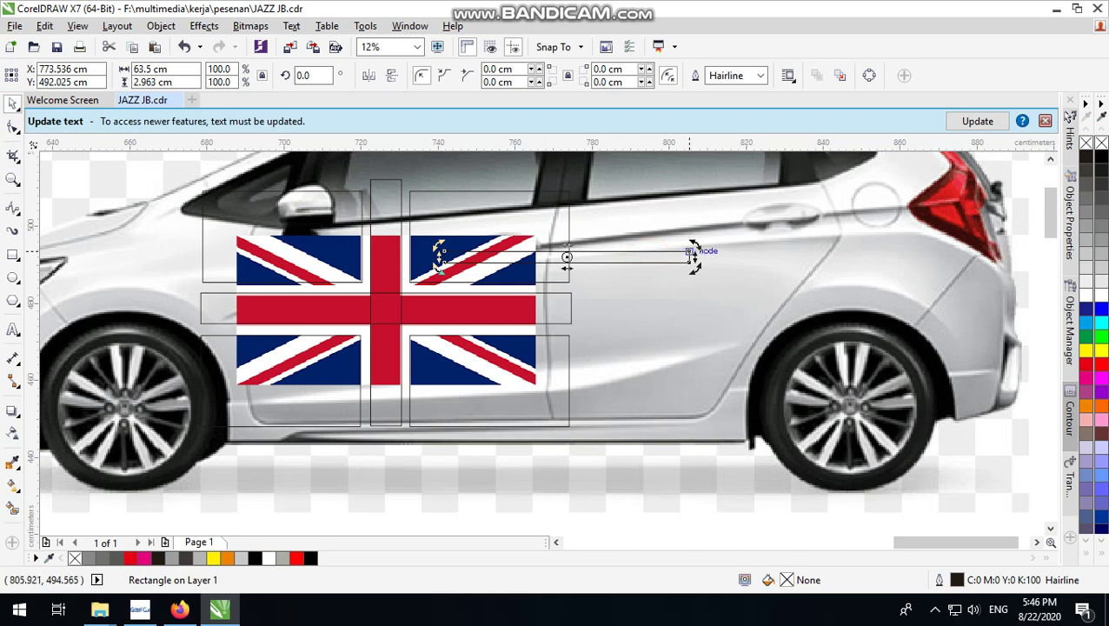
left_click_drag(692, 252, 606, 257)
scroll(552, 300, "down", 1)
scroll(579, 216, "up", 1)
left_click(577, 224)
scroll(587, 229, "up", 2)
left_click(589, 226)
scroll(591, 225, "down", 1)
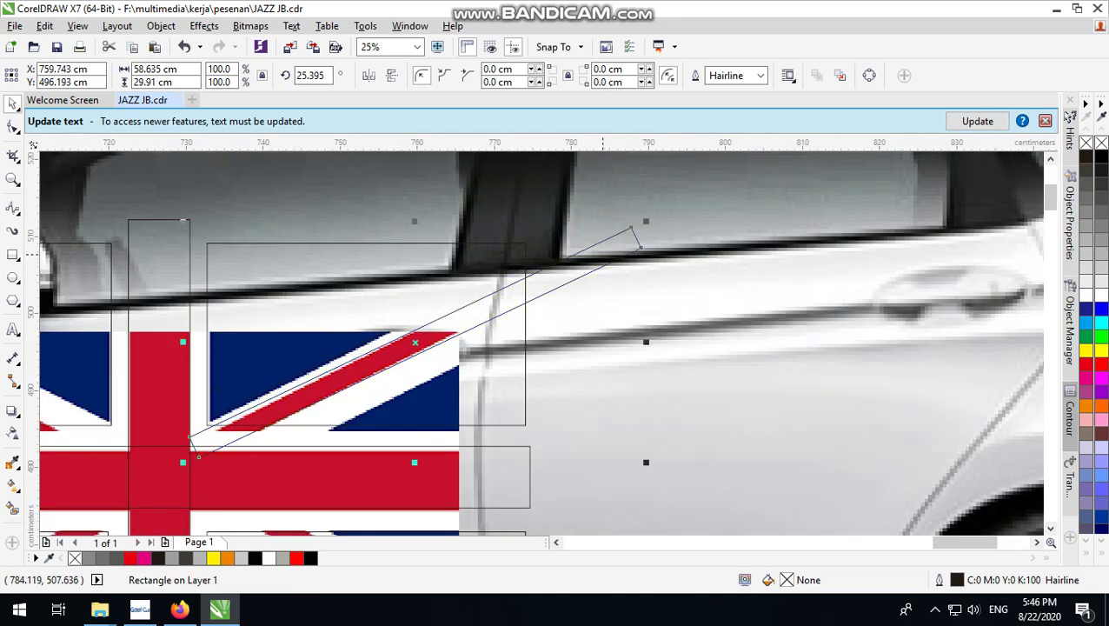
Rotate the thin diagonal rectangle to about 26.6° and trim the upper-right quarter rectangle with it.
left_click(601, 254)
left_click_drag(646, 223, 643, 218)
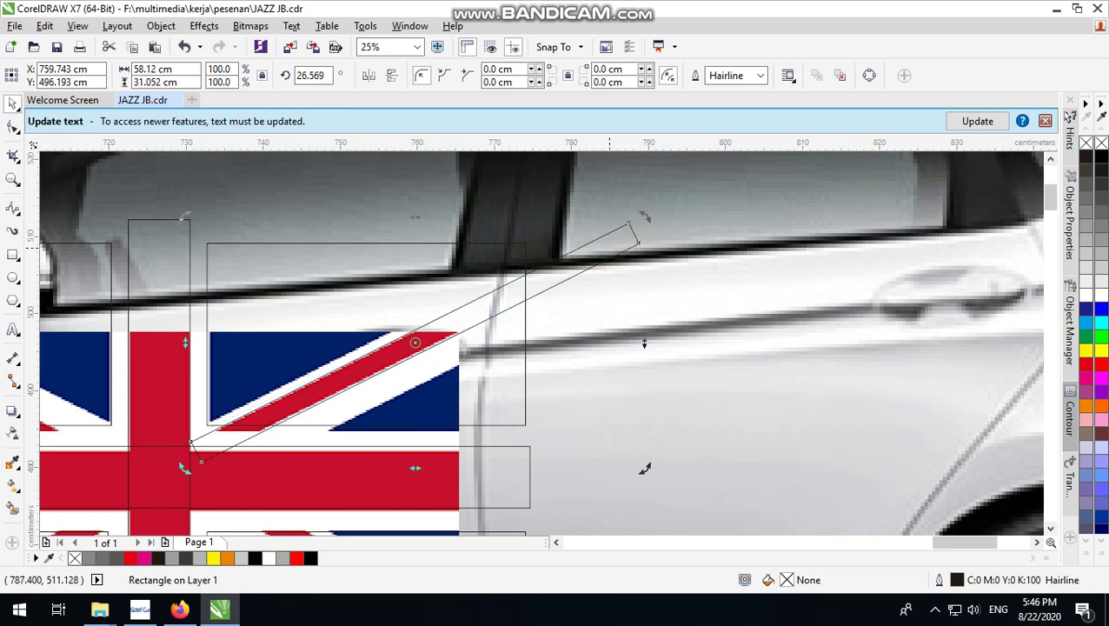
left_click(474, 256, "shift")
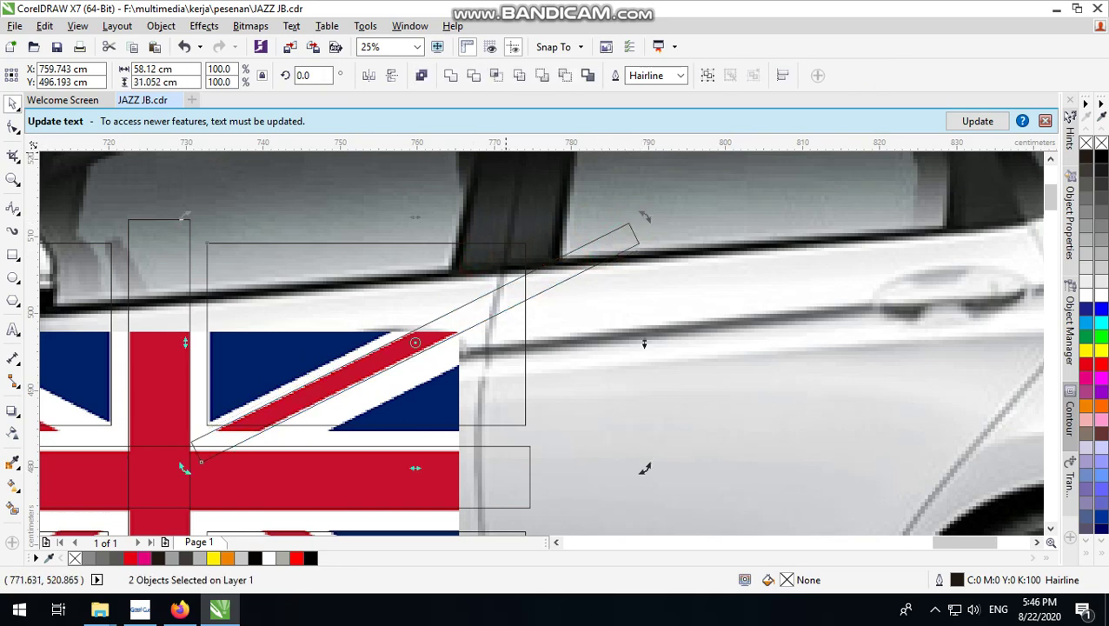
left_click(473, 76)
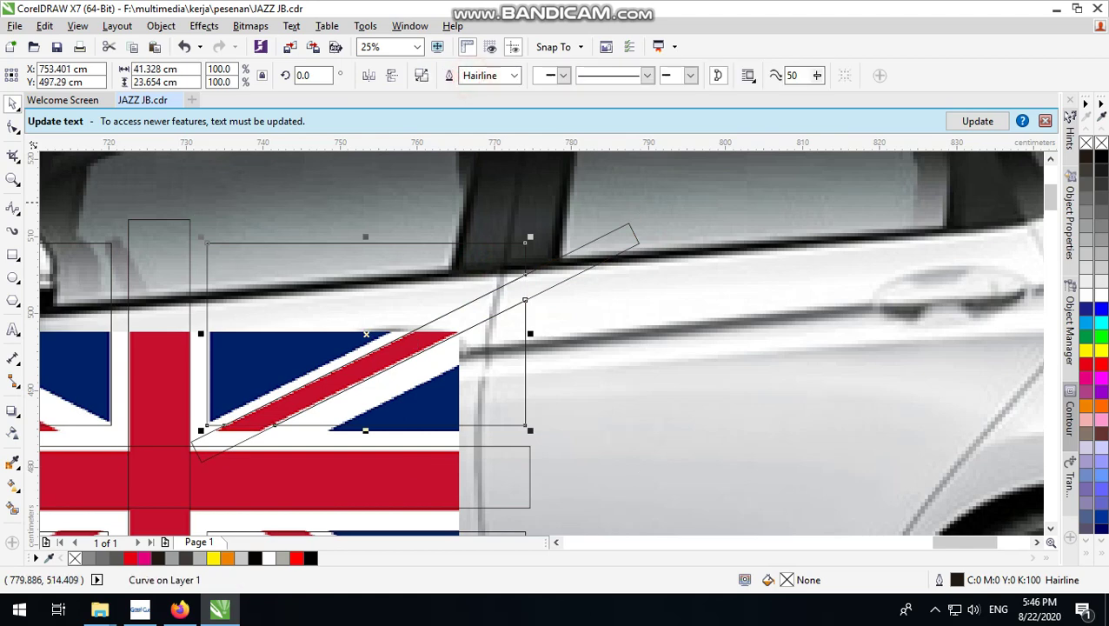
Place one copy of the diagonal strip slightly above it and another below it along the white band.
left_click(570, 201)
mouse_move(578, 252)
left_mouse_down()
mouse_move(586, 286)
mouse_move(589, 246)
left_mouse_up()
right_click(579, 285)
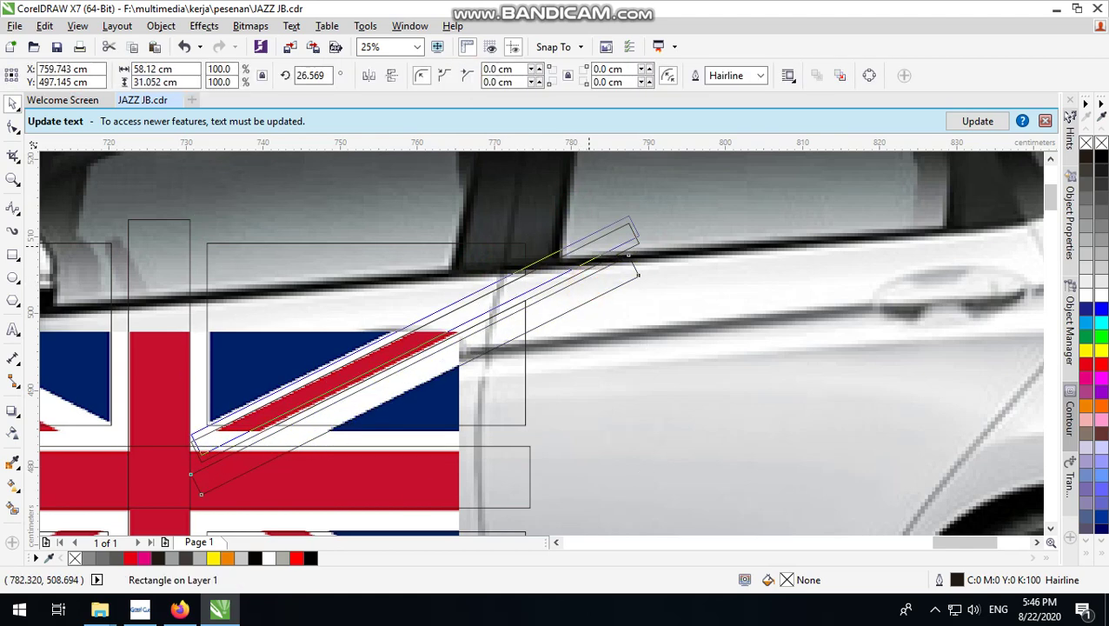
Trim the upper-right quarter with the upper copy of the diagonal strip and delete that copy.
left_click(556, 247)
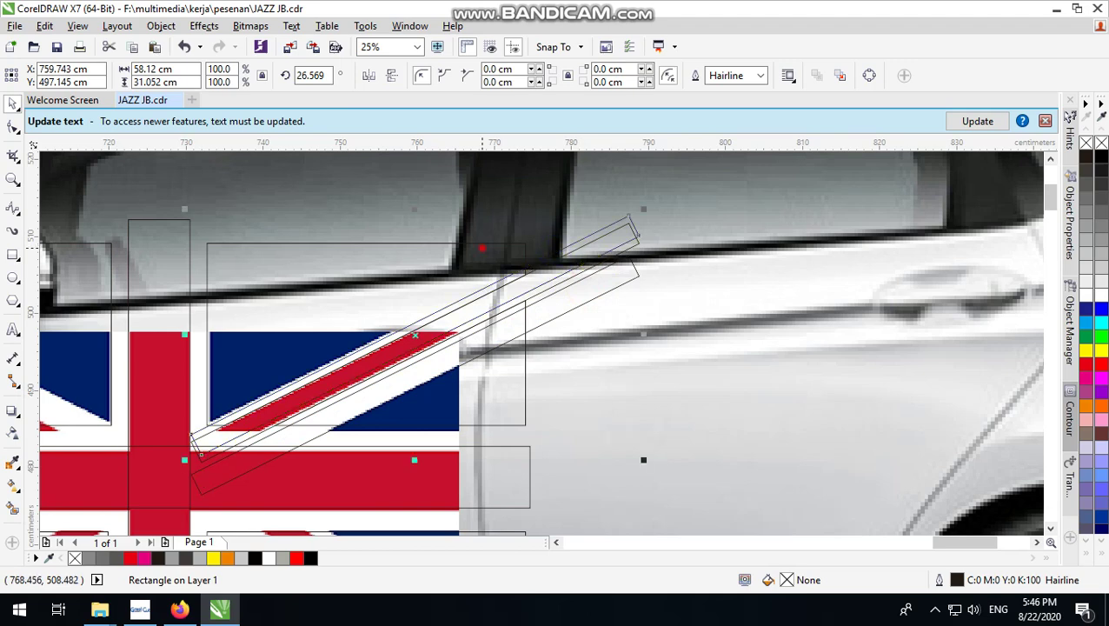
left_click(481, 247, "shift")
left_click(477, 74)
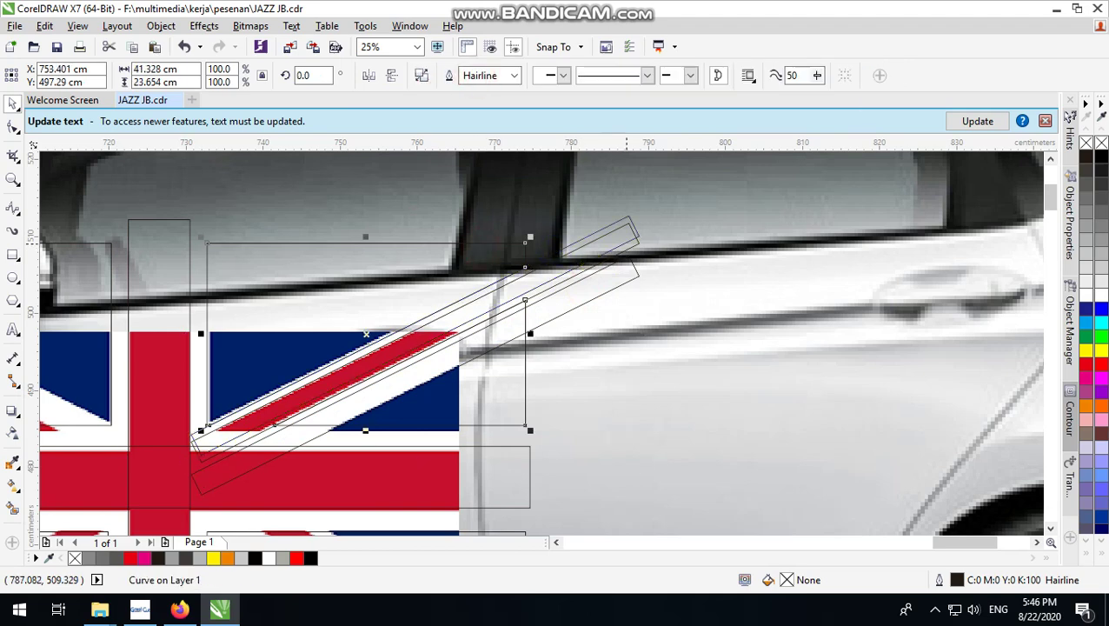
left_click(654, 224)
left_click(615, 223)
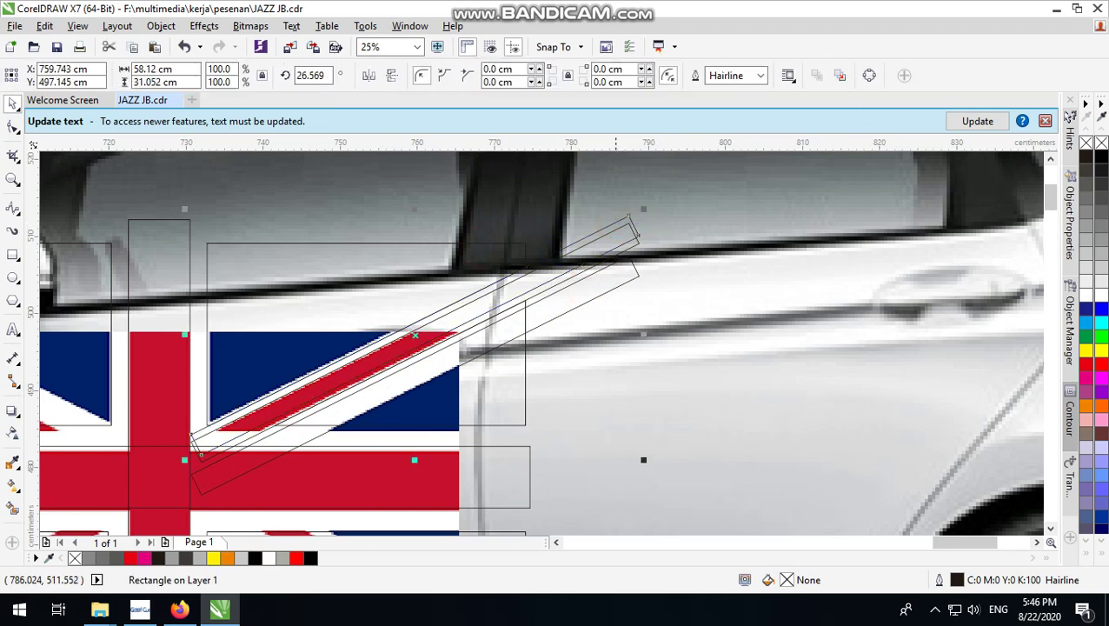
key("Delete")
Trim the upper-right quarter with the lower copy of the diagonal strip.
left_click(597, 286)
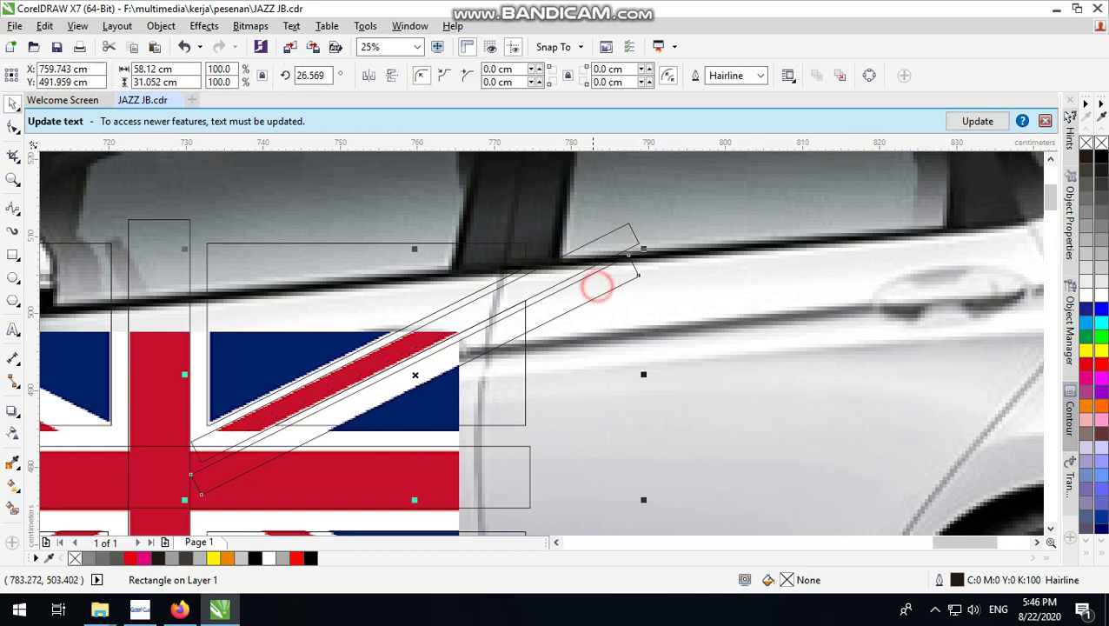
left_click(508, 378, "shift")
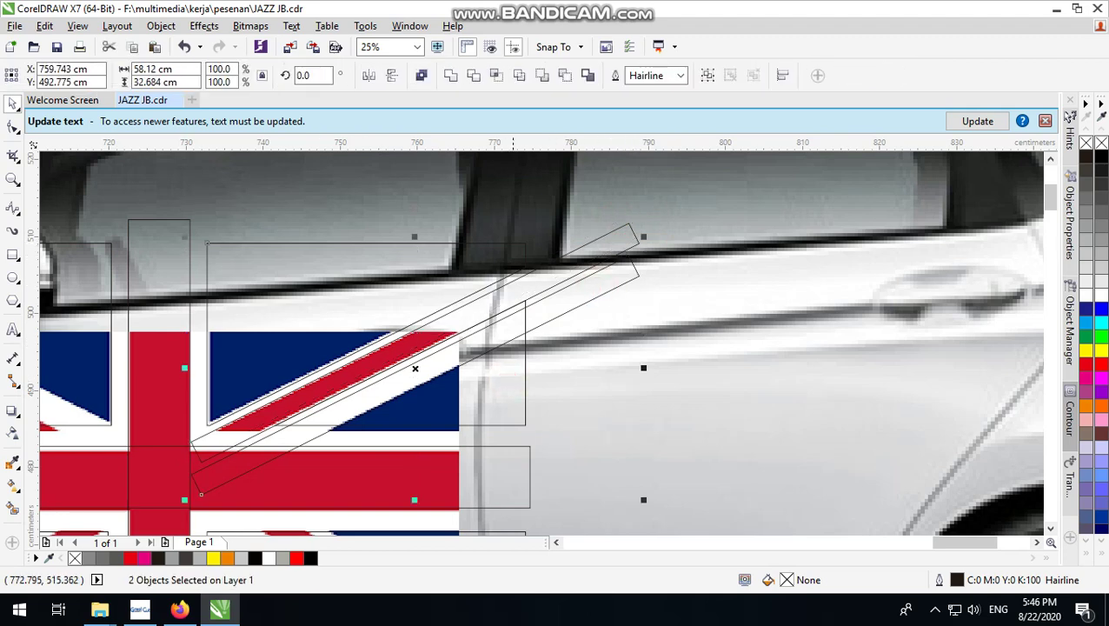
left_click(476, 77)
left_click(563, 364)
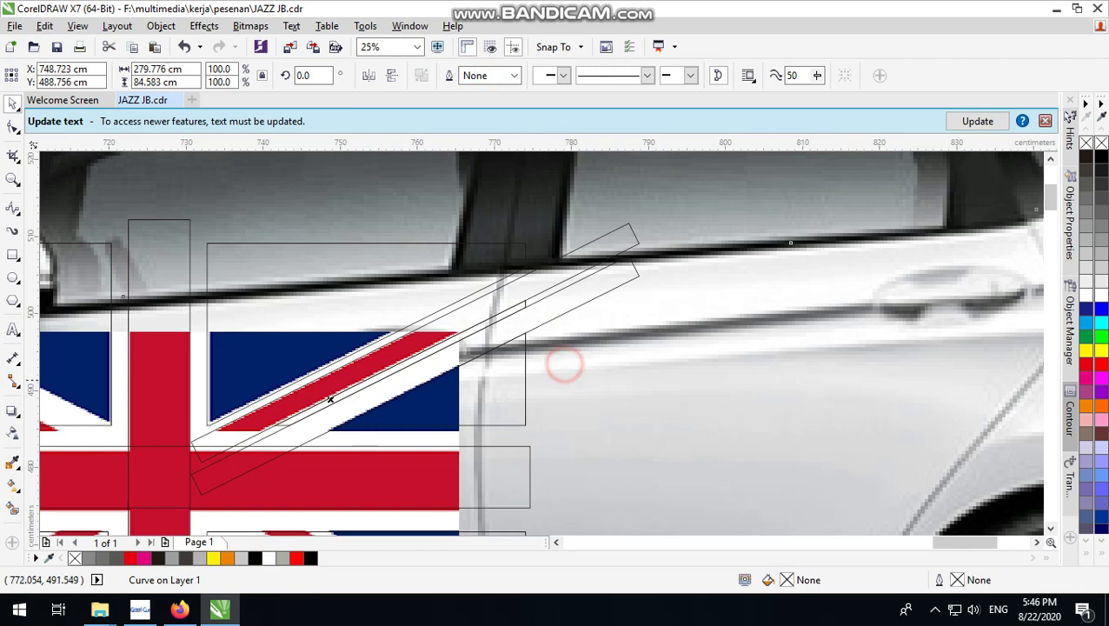
Break the trimmed upper-right quarter apart, then delete the leftover sliver between the diagonals and the lower strip copy.
left_click(514, 312)
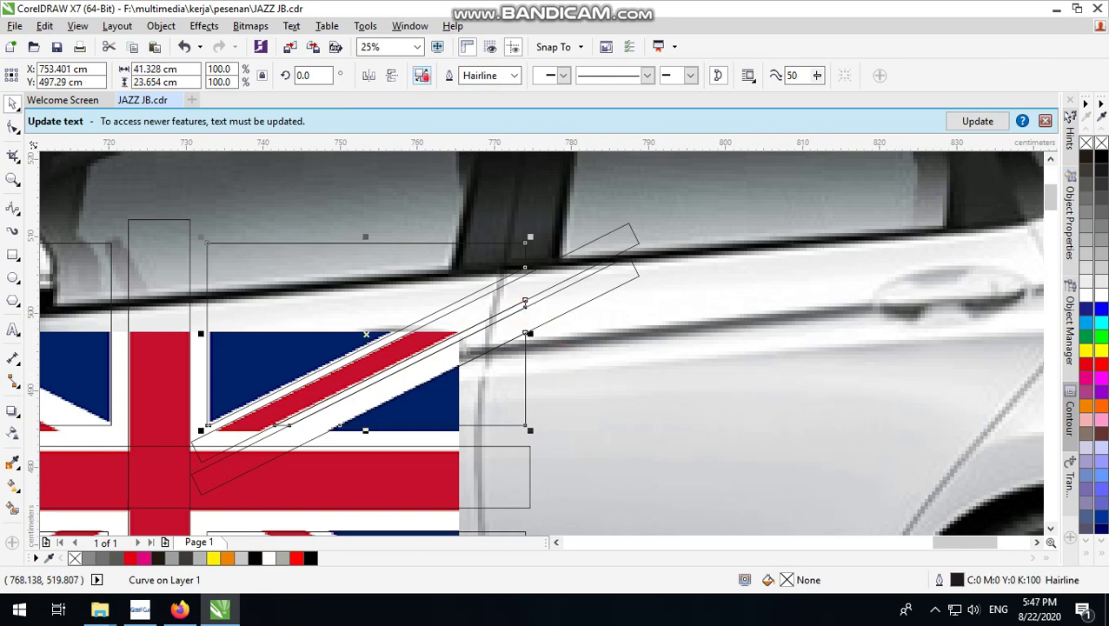
left_click(421, 76)
left_click(452, 202)
left_click(524, 306)
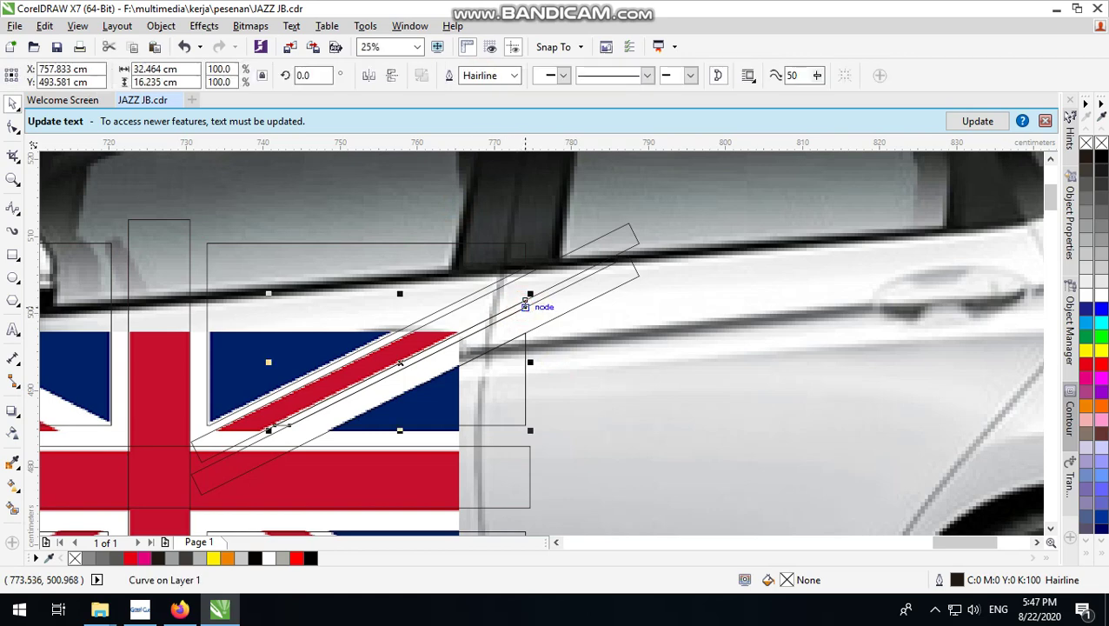
key("Delete")
left_click(555, 302)
key("Delete")
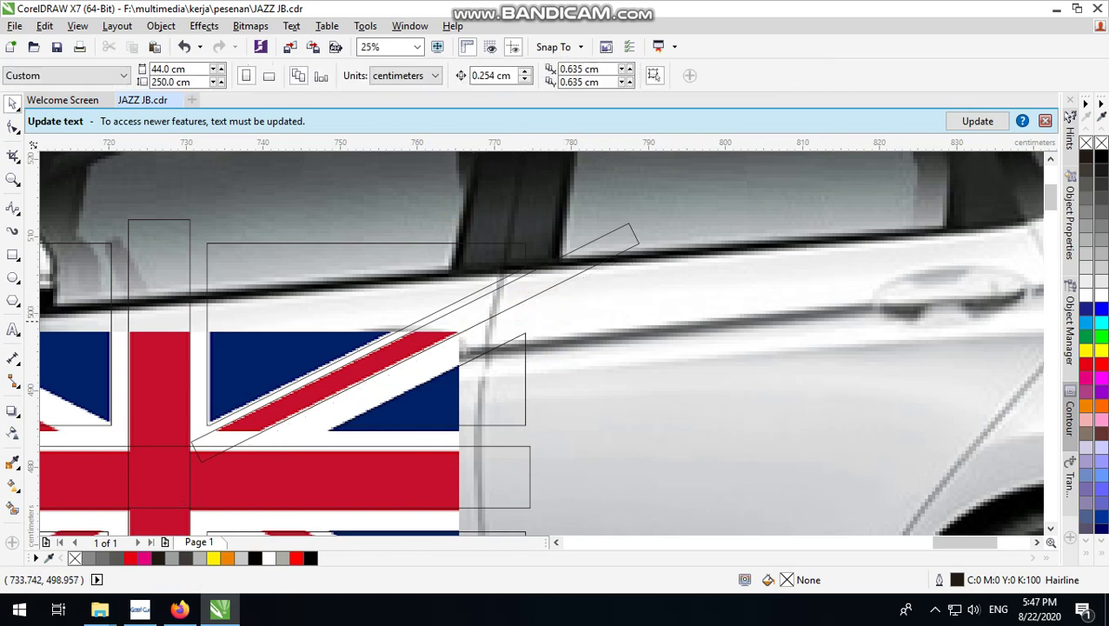
key("ctrl+z")
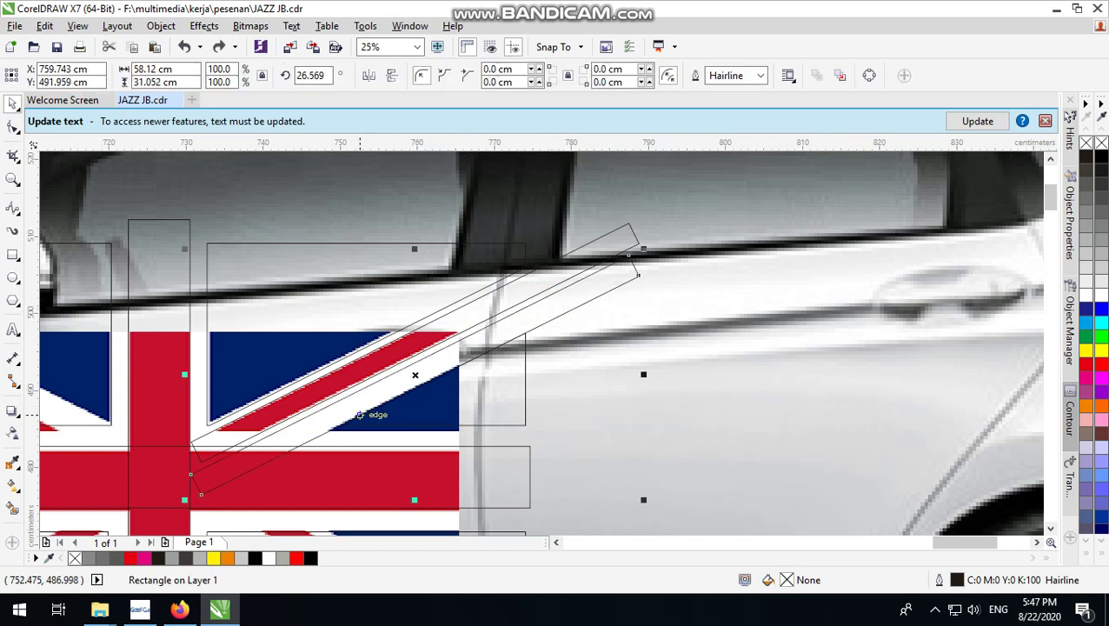
key("Delete")
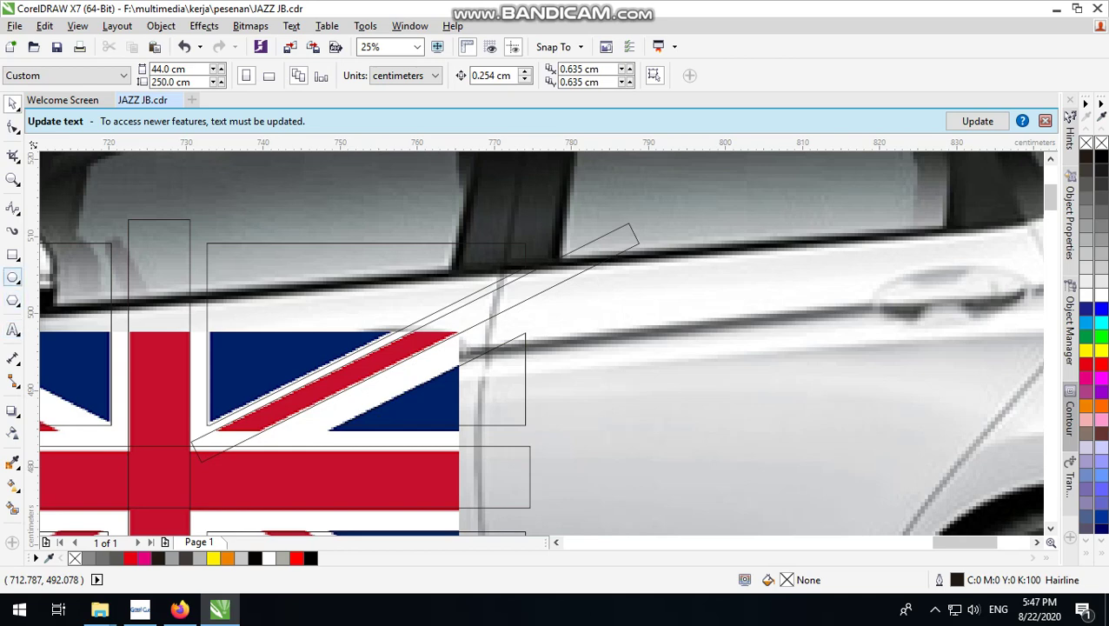
Place a copy of the wide horizontal rectangle about 1.9 cm higher, with its upper edge at the red diagonal's lower end.
left_click(12, 254)
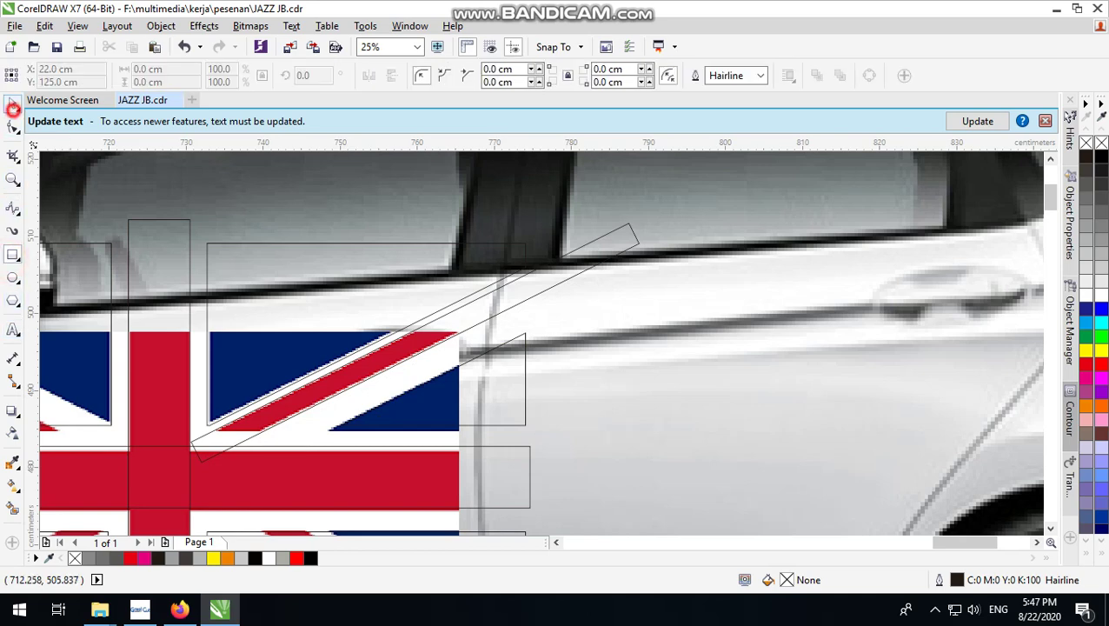
left_click(13, 103)
left_click(323, 468)
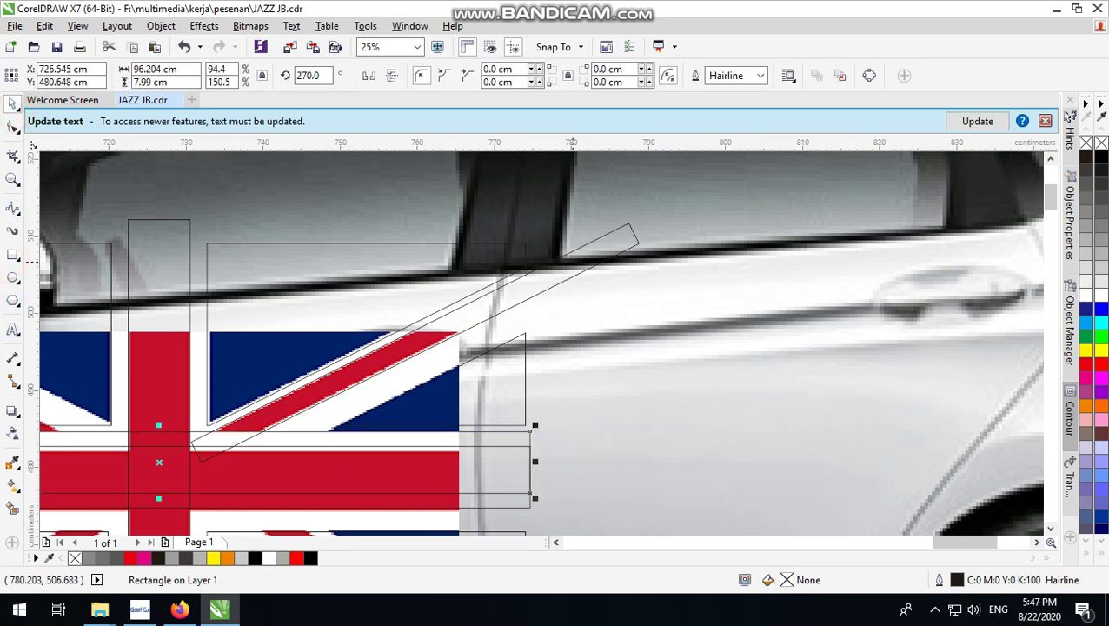
left_click(330, 398, "shift")
left_click(474, 76)
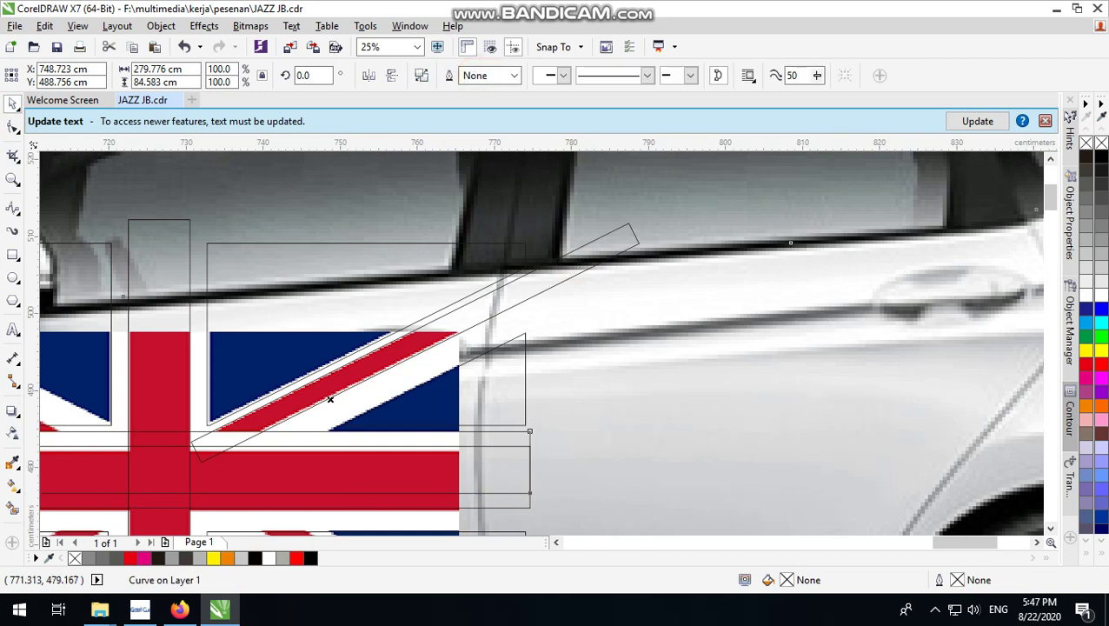
key("ctrl+z")
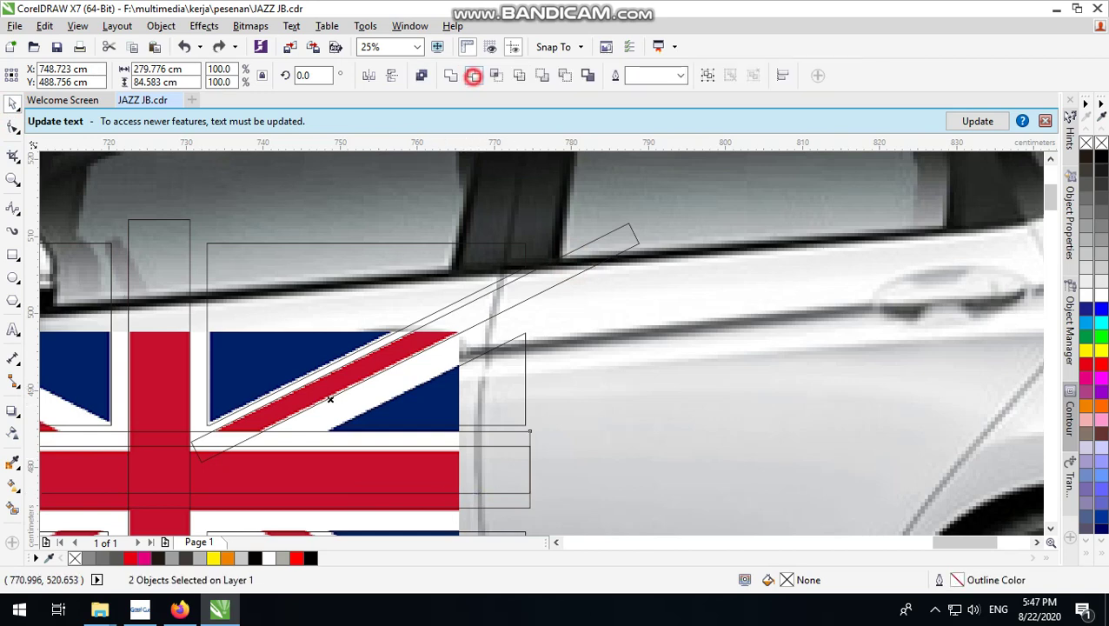
left_click(473, 76)
key("ctrl+z")
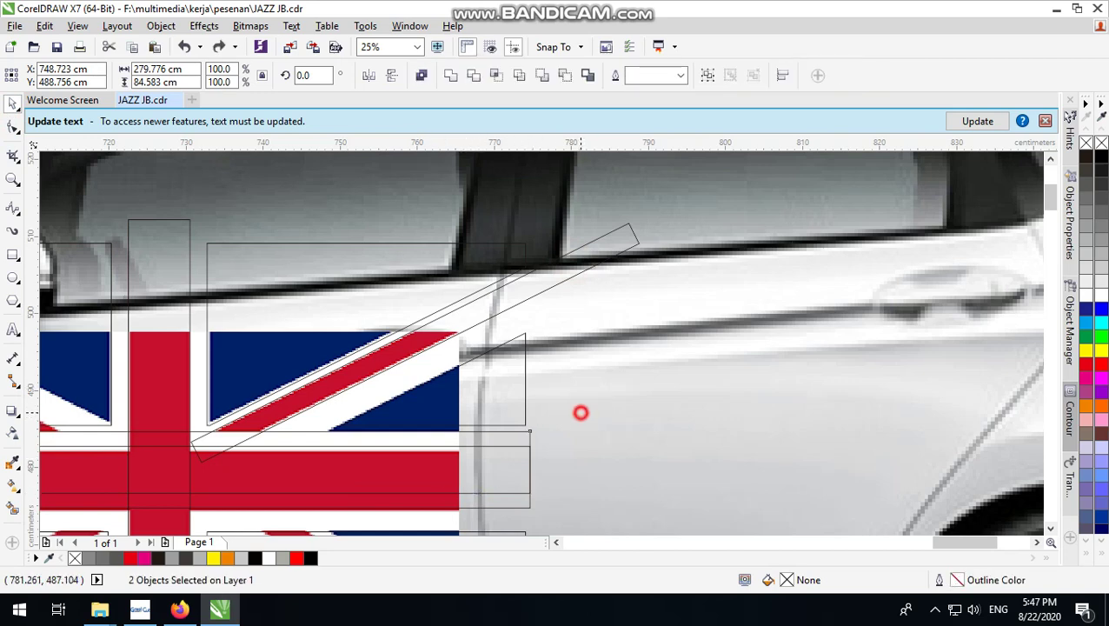
left_click(508, 520)
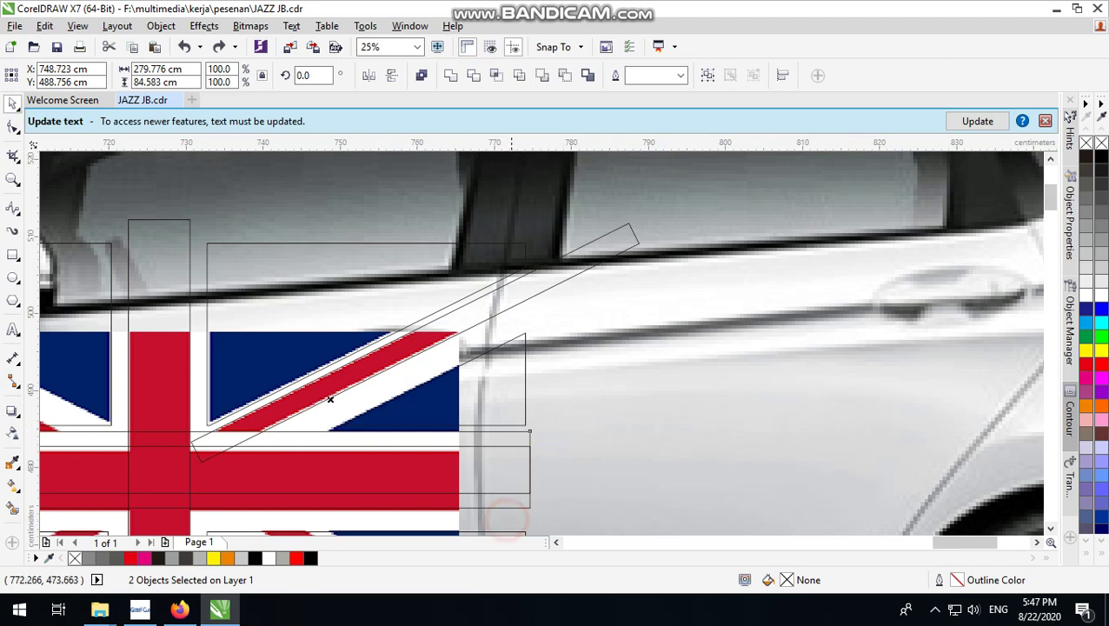
left_click(518, 504)
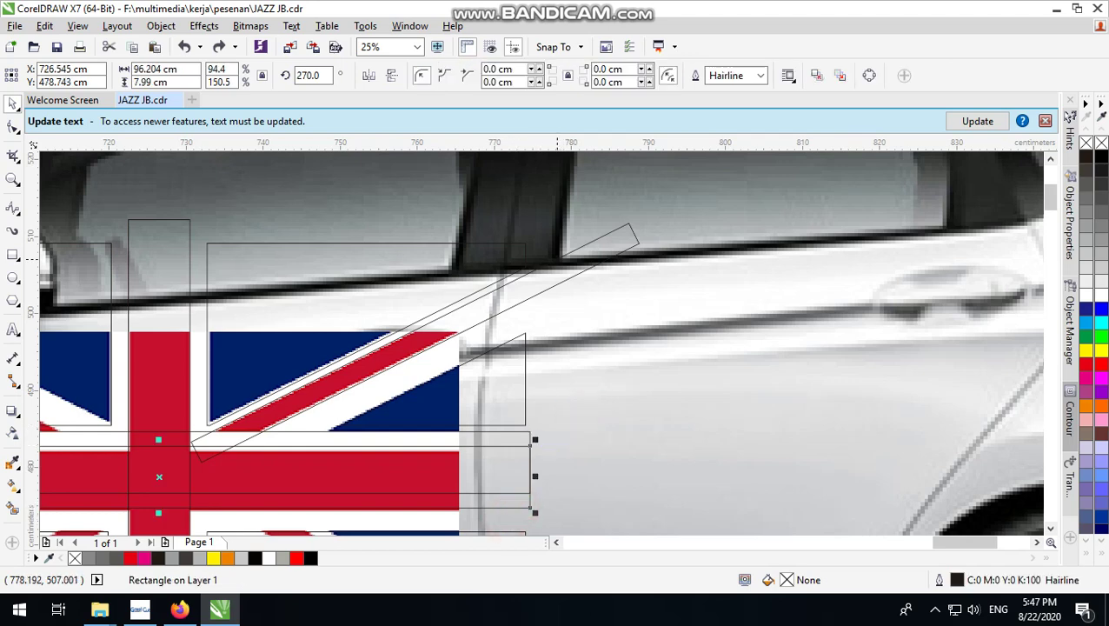
left_click(557, 259, "shift")
left_click(473, 75)
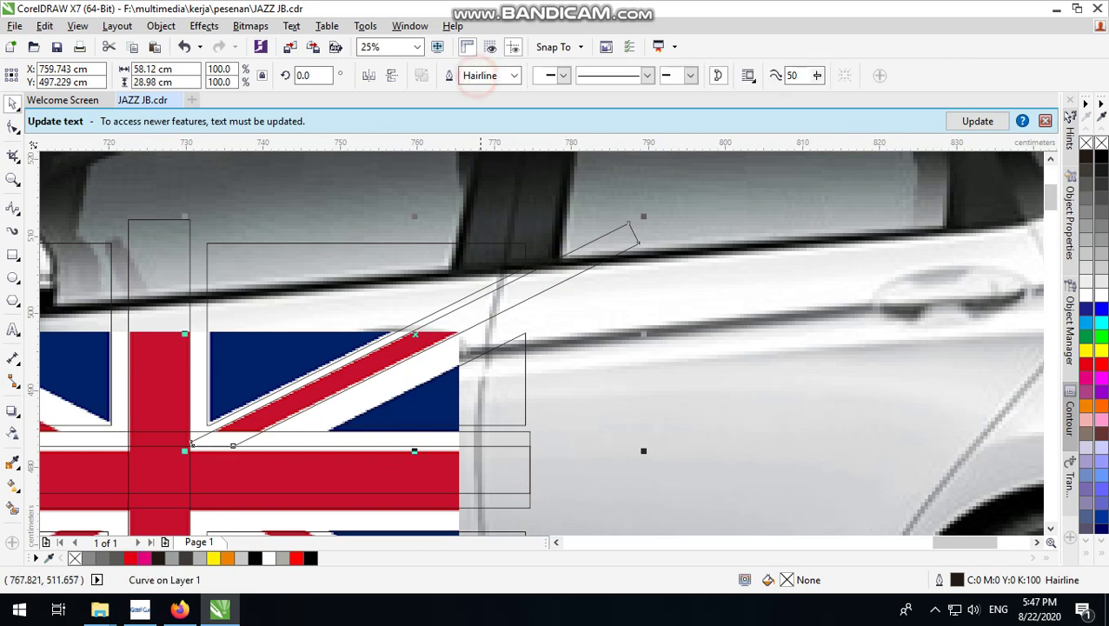
key("ctrl+z")
left_click(579, 401)
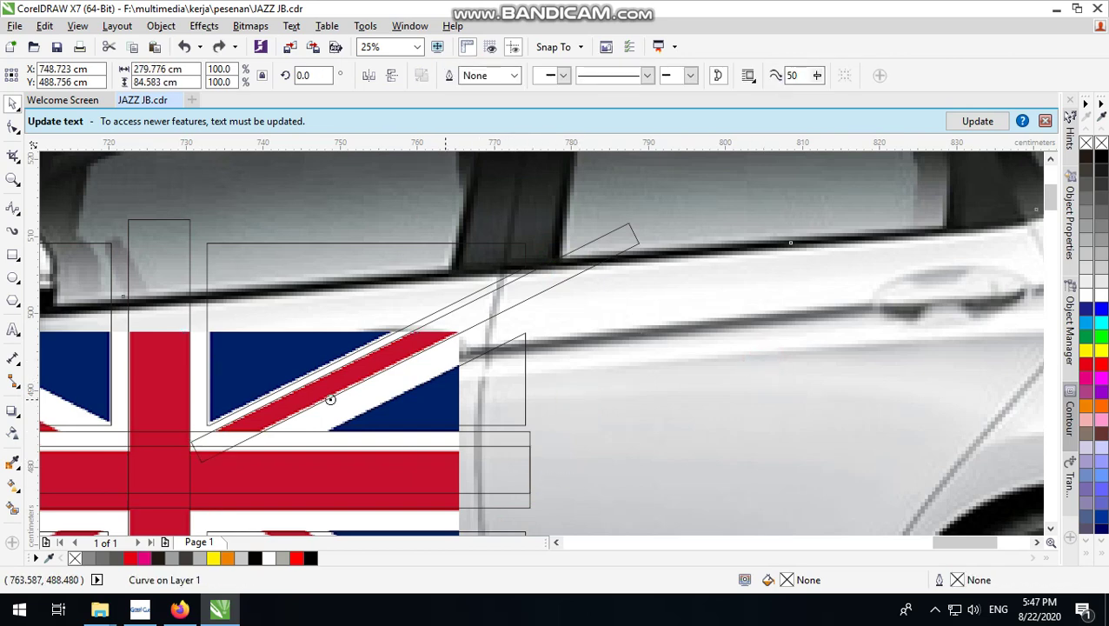
left_click(448, 391)
Trim the diagonal strip's lower end with the raised copy of the horizontal rectangle and delete that copy.
left_click(513, 427)
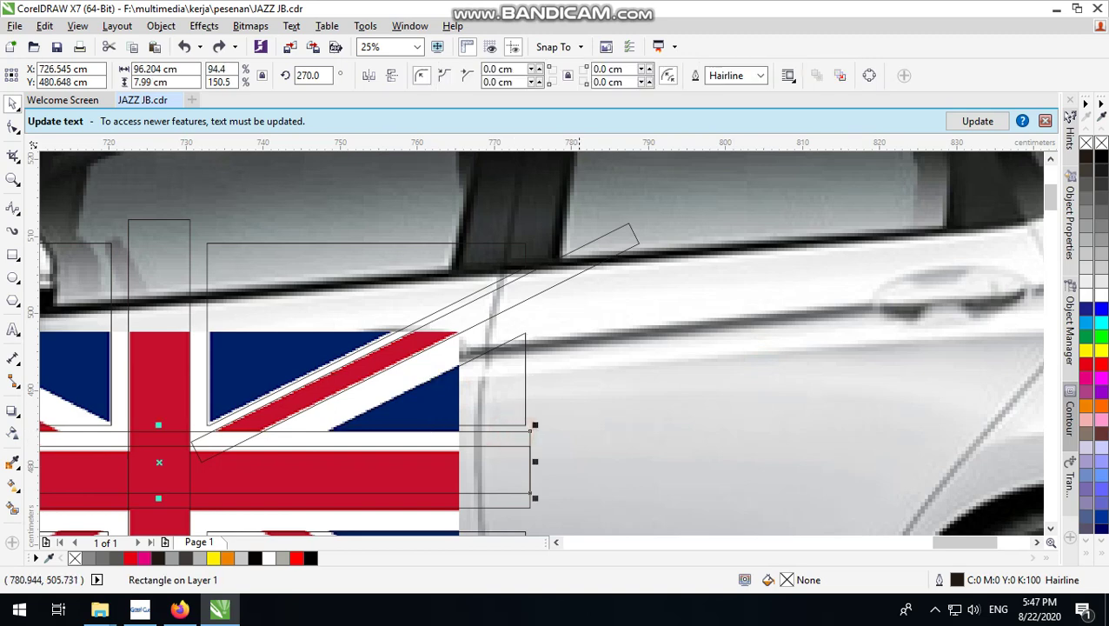
left_click(594, 242, "shift")
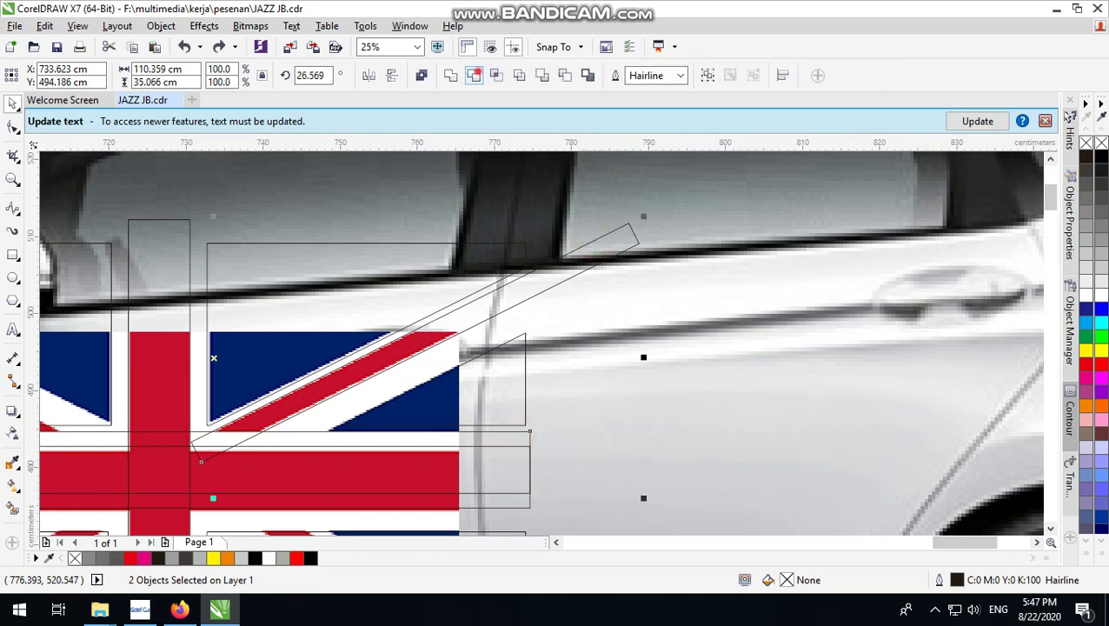
left_click(473, 75)
left_click(507, 432)
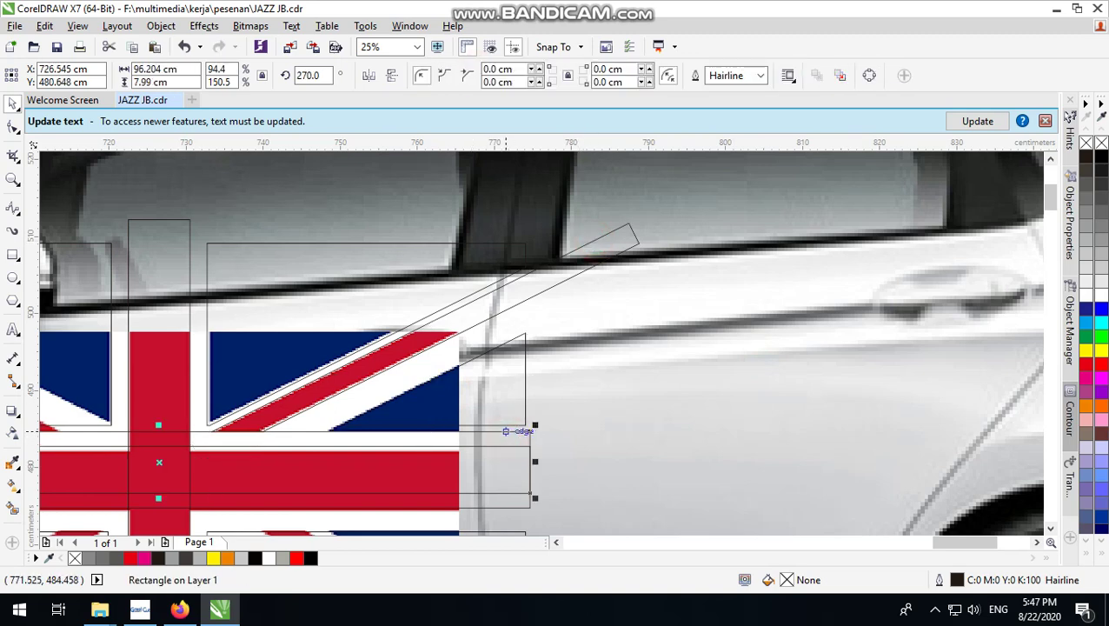
key("Escape")
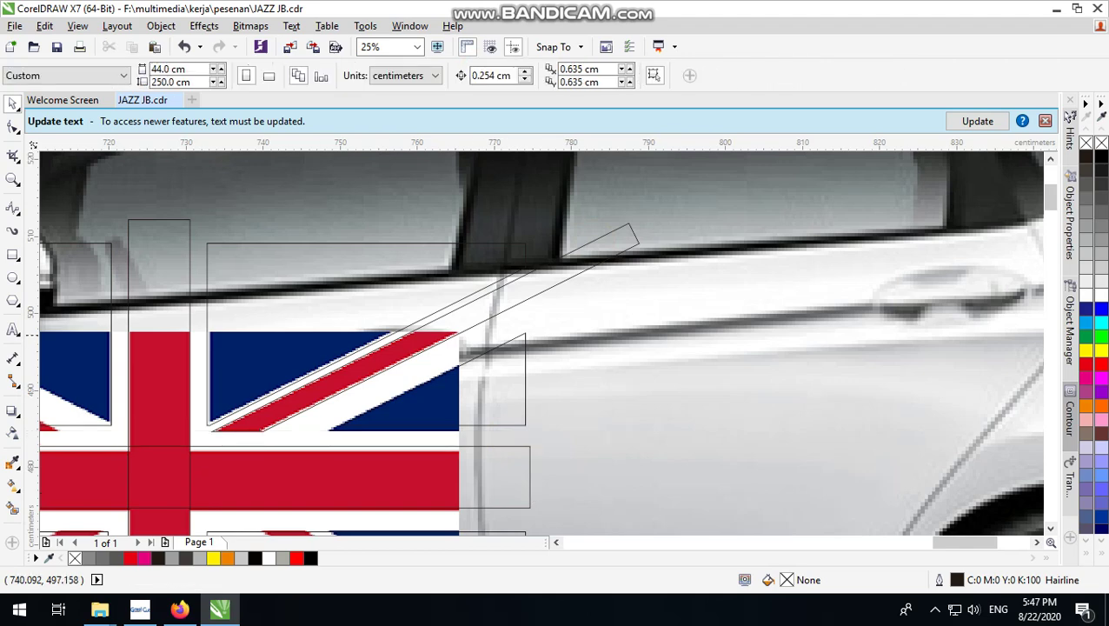
Place a copy of the upper-left quarter rectangle against the upper-right quarter's outer edge and trim the diagonal strip with it.
left_click_drag(89, 325, 822, 324)
left_click(628, 229, "shift")
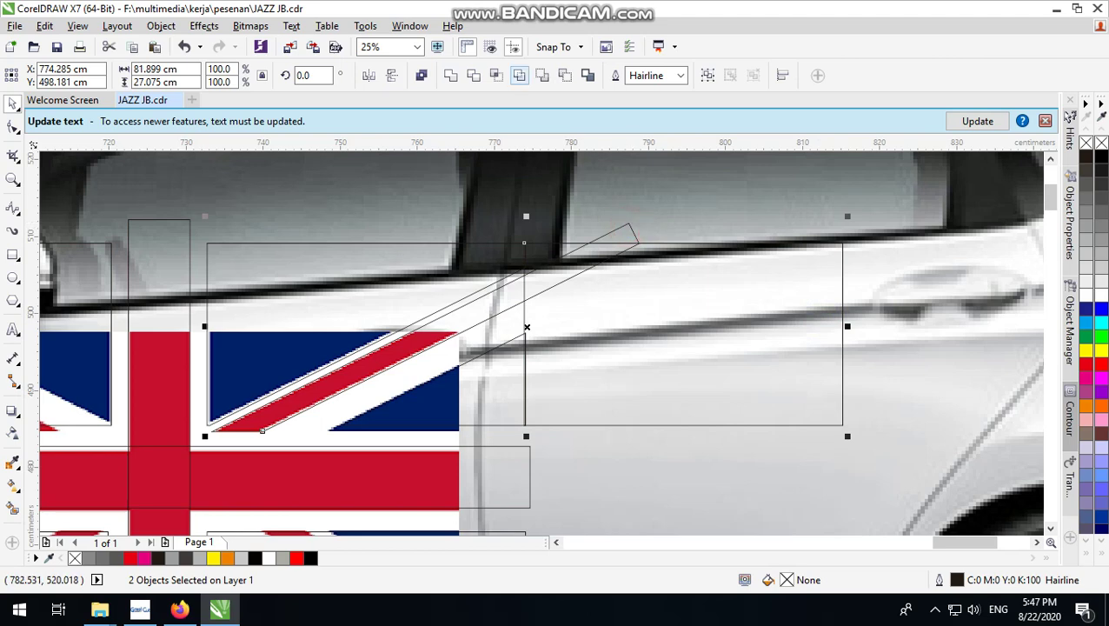
left_click(471, 75)
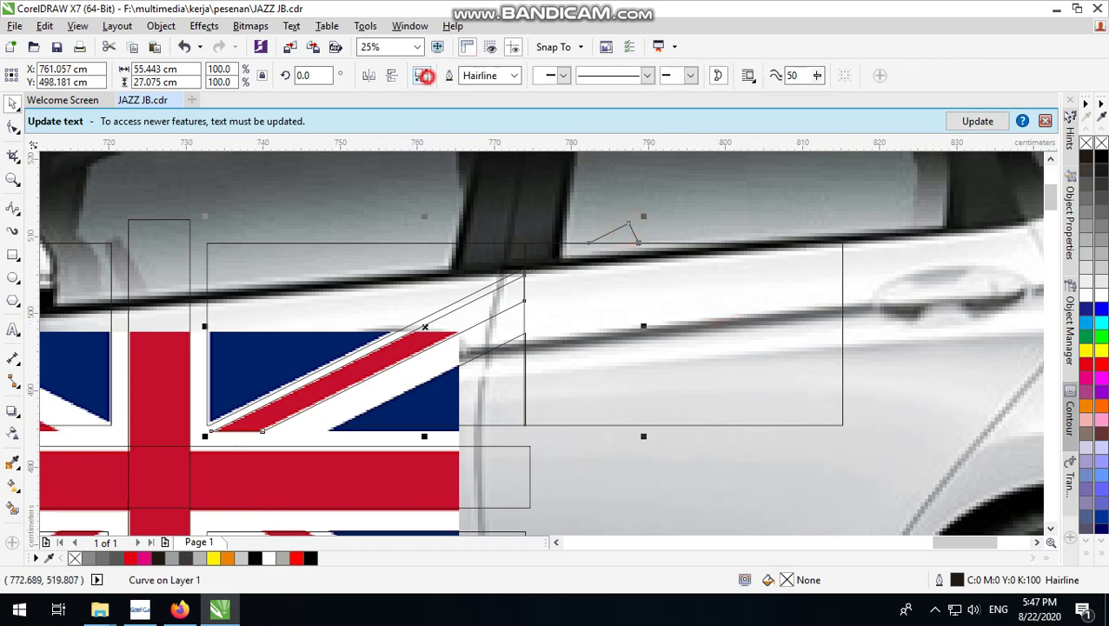
Break the trimmed diagonal strip apart, then delete its leftover tip and the rectangle copy used for trimming.
left_click(532, 124)
left_click(682, 200)
left_click(630, 231)
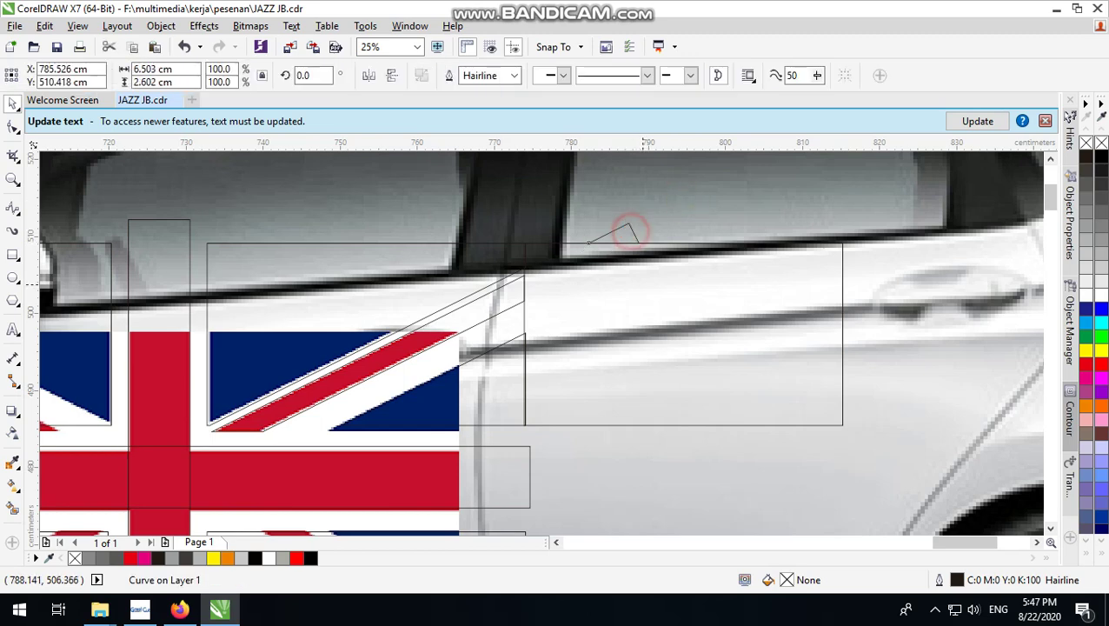
key("Delete")
left_click(652, 310)
key("Delete")
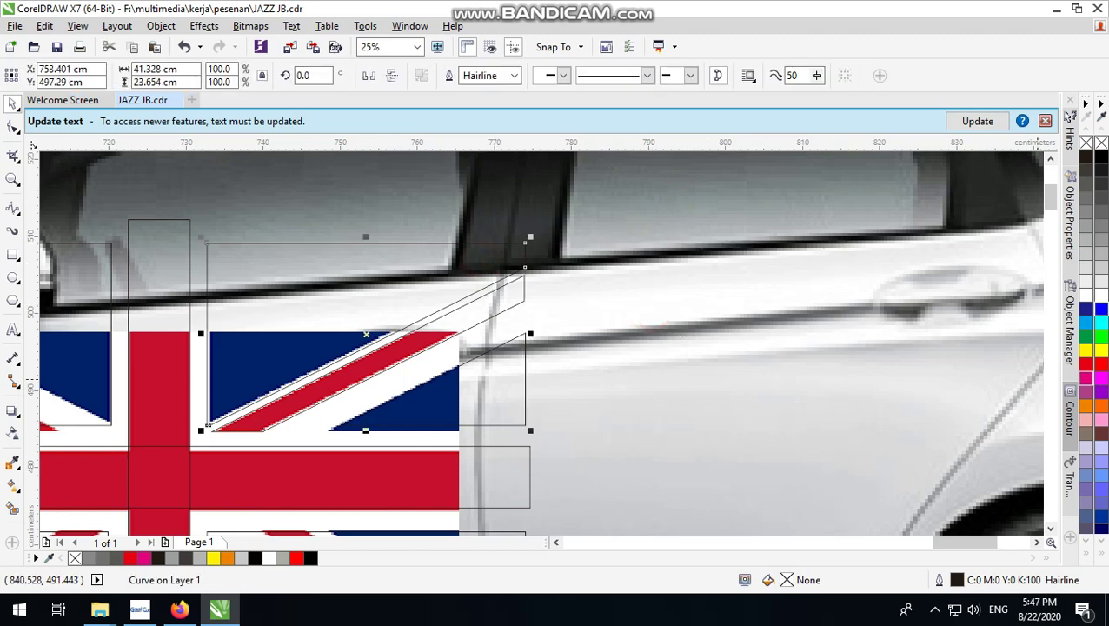
Fill the two remaining pieces of the upper-right quarter with blue and the diagonal strip with red (#FF0000).
left_click(1099, 308)
left_click(498, 378)
left_click(1101, 308)
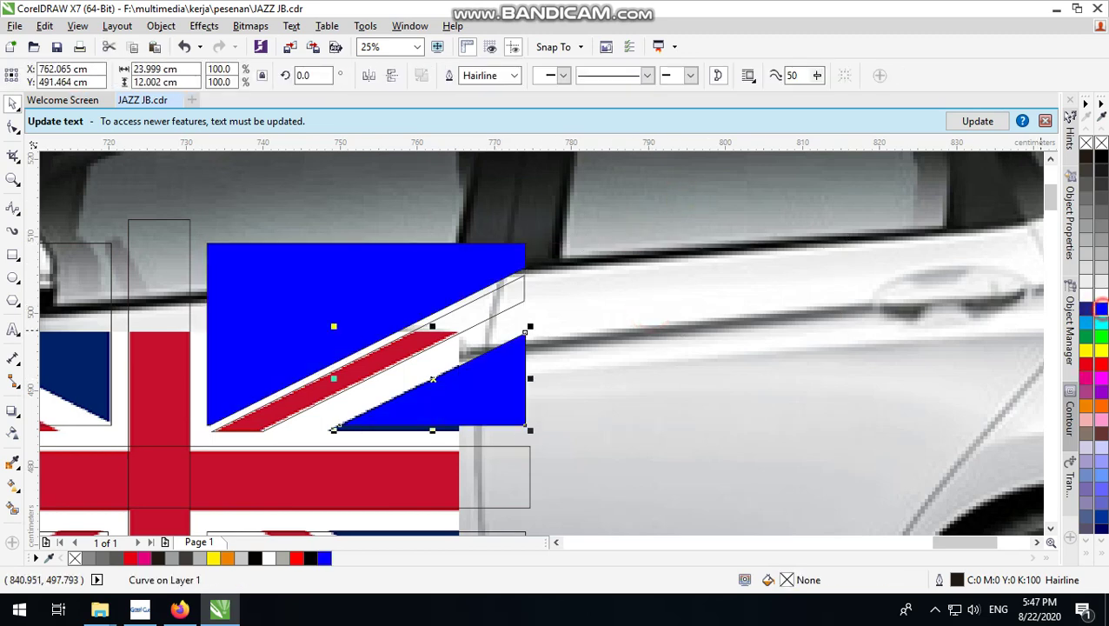
left_click(492, 300)
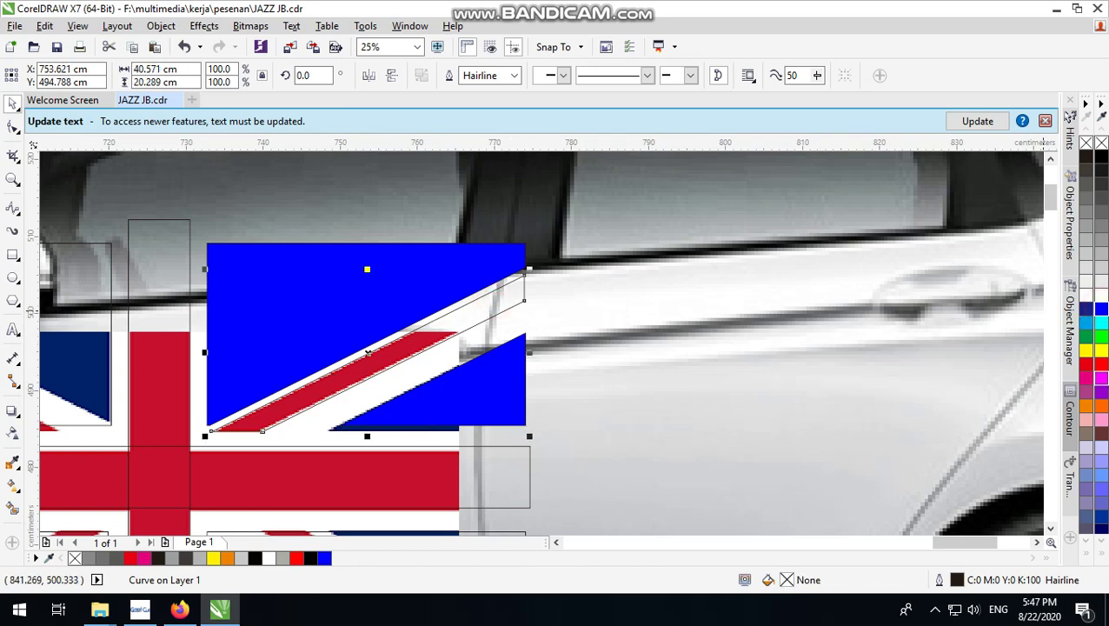
scroll(539, 365, "down", 3)
scroll(539, 374, "up", 2)
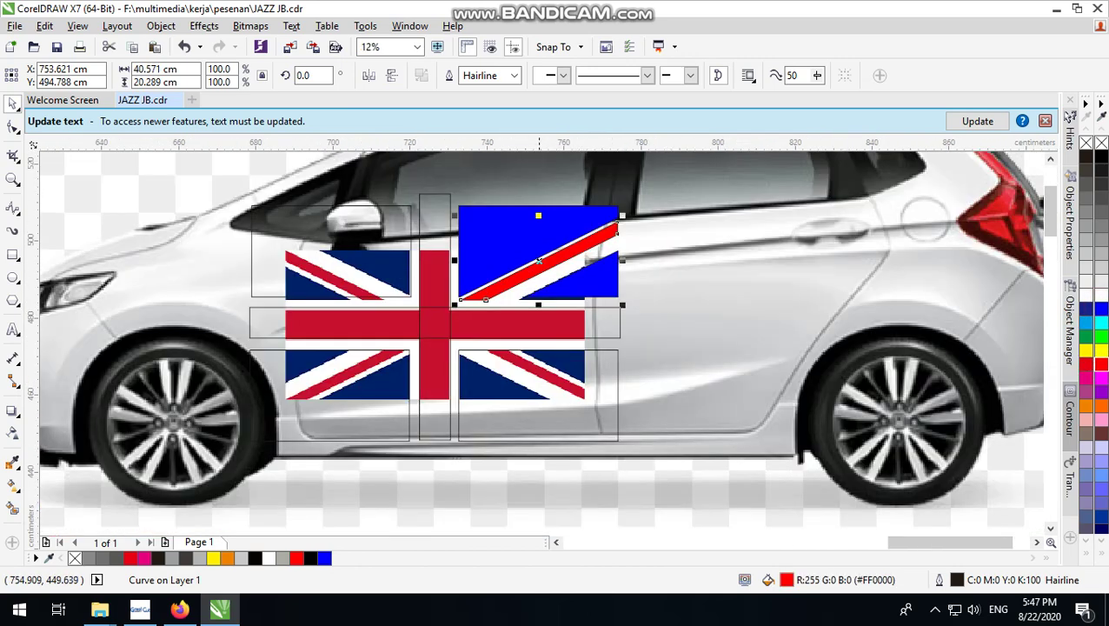
Delete the unfilled upper-left, lower-left and lower-right quarter rectangles, leaving the two cross rectangles.
left_click(539, 398)
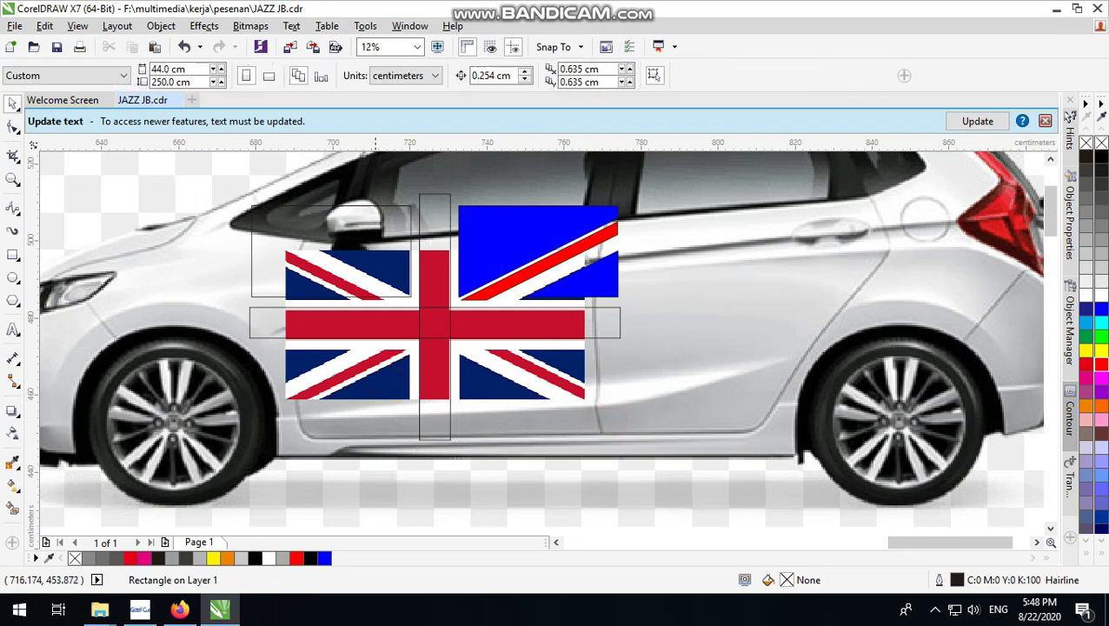
left_click(332, 252)
Select both blue pieces and the red strip of the upper-right quarter and mirror a copy of them vertically into the lower-right quarter.
left_click(564, 247)
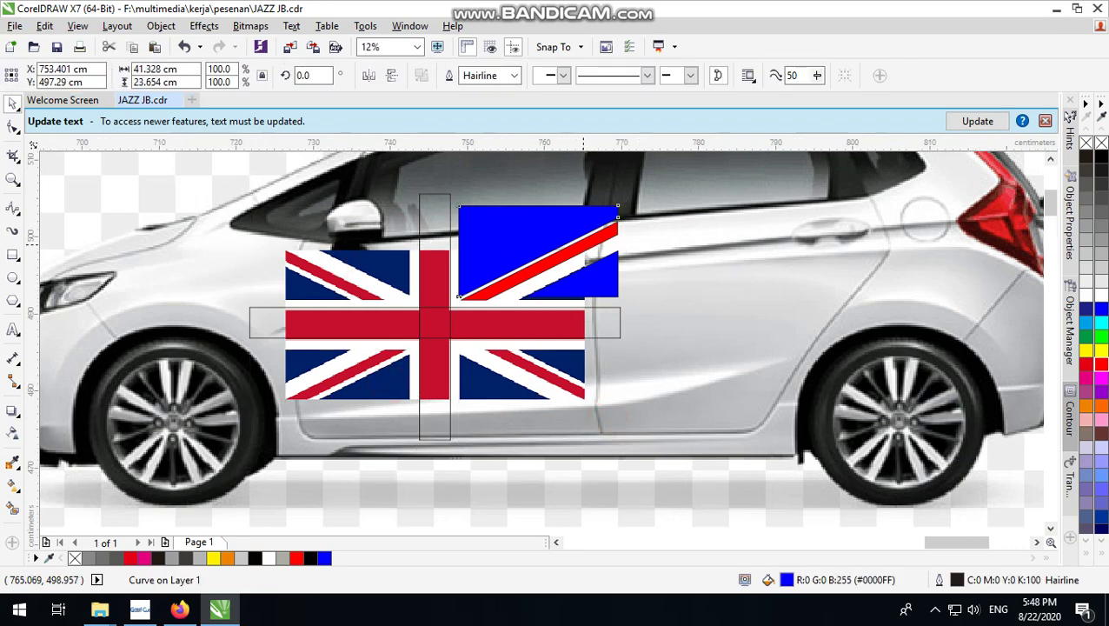
scroll(583, 236, "up", 2)
left_click(586, 244, "shift")
scroll(566, 243, "down", 2)
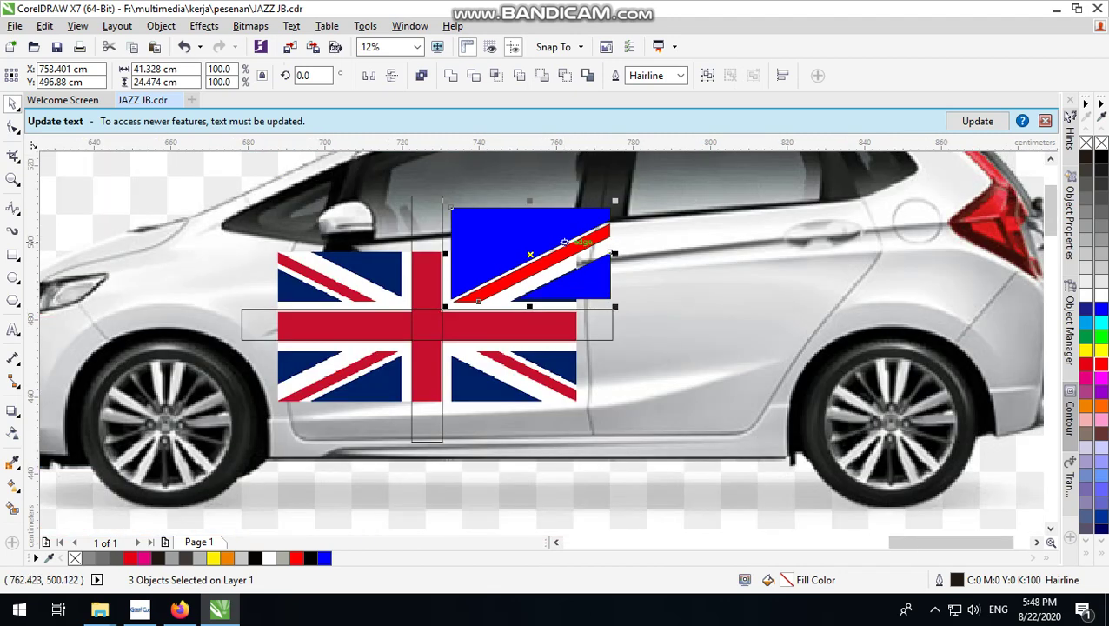
left_click_drag(530, 202, 574, 378)
right_click(528, 312)
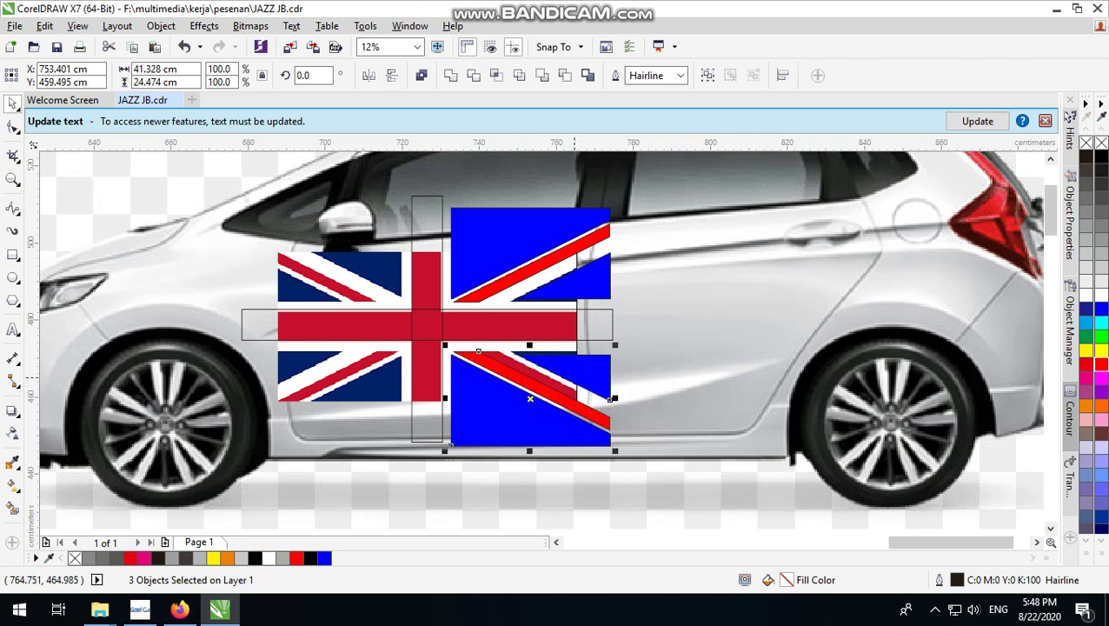
Try flipping the lower-right copy horizontally and vertically, and reverse both flips.
left_click(368, 75)
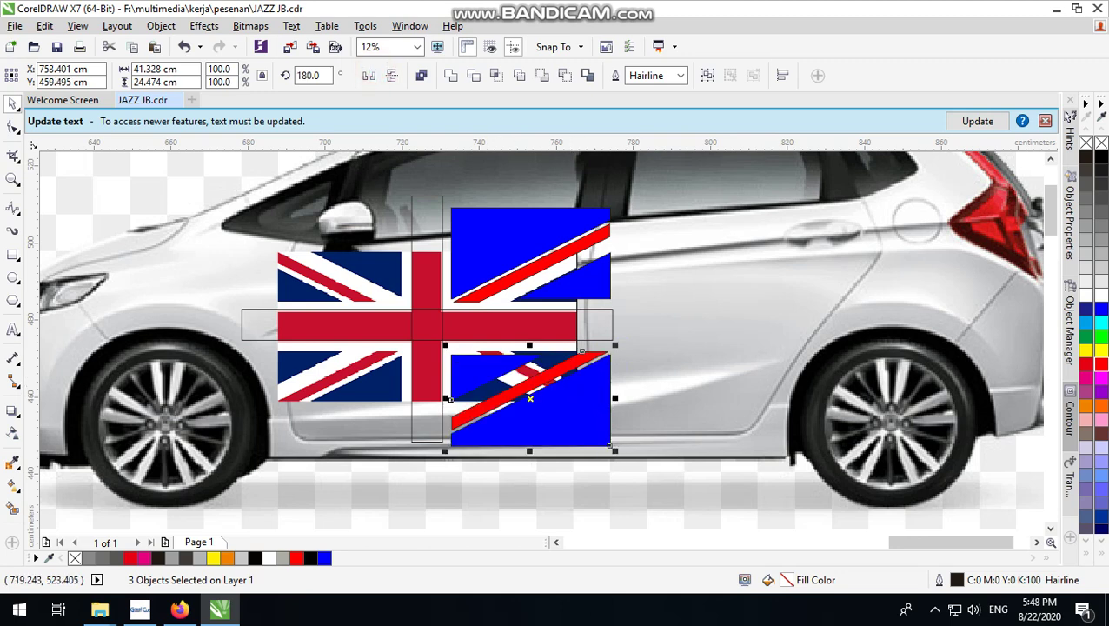
left_click(393, 75)
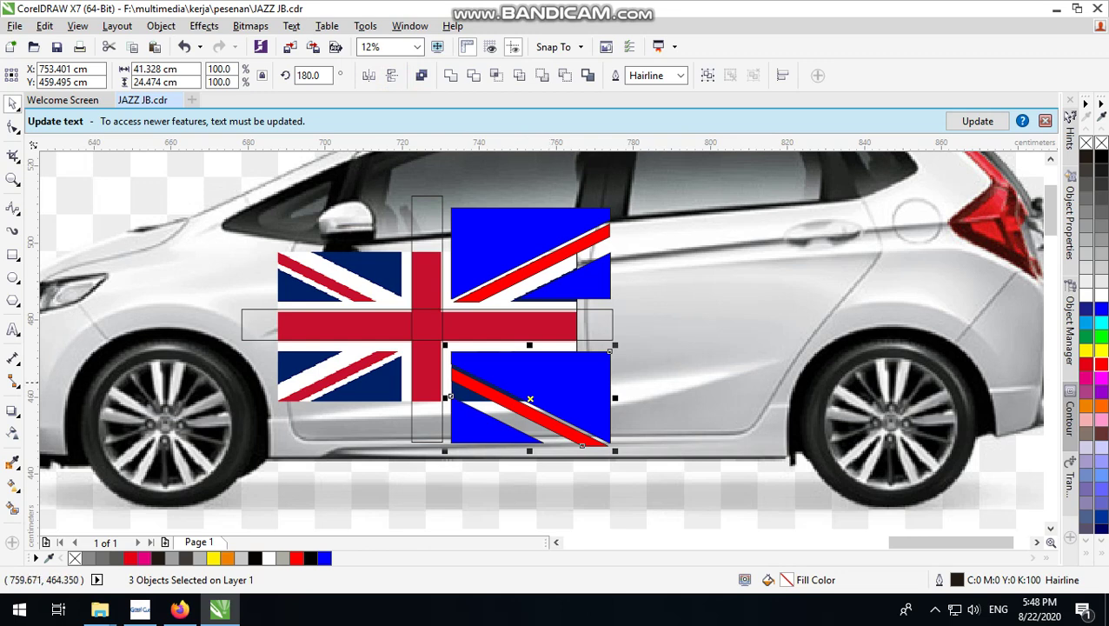
left_click_drag(560, 382, 559, 408)
key("ctrl+z")
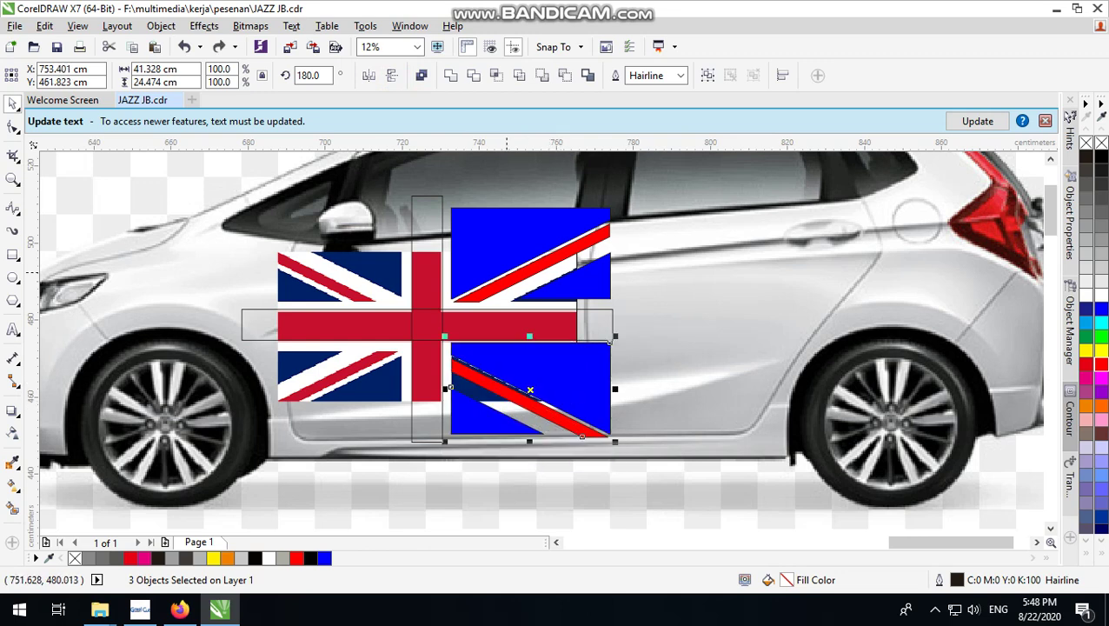
left_click(369, 76)
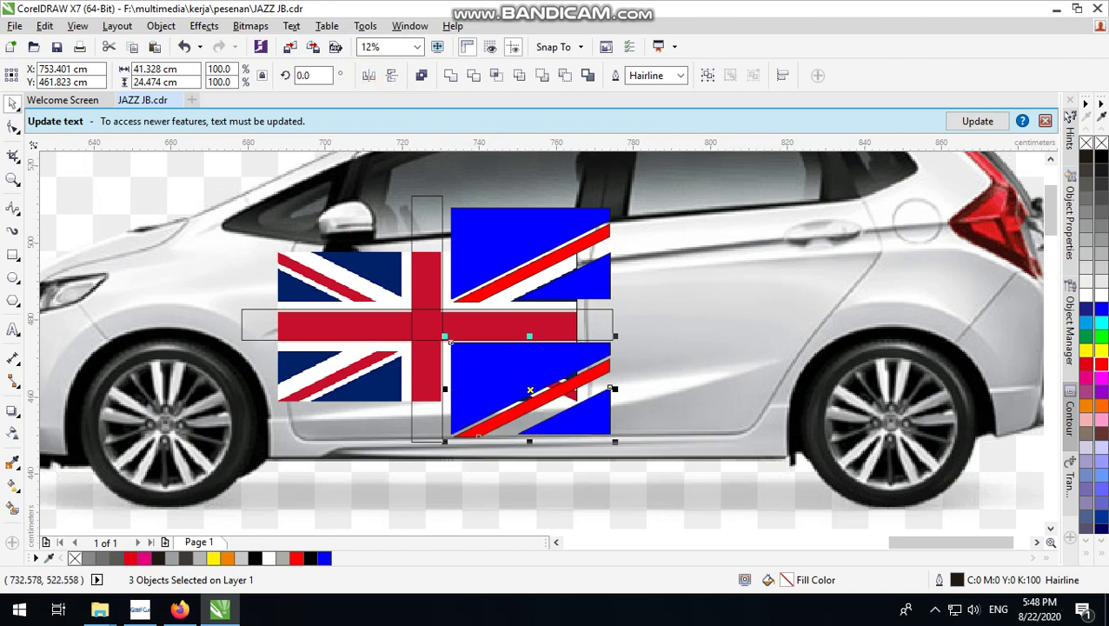
left_click(392, 75)
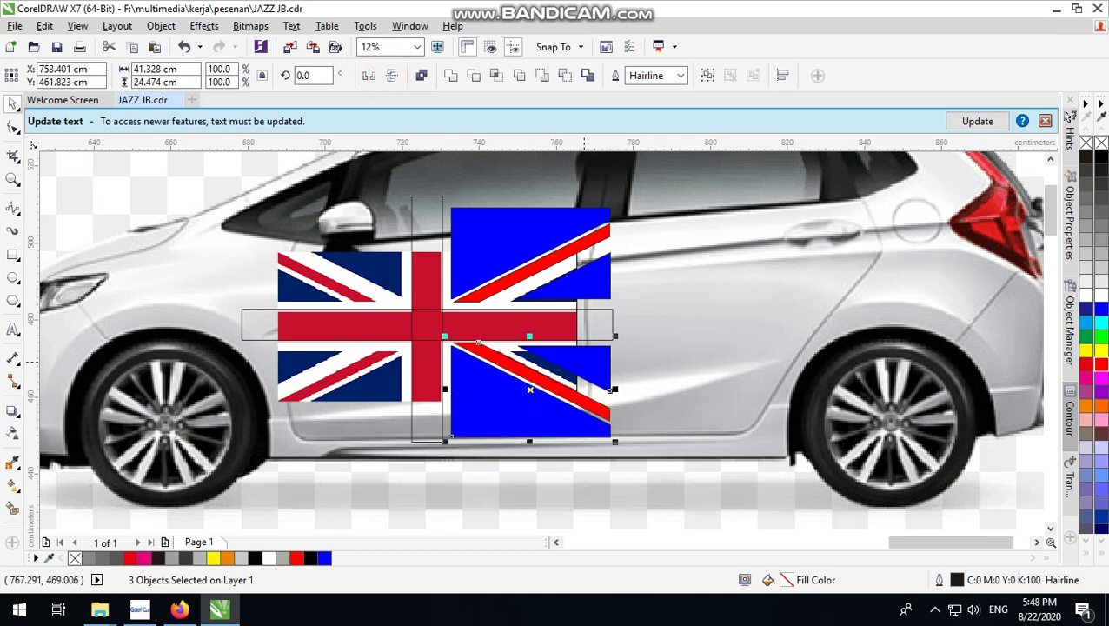
Move the lower-right quarter pieces down to line up with the lower edge of the reference flag's horizontal white band.
scroll(490, 392, "up", 1)
left_click_drag(490, 390, 489, 407)
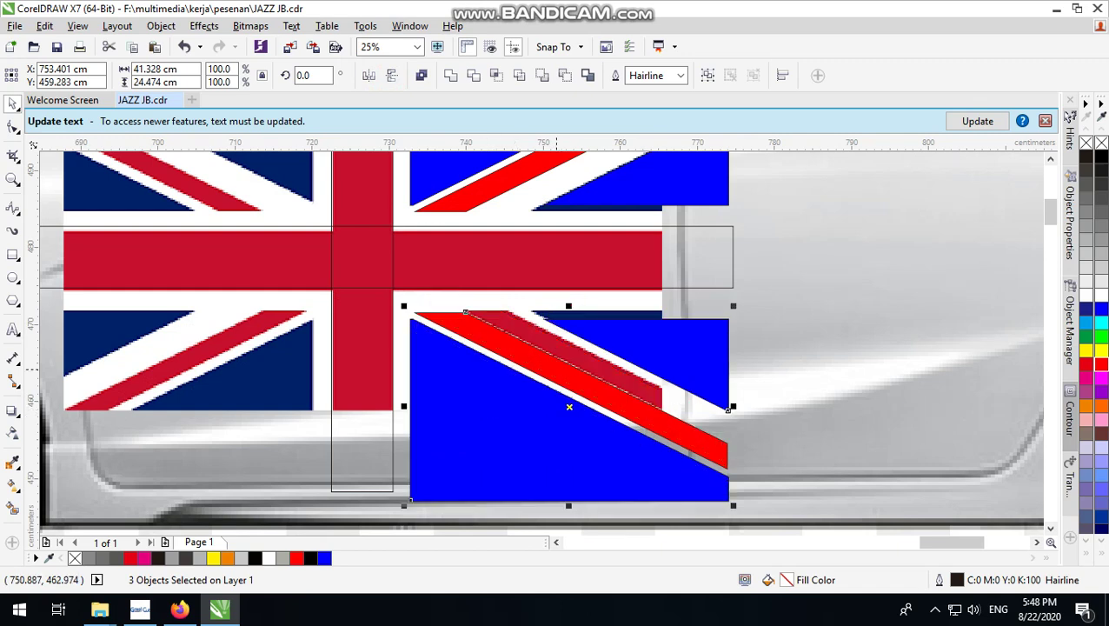
left_click(595, 309)
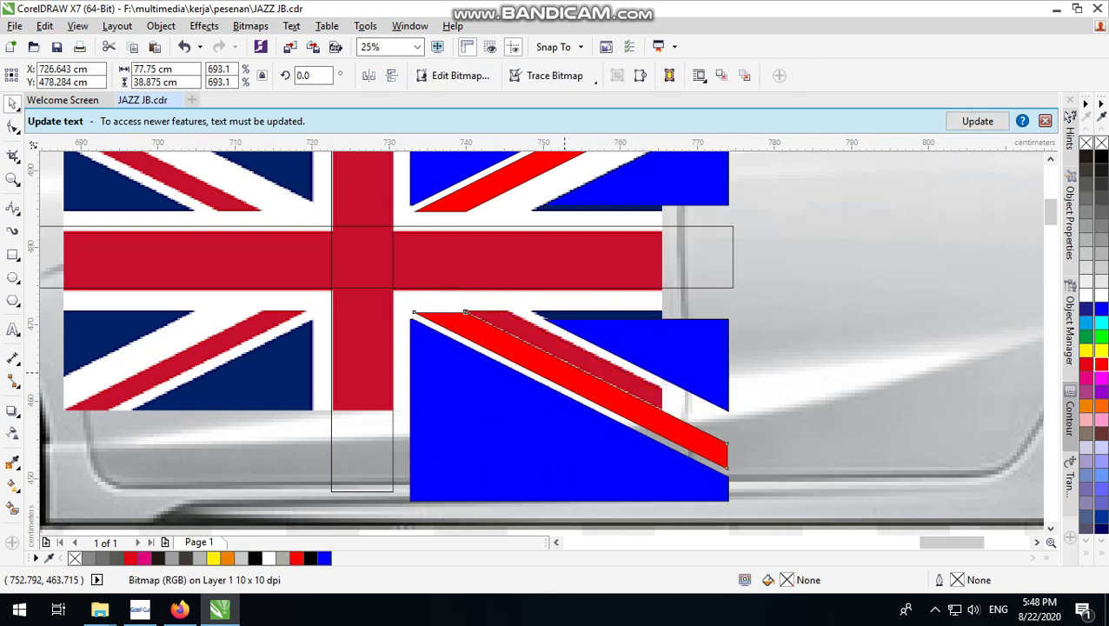
left_click(571, 390)
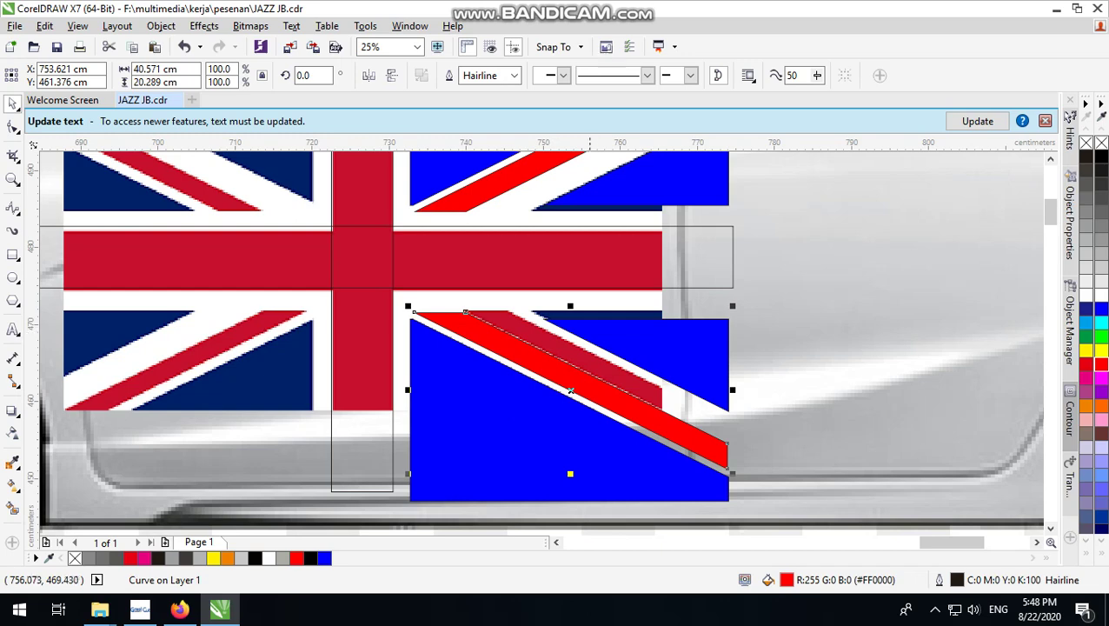
left_click(618, 328)
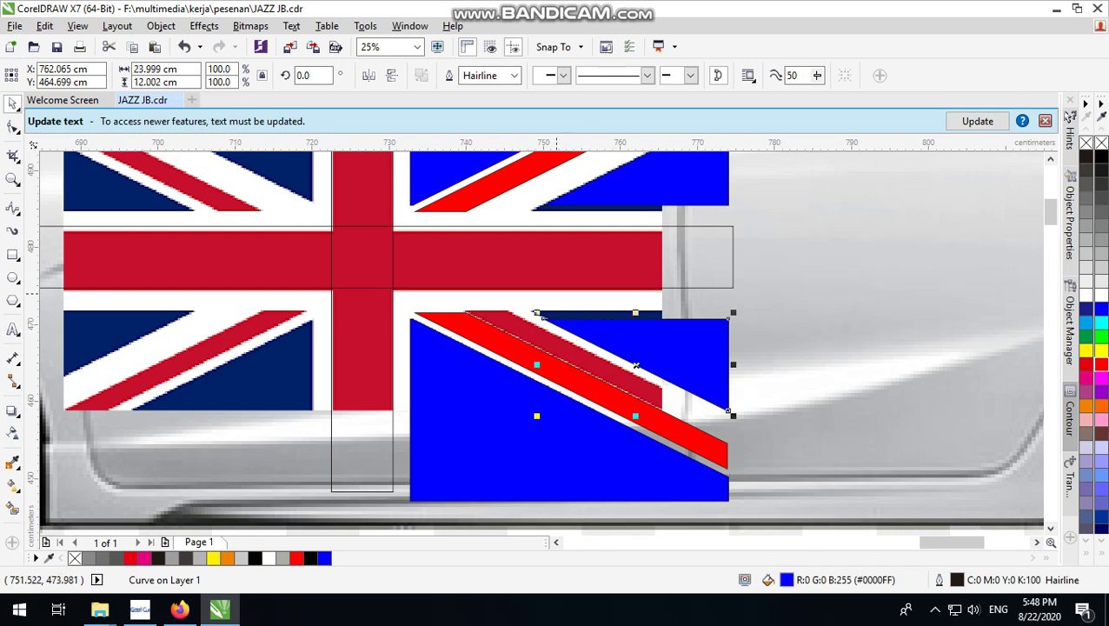
scroll(635, 366, "down", 2)
left_click(651, 477)
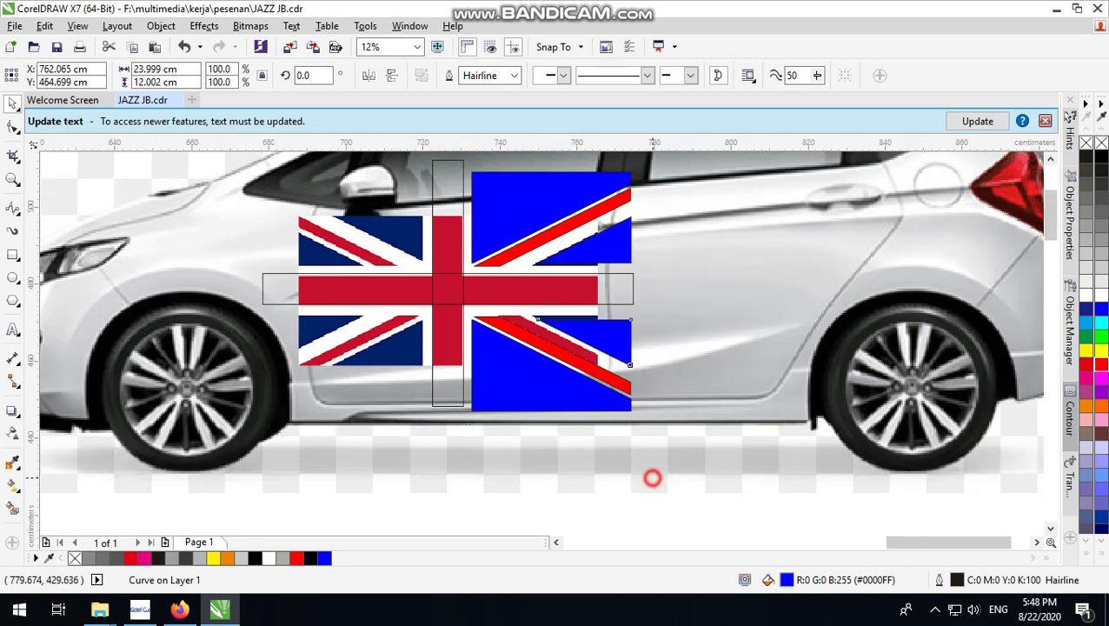
Try to drag a copy of the lower-right quarter pieces over to the lower-left quarter.
scroll(592, 263, "up", 2)
left_click(591, 258)
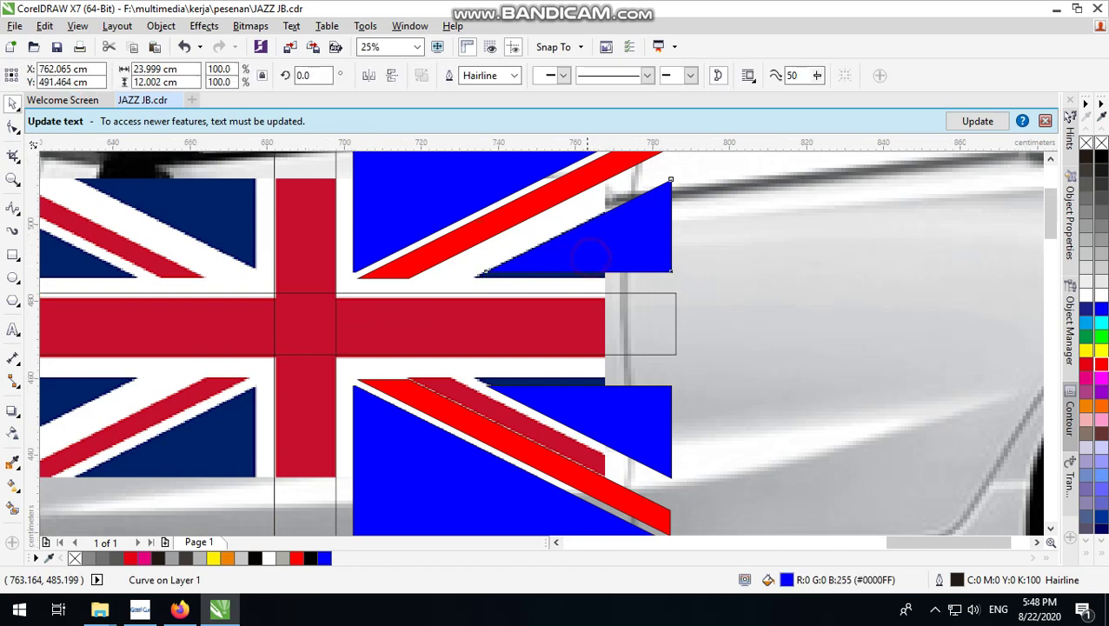
scroll(591, 258, "down", 2)
left_click(507, 388)
left_click_drag(543, 388, 488, 394)
key("ctrl+z")
left_click(599, 391, "shift")
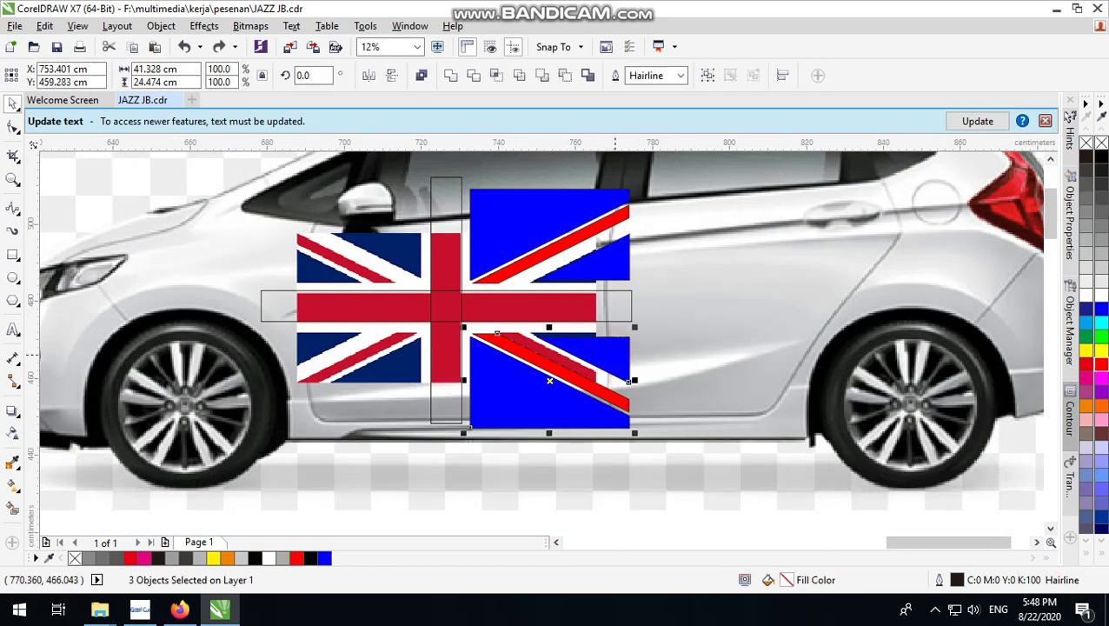
right_click(7, 211)
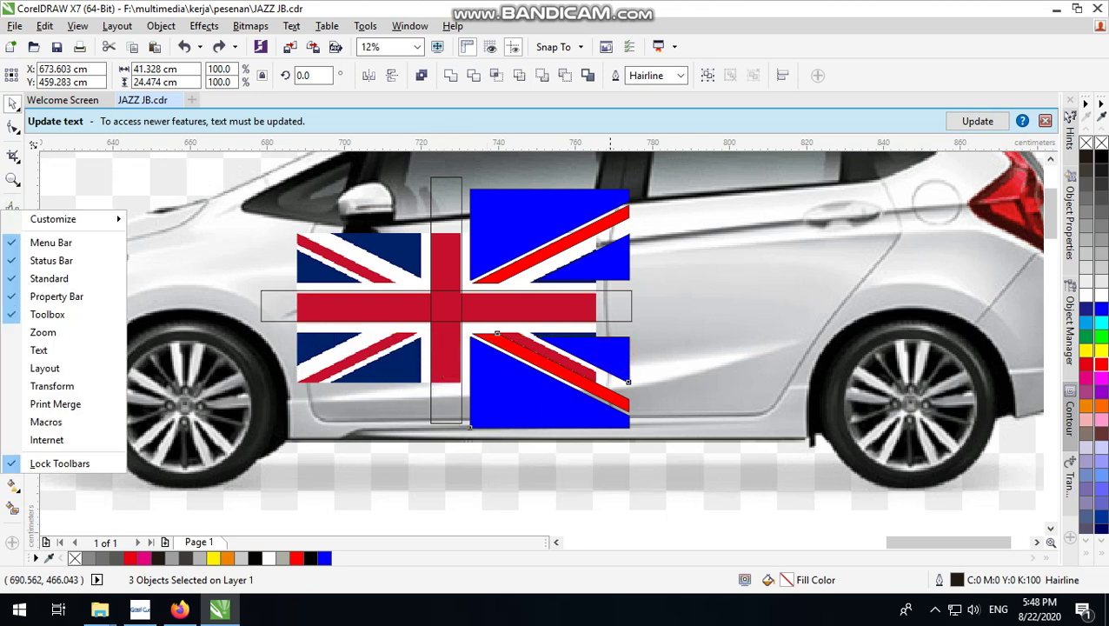
left_click(401, 288)
Copy all three lower-right quarter pieces to the lower-left quarter and mirror the copy horizontally.
left_click(615, 356)
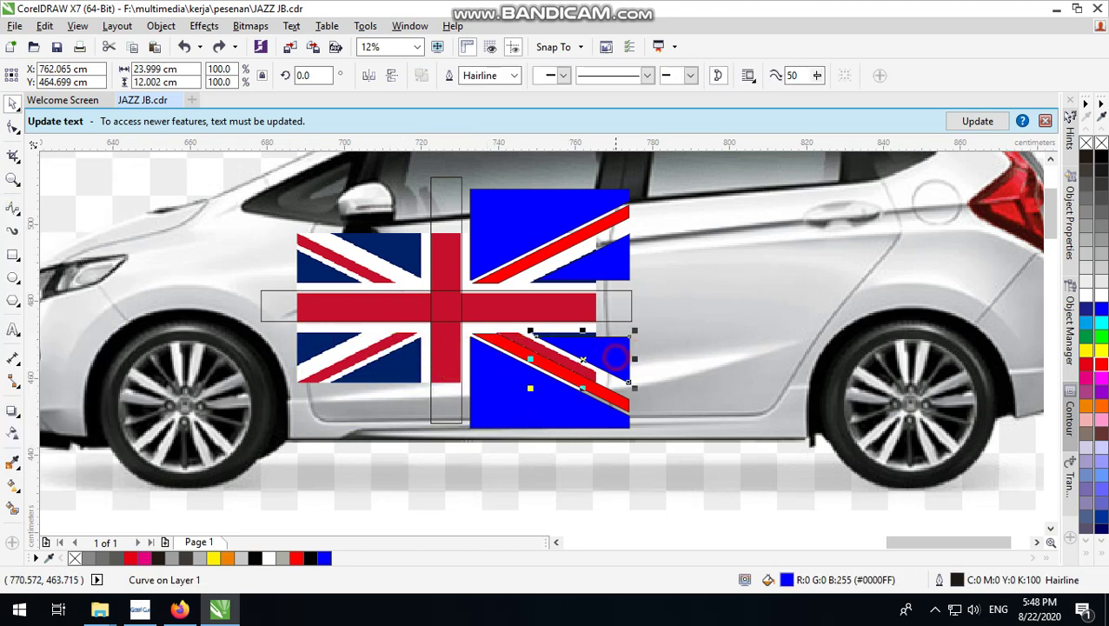
left_click(601, 391, "shift")
left_click_drag(622, 353, 419, 354)
key("ctrl+z")
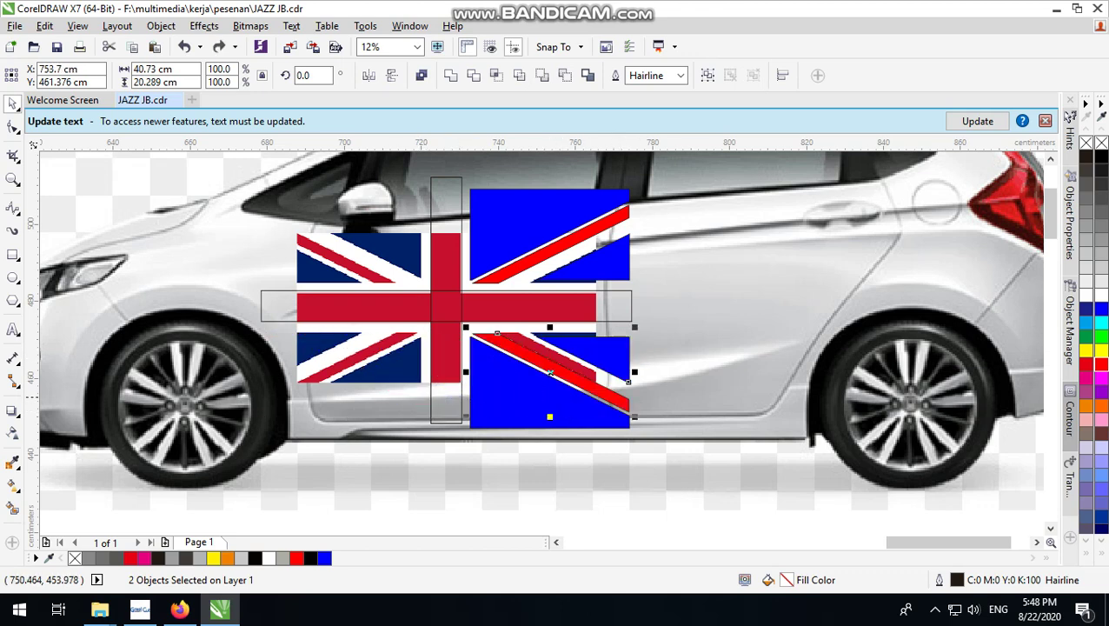
left_click(526, 394, "shift")
left_click_drag(607, 360, 402, 359)
left_click(370, 74)
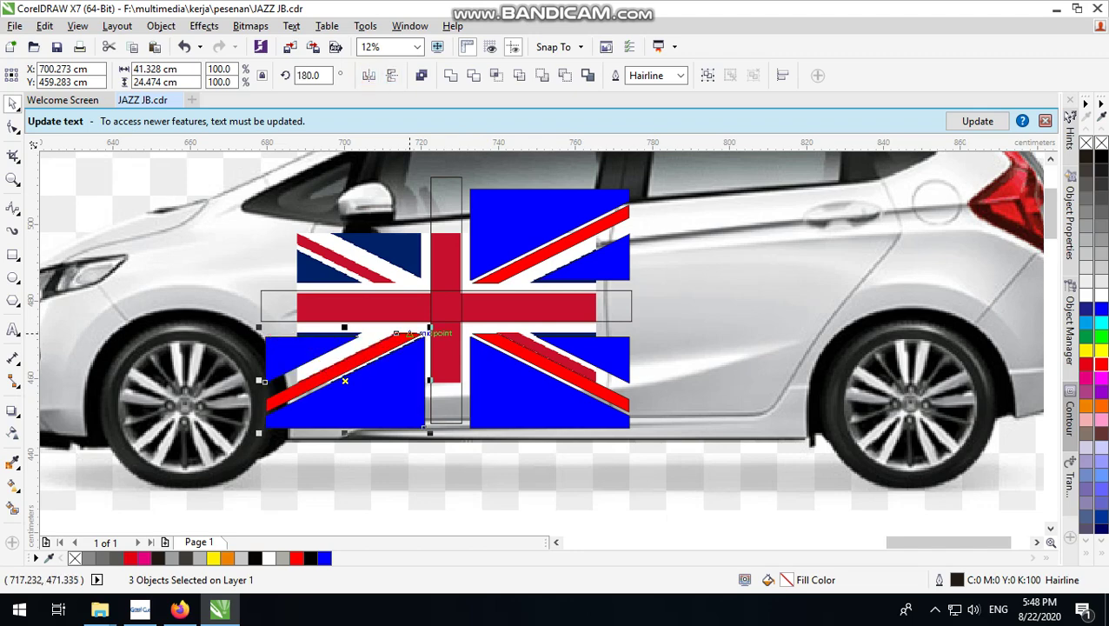
Shift the small blue triangles of the lower-left, lower-right and upper-right quarters slightly inward toward the vertical bar.
scroll(401, 345, "up", 2)
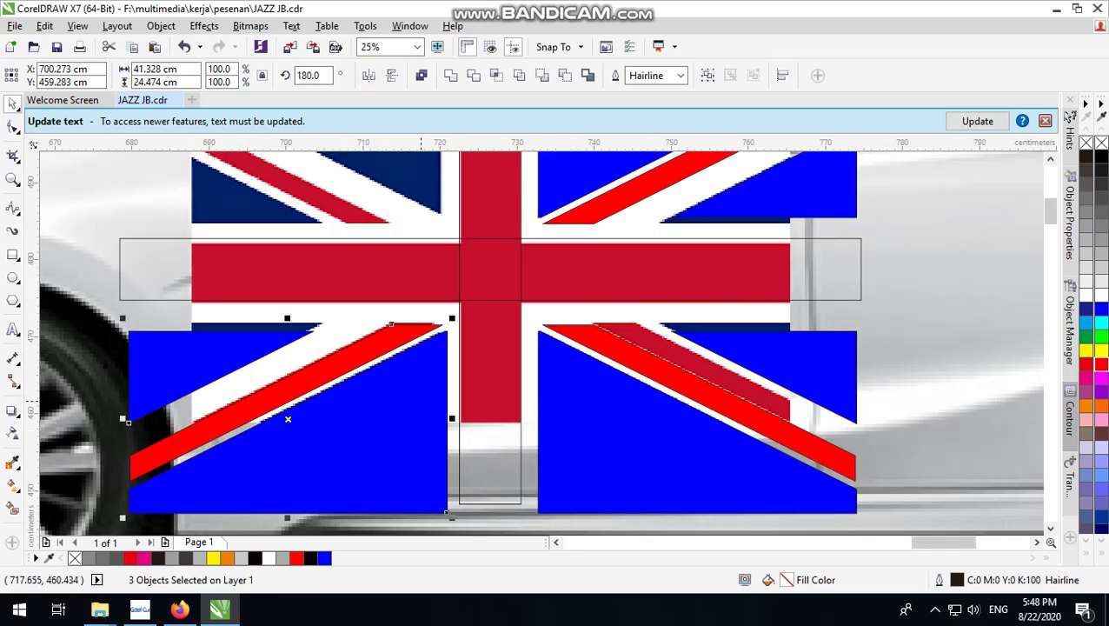
left_click(400, 277)
left_click(248, 348)
left_click_drag(246, 346, 263, 337)
left_click_drag(826, 353, 809, 345)
left_click_drag(799, 197, 781, 204)
Select the three upper-right quarter pieces and place a horizontally mirrored copy of them in the upper-left quarter.
scroll(578, 358, "down", 1)
scroll(627, 227, "up", 1)
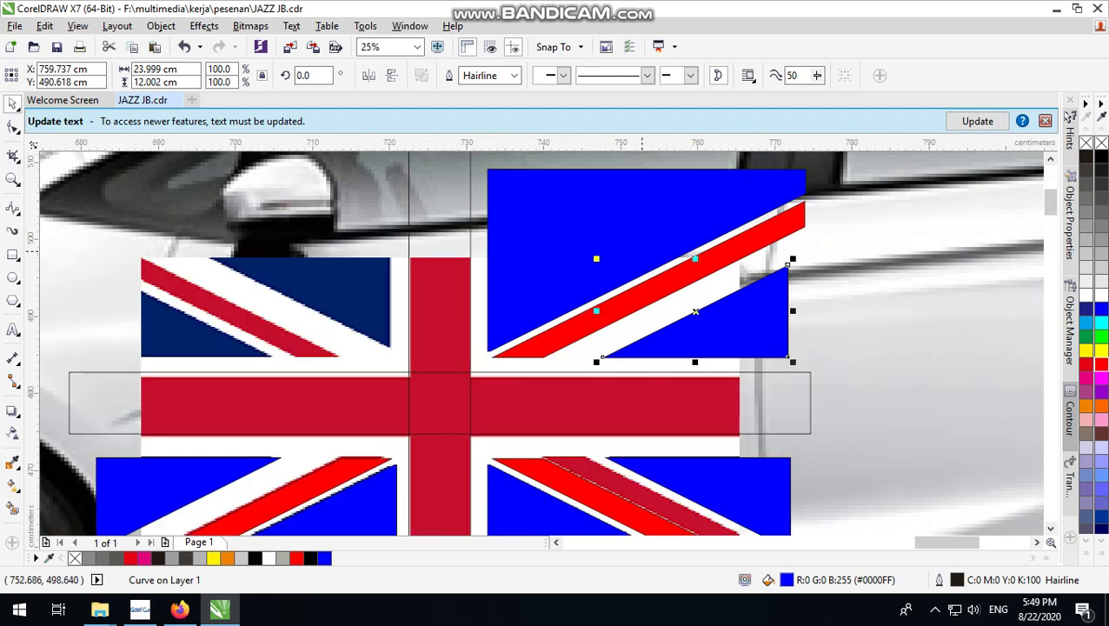
left_click(660, 282, "shift")
left_click(646, 223, "shift")
mouse_move(810, 263)
left_mouse_down()
mouse_move(320, 267)
mouse_move(422, 269)
mouse_move(382, 245)
mouse_move(290, 246)
left_mouse_up()
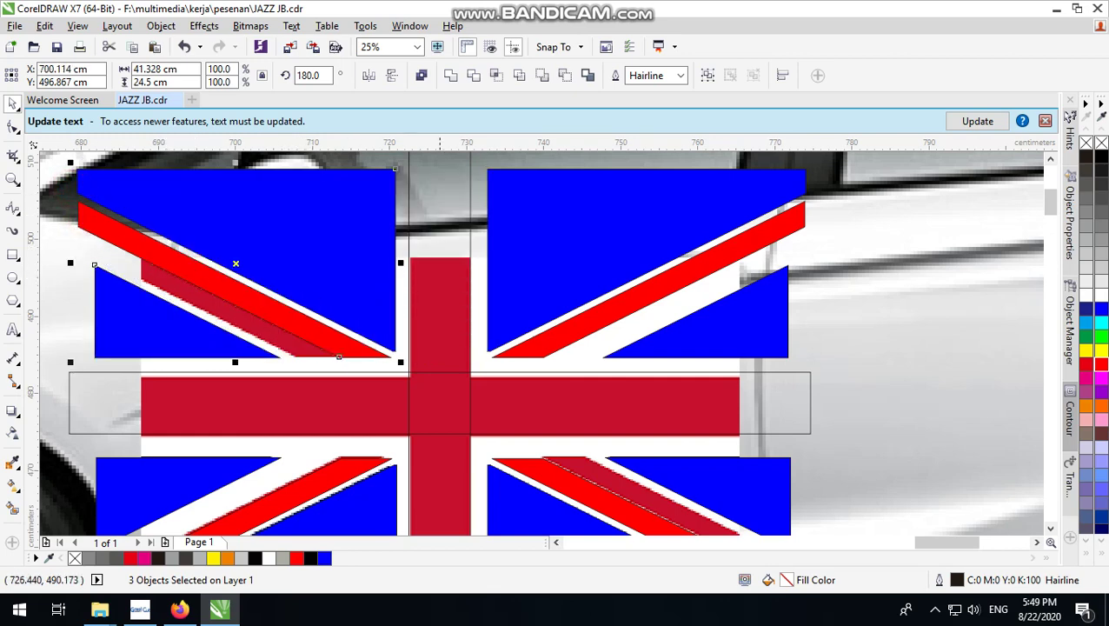
Move the upper-left quarter's red diagonal strip outward, away from the vertical bar.
left_click(429, 373)
left_click_drag(338, 344, 297, 345)
scroll(357, 331, "down", 2)
left_click(560, 479)
Weld the vertical and horizontal bar rectangles into a single cross and fill it with red.
scroll(379, 338, "up", 1)
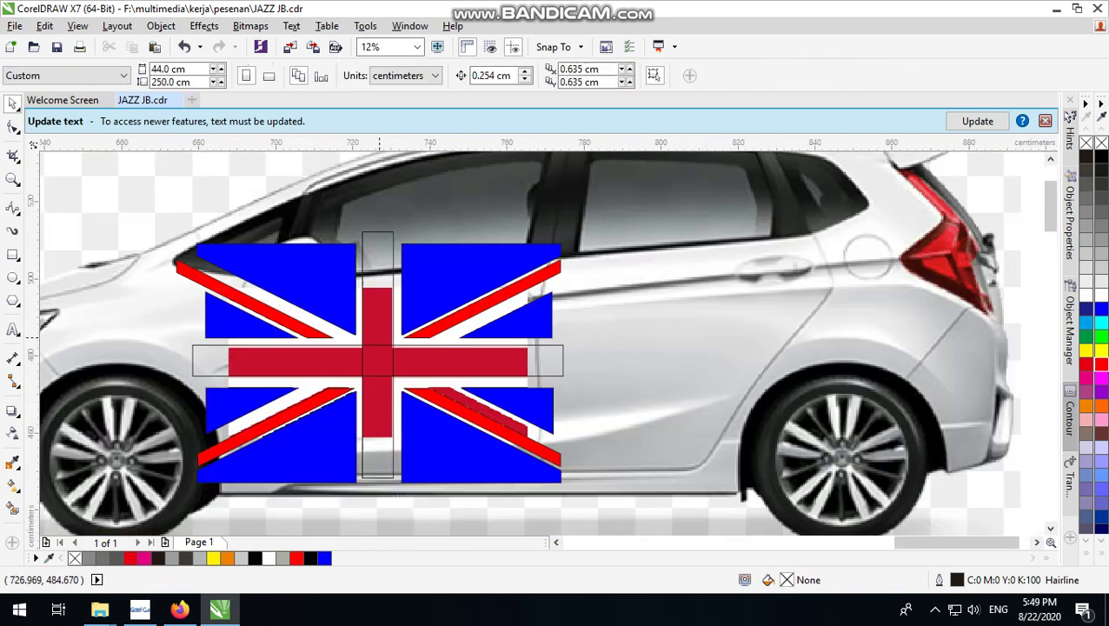
left_click(379, 336)
left_click(549, 352, "shift")
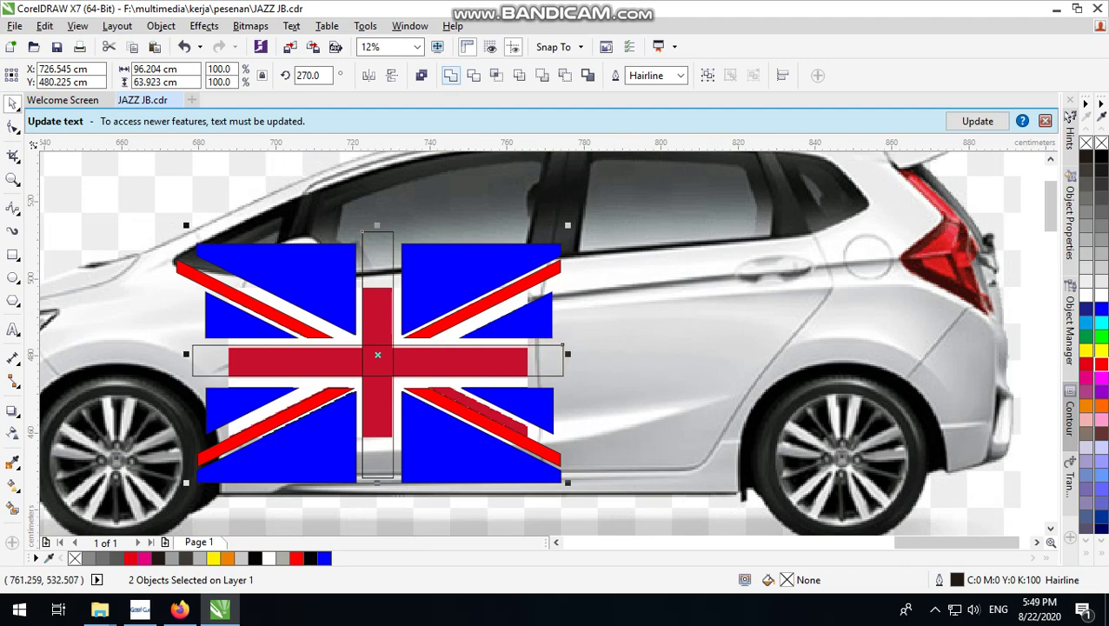
left_click(451, 76)
scroll(446, 306, "down", 2)
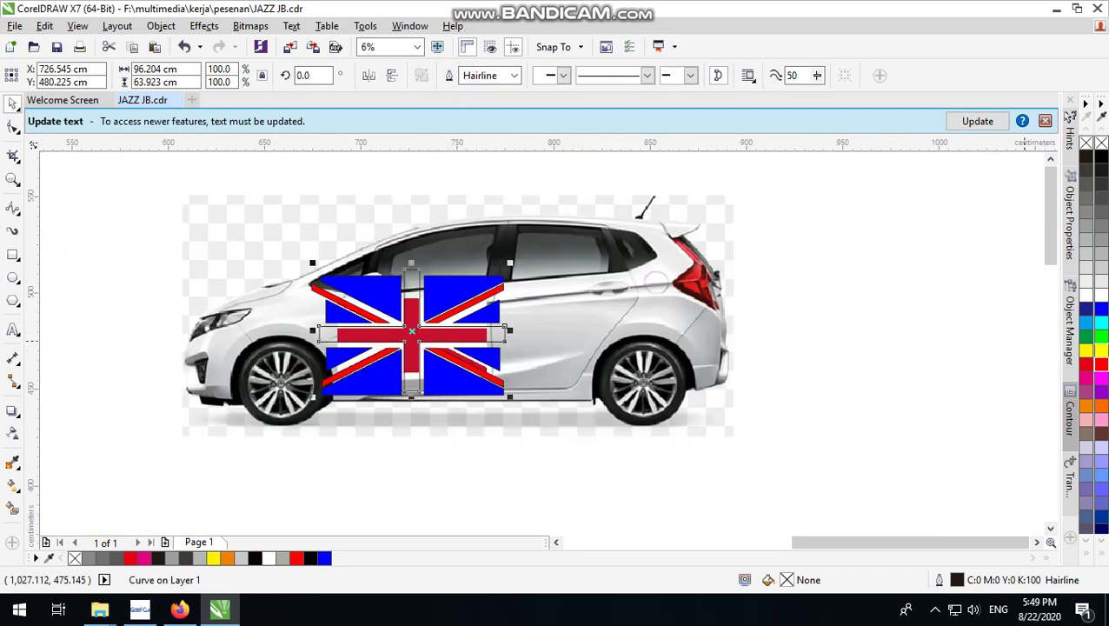
left_click(879, 408)
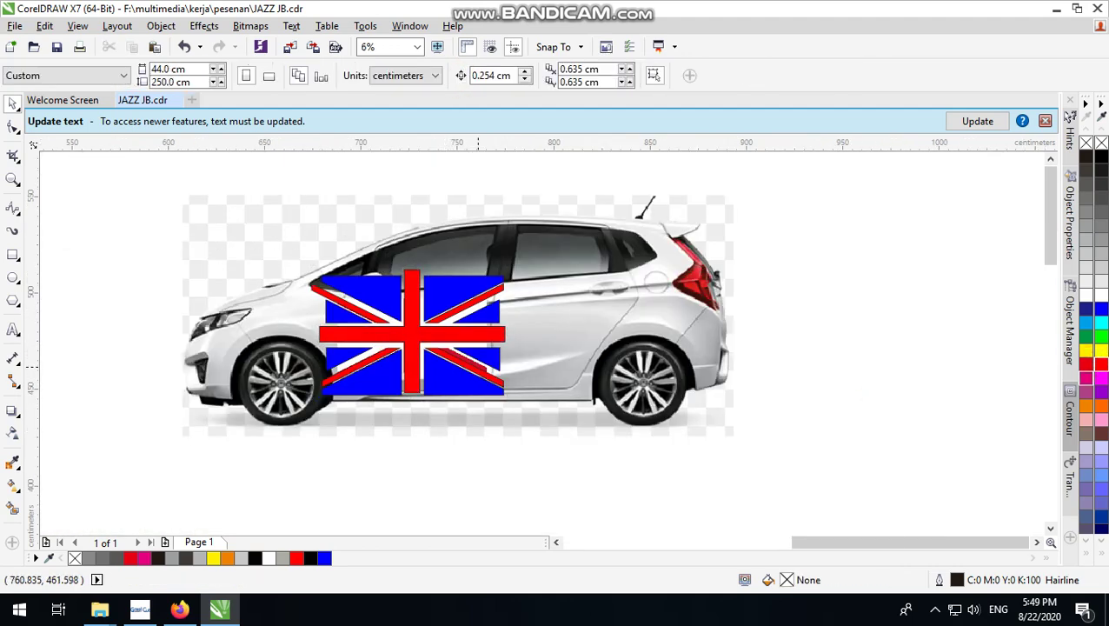
Delete the Union Jack reference bitmap beneath the traced pieces.
scroll(477, 365, "up", 2)
left_click(477, 365)
key("Escape")
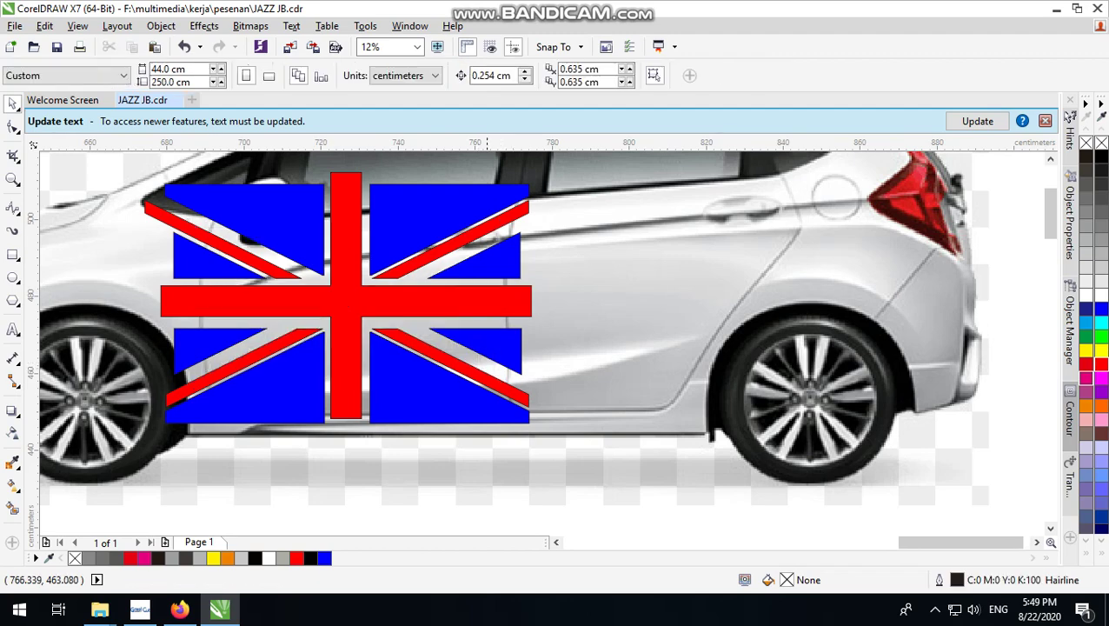
Group all 13 flag pieces into one object and remove the group's outline.
scroll(479, 362, "down", 2)
left_click_drag(361, 230, 599, 400)
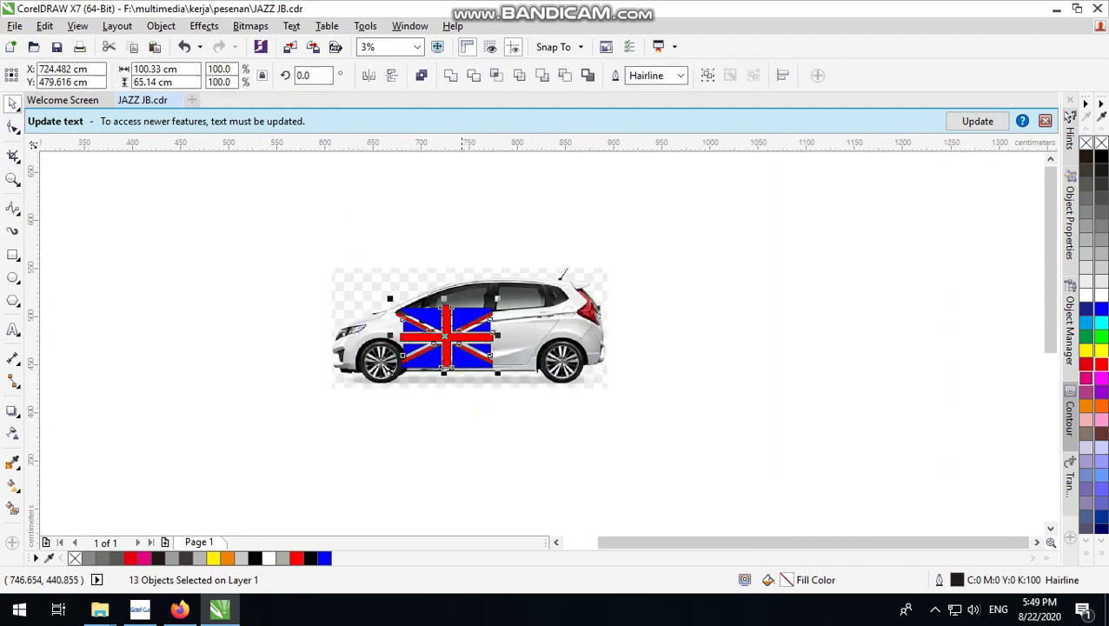
left_click(704, 76)
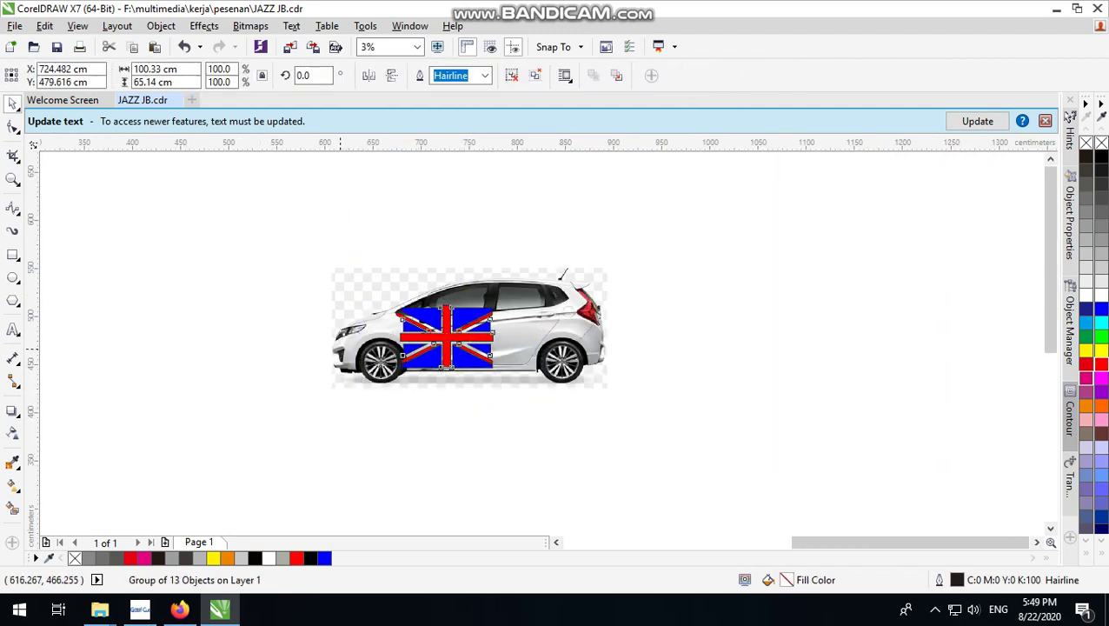
scroll(341, 349, "up", 2)
scroll(411, 319, "down", 1)
scroll(546, 320, "up", 1)
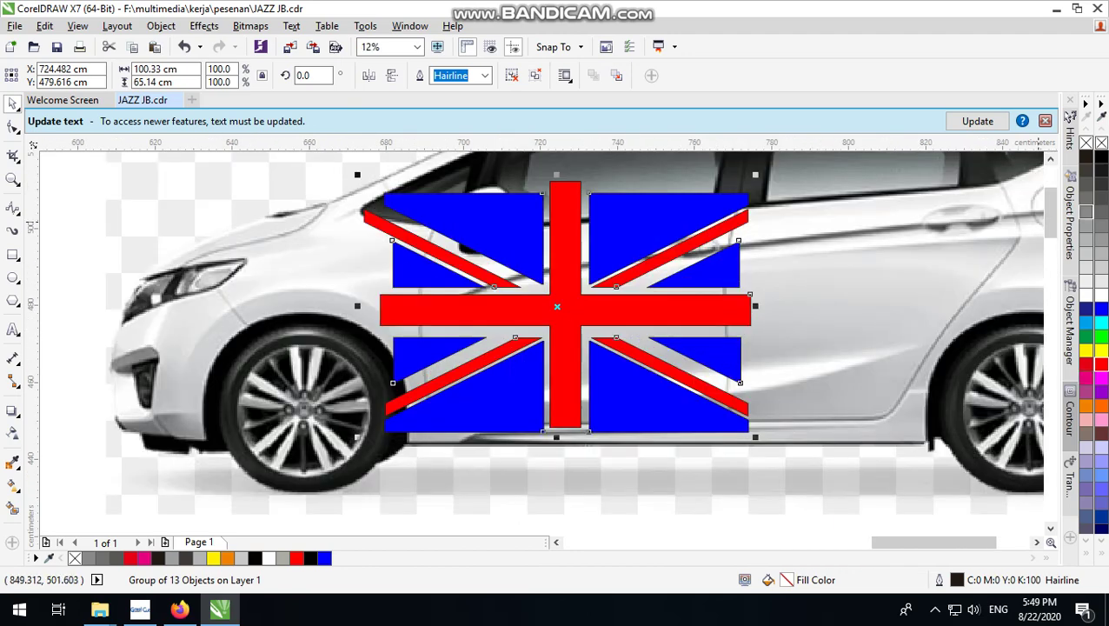
right_click(1101, 143)
PowerClip the flag group inside the car's side body shape.
scroll(511, 285, "down", 1)
right_click(513, 283)
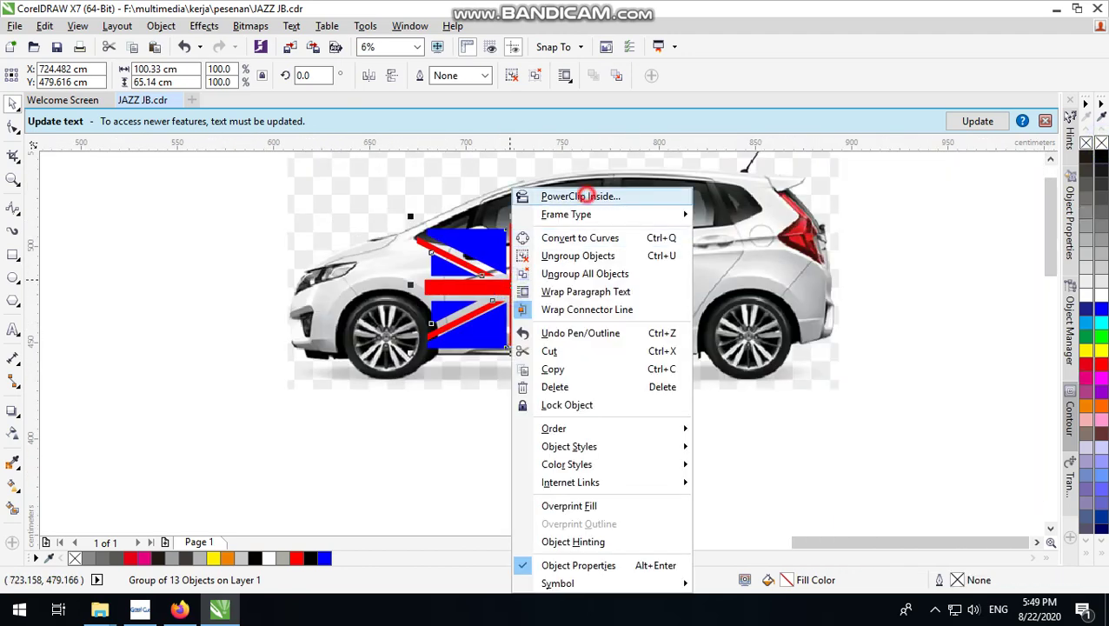
left_click(549, 196)
left_click(701, 265)
Edit the PowerClip contents by moving the flag over the car's rear wheel area and rotating it counterclockwise about 37 degrees.
double_click(561, 266)
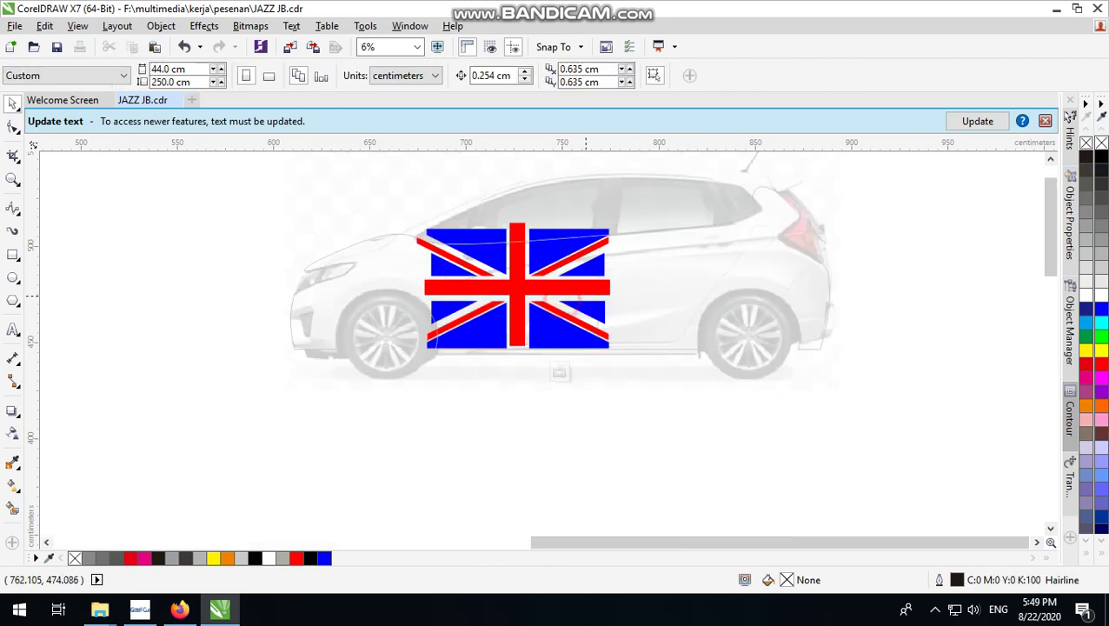
left_click_drag(648, 408, 404, 156)
left_click_drag(543, 310, 725, 324)
left_click(725, 324)
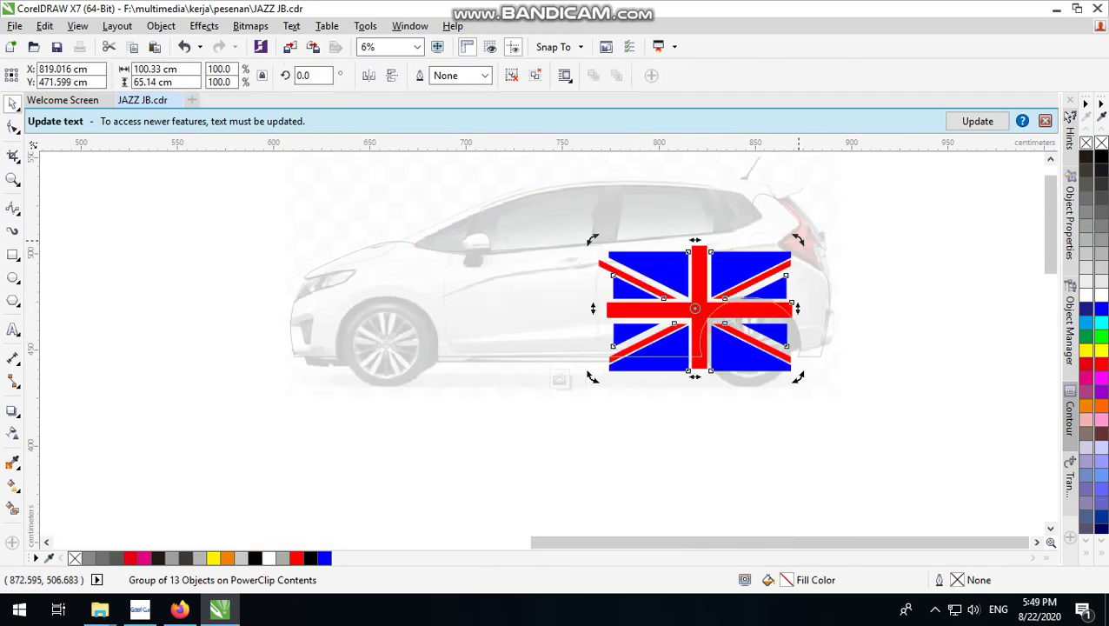
left_click_drag(798, 240, 714, 244)
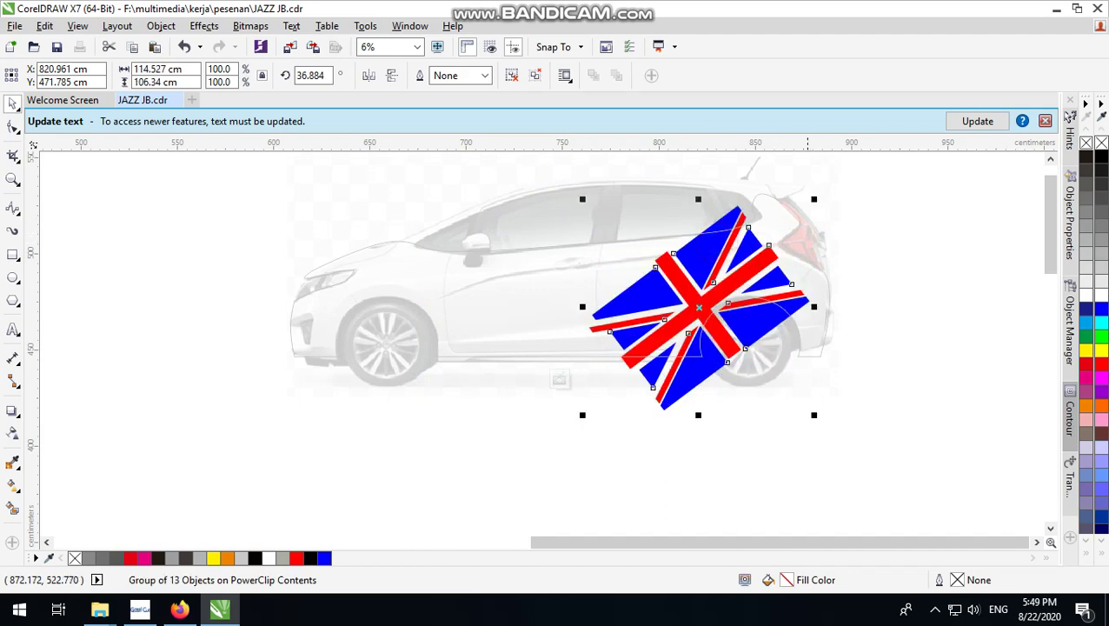
Enlarge the flag to about 181 × 168 cm, reposition it over the car's rear side, and finish editing the PowerClip.
left_click_drag(814, 199, 903, 160)
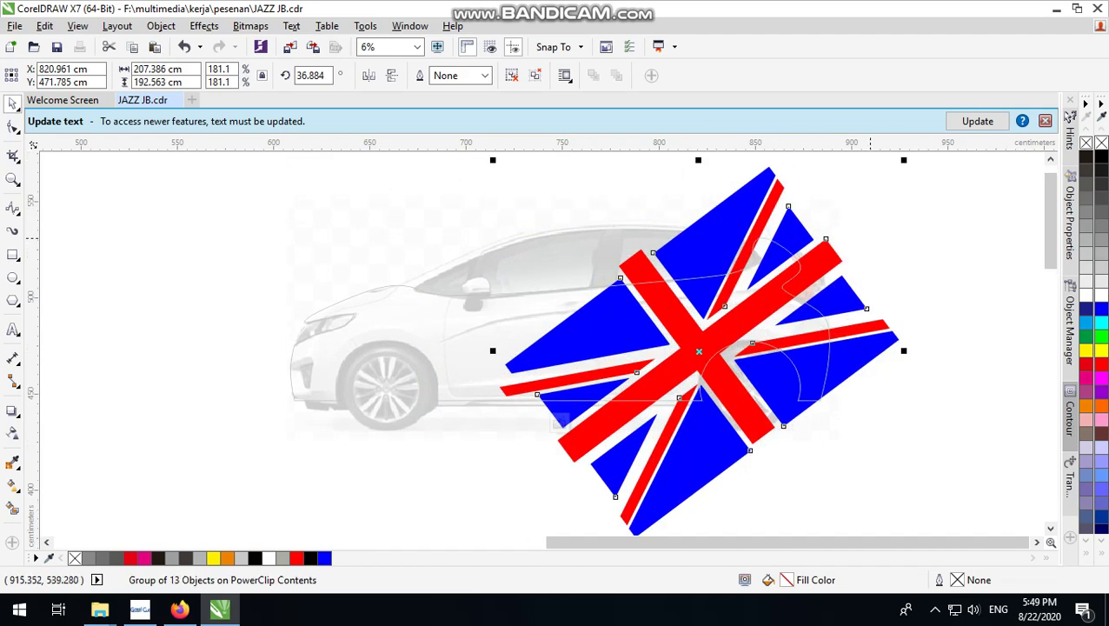
mouse_move(735, 423)
left_mouse_down()
mouse_move(773, 434)
mouse_move(707, 426)
mouse_move(733, 413)
left_mouse_up()
scroll(700, 372, "down", 1)
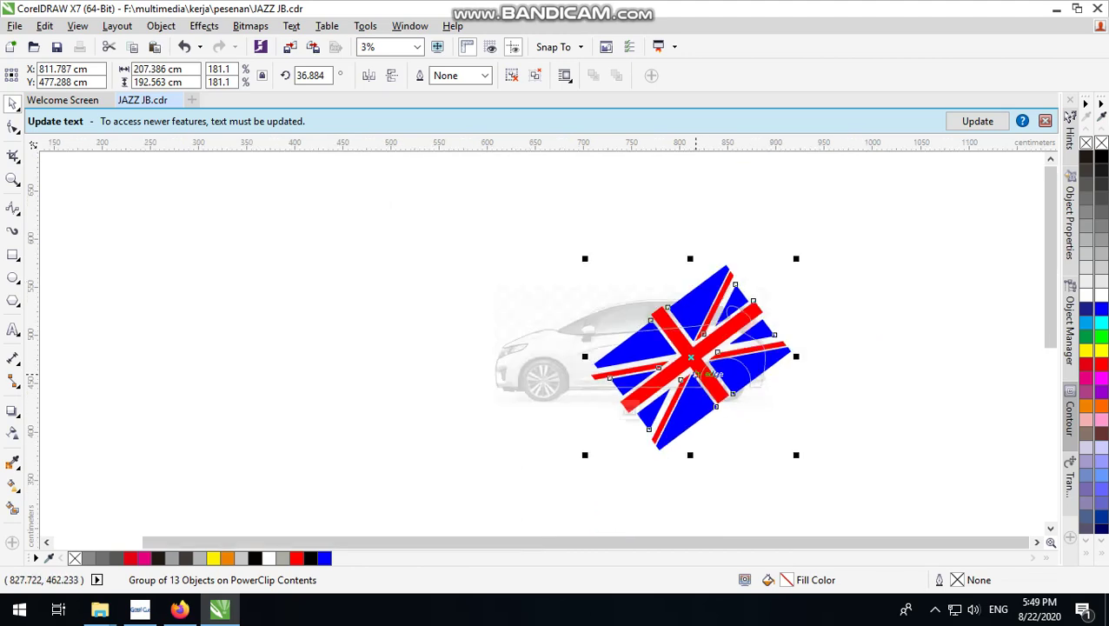
scroll(784, 274, "up", 1)
left_click_drag(804, 247, 779, 270)
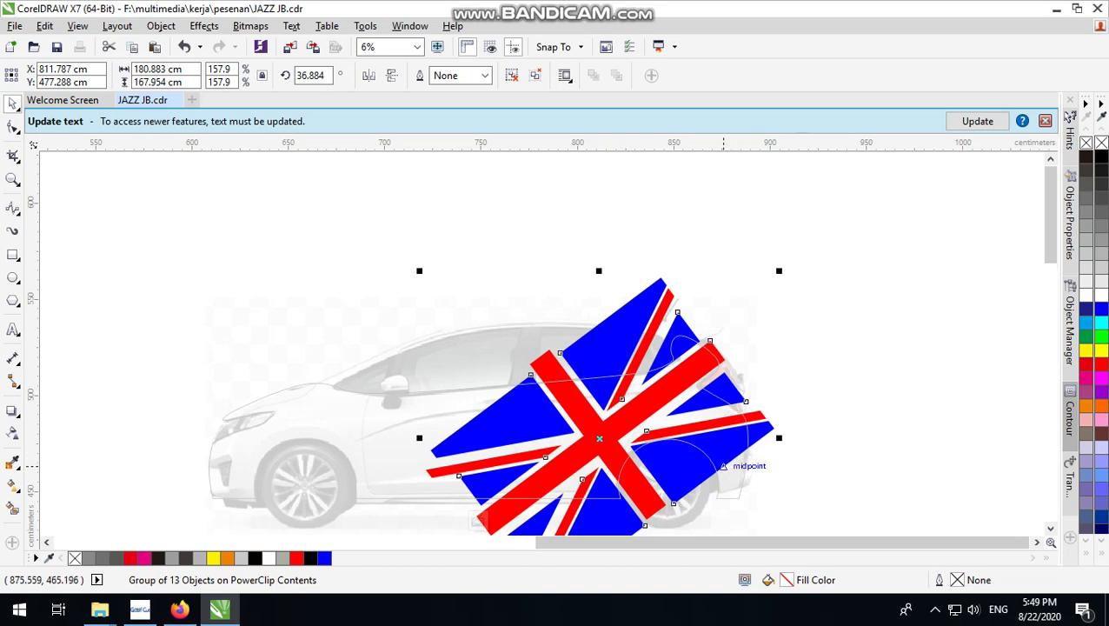
left_click(871, 382, "ctrl")
scroll(698, 357, "down", 1)
scroll(694, 421, "up", 1)
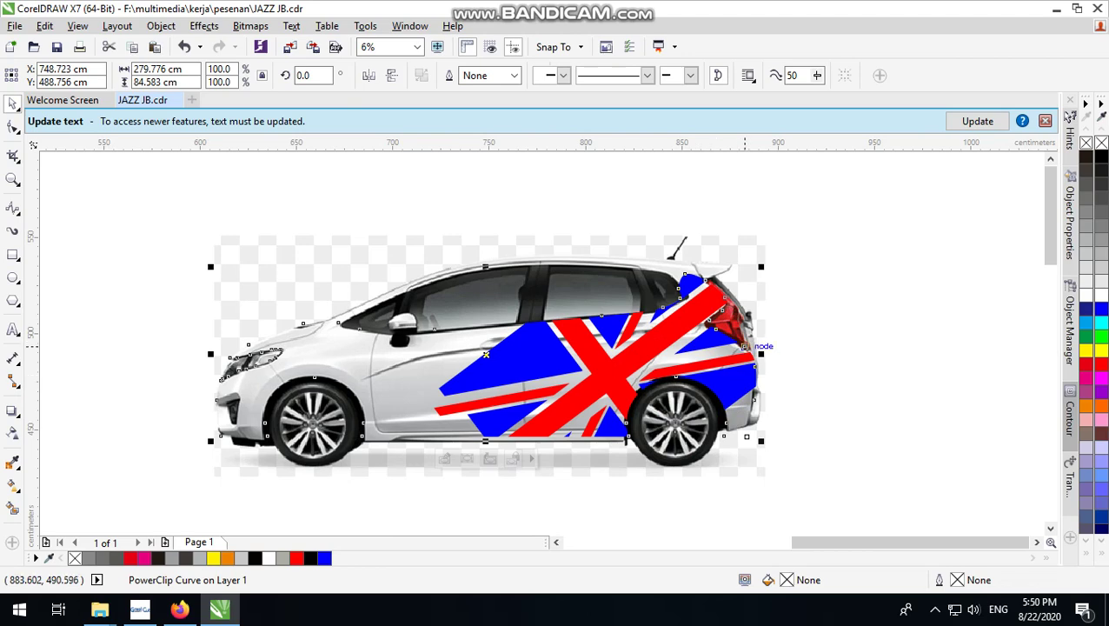
Reopen the PowerClip contents and reshape the lower-left blue triangle and thin red stripe so they extend forward to the front wheel.
left_click(722, 365, "ctrl")
left_click(902, 331)
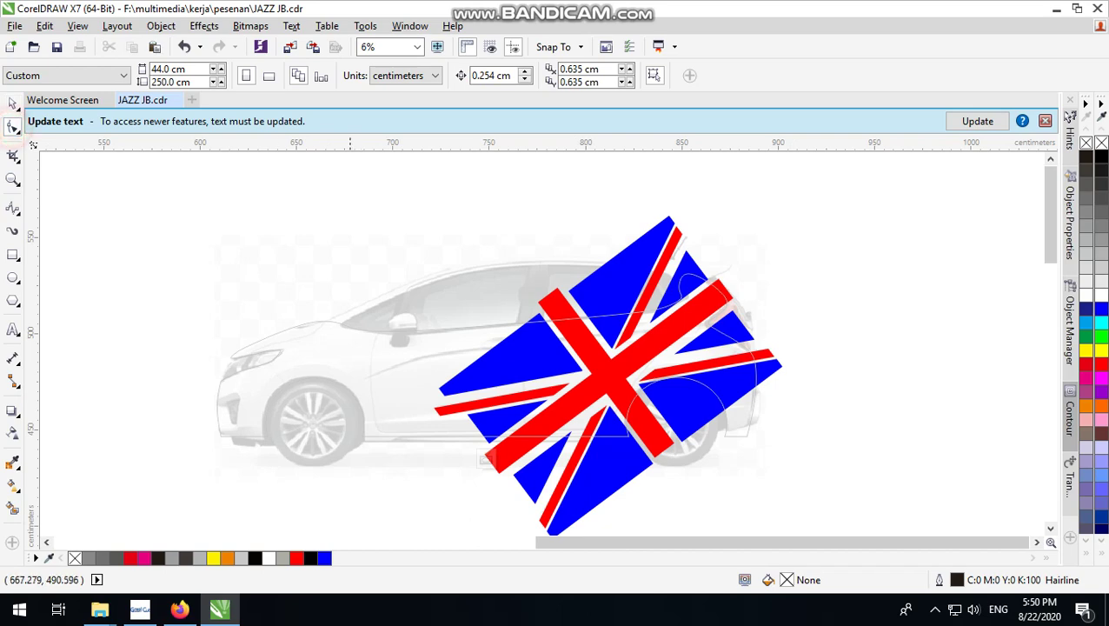
scroll(430, 365, "up", 2)
scroll(398, 358, "down", 2)
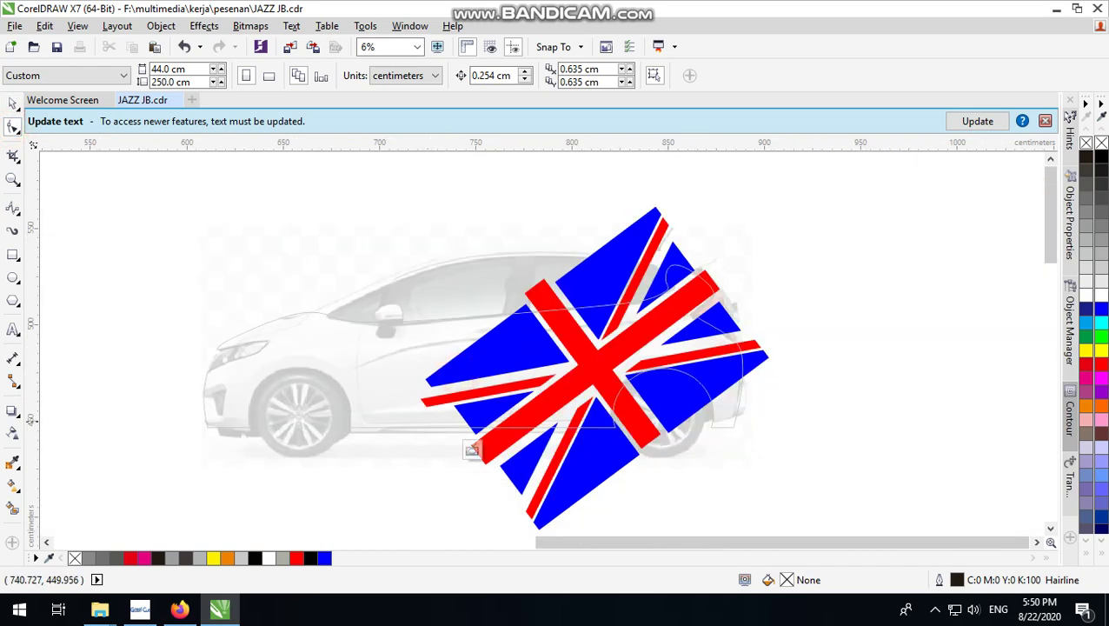
scroll(459, 378, "up", 2)
left_click(478, 413)
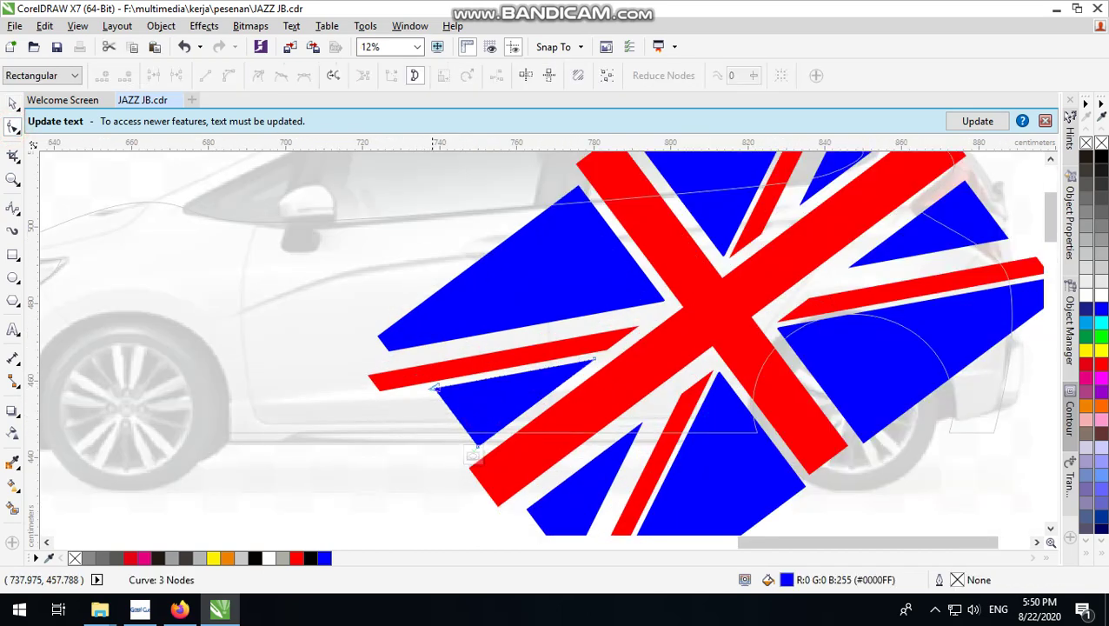
mouse_move(433, 388)
left_mouse_down()
mouse_move(299, 423)
mouse_move(166, 438)
left_mouse_up()
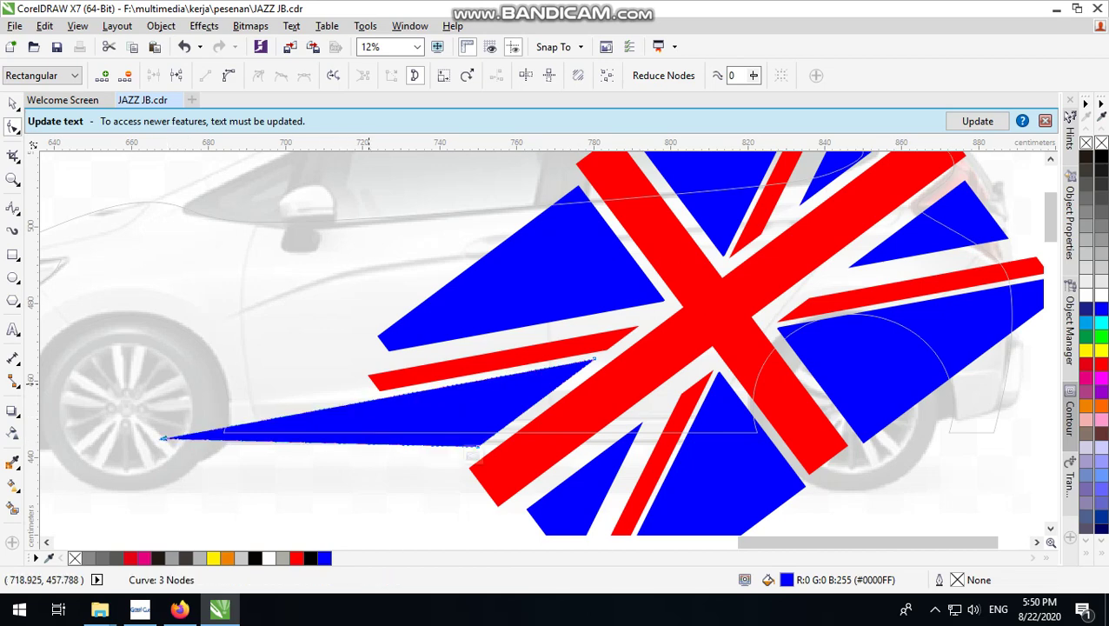
left_click(393, 378)
mouse_move(334, 350)
left_mouse_down()
mouse_move(403, 414)
mouse_move(335, 351)
mouse_move(193, 414)
mouse_move(105, 424)
left_mouse_up()
Extend the upper-left blue piece forward, delete its extra corner node to form a single point, and finish editing the PowerClip.
left_click(469, 307)
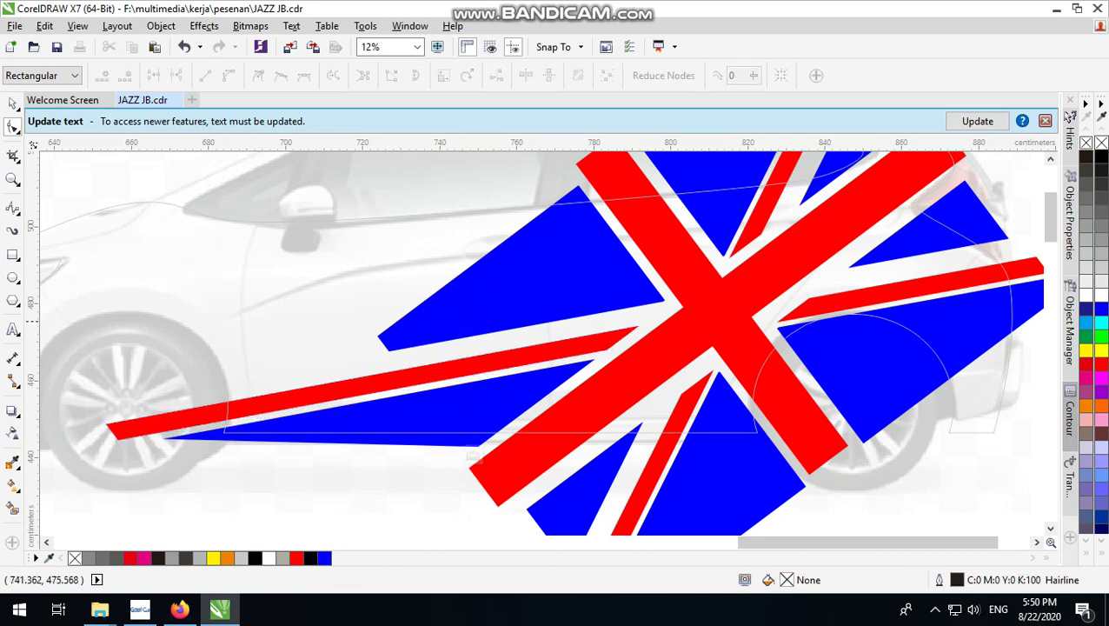
left_click_drag(377, 337, 344, 360)
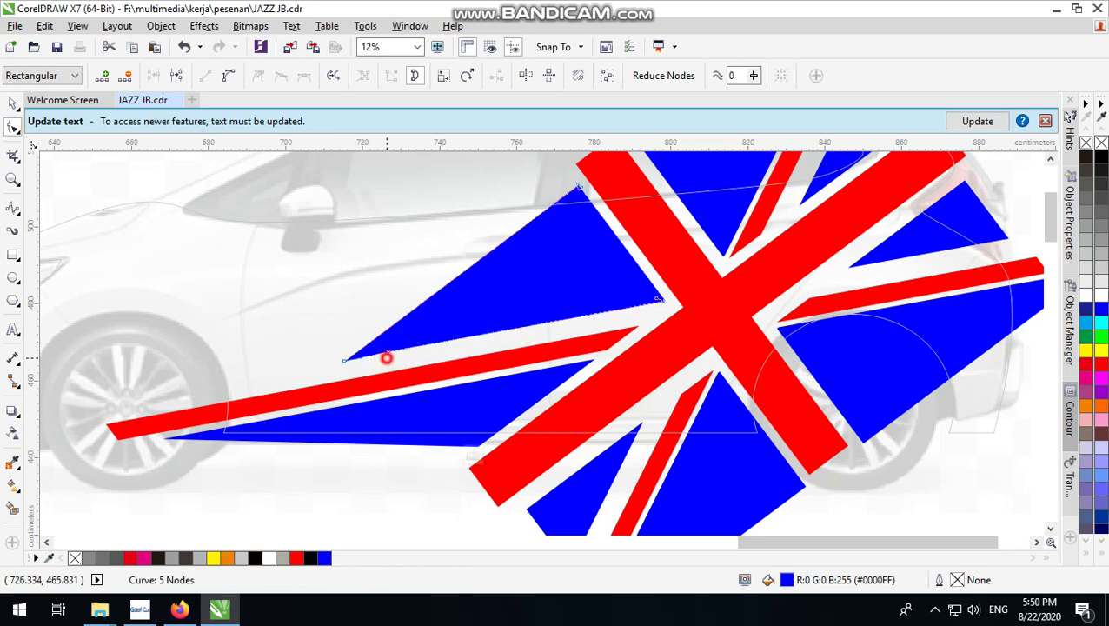
double_click(386, 357)
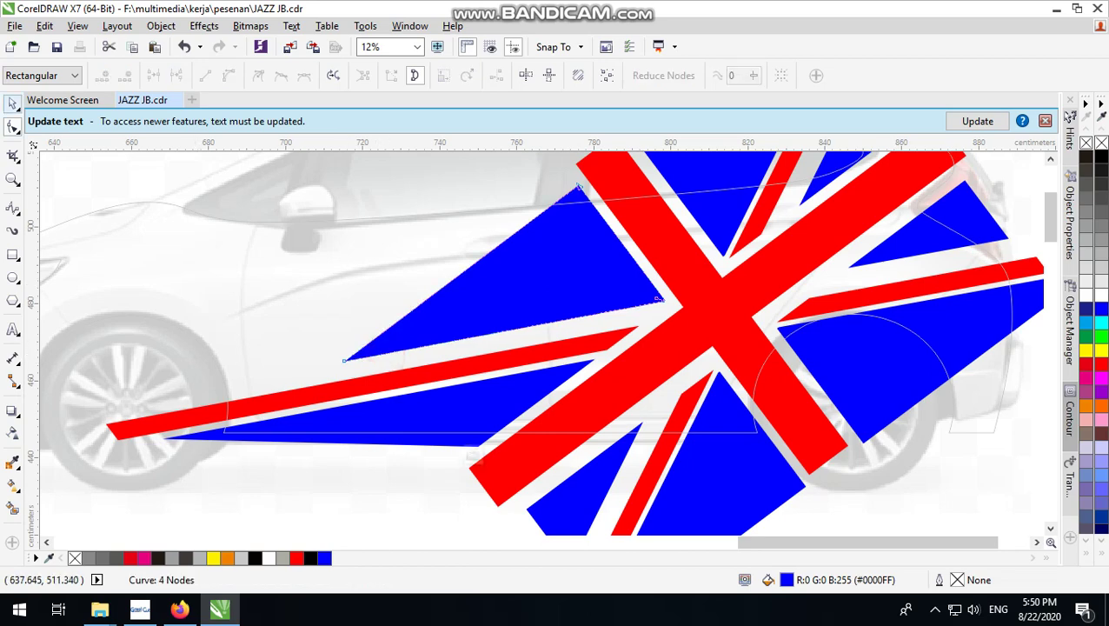
left_click(14, 103)
left_click(192, 172, "ctrl")
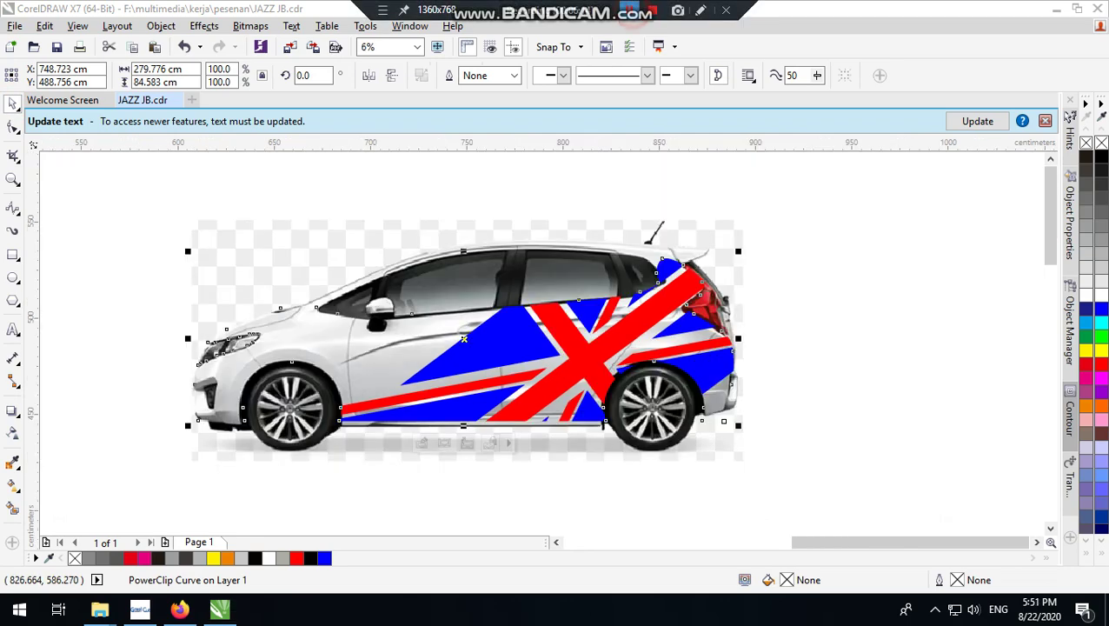
left_click(787, 265)
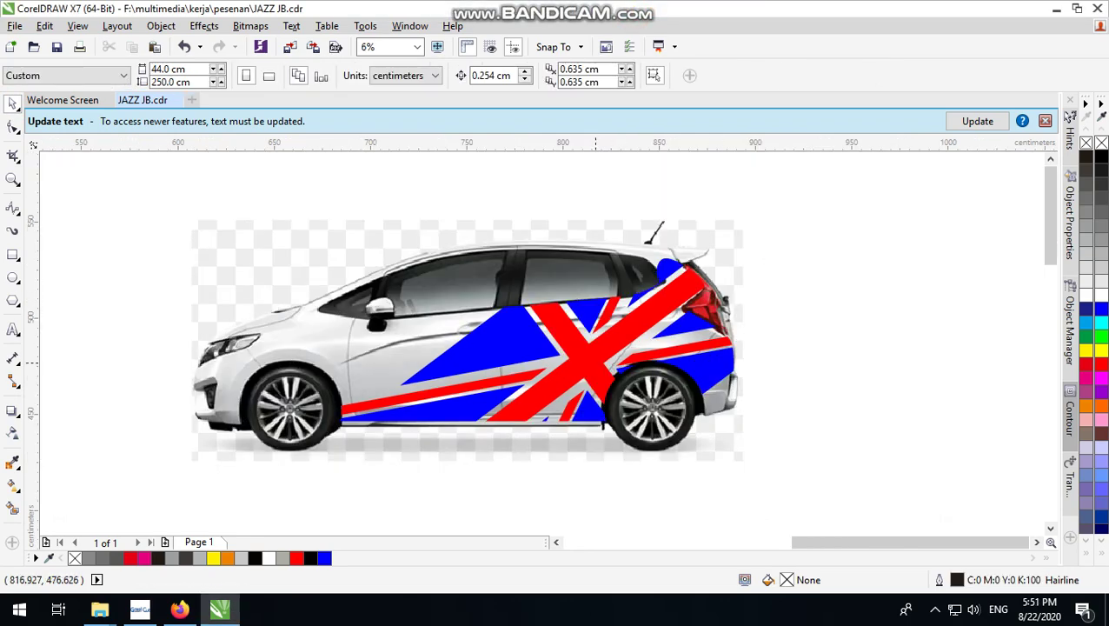
Reopen the PowerClip contents and draw a rectangle about 73 × 77 cm over the front wheel and the flag's forward tips.
double_click(586, 367)
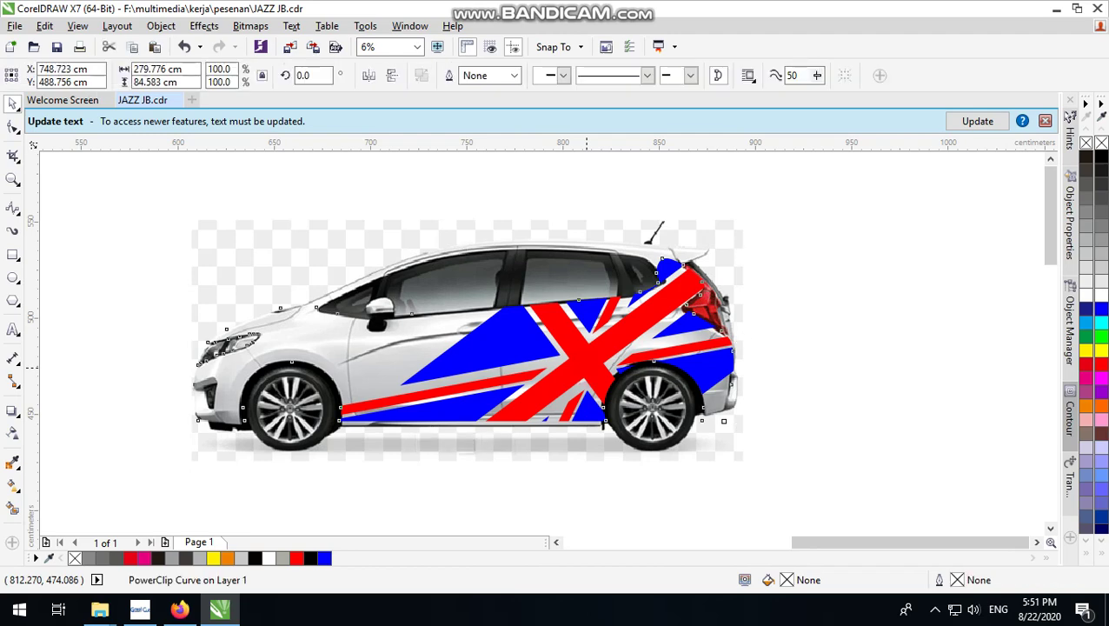
scroll(398, 410, "up", 1)
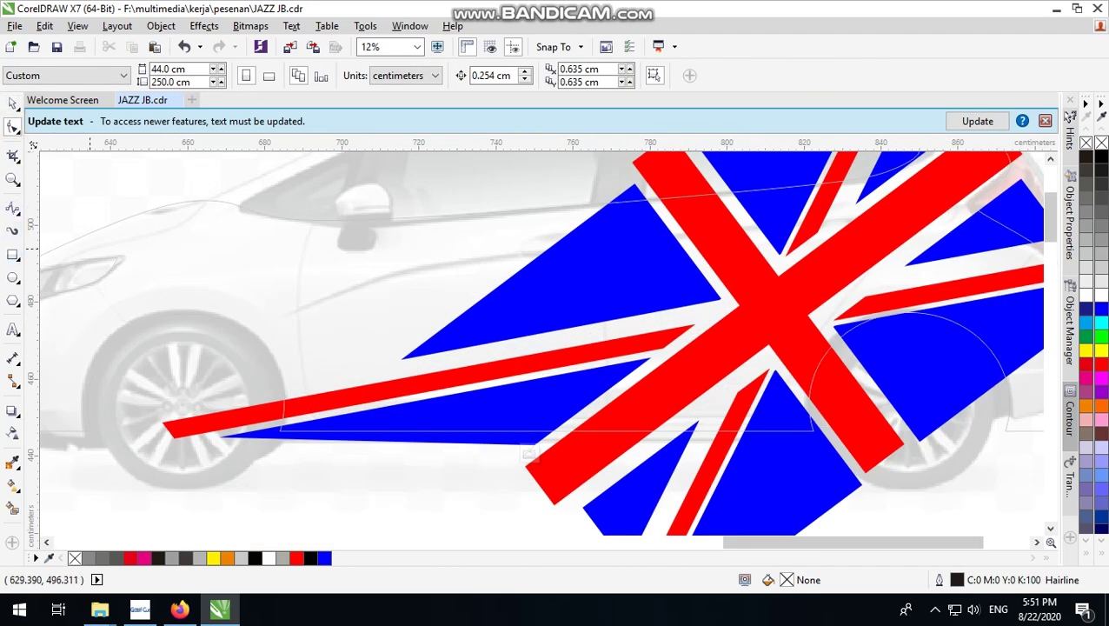
left_click(12, 254)
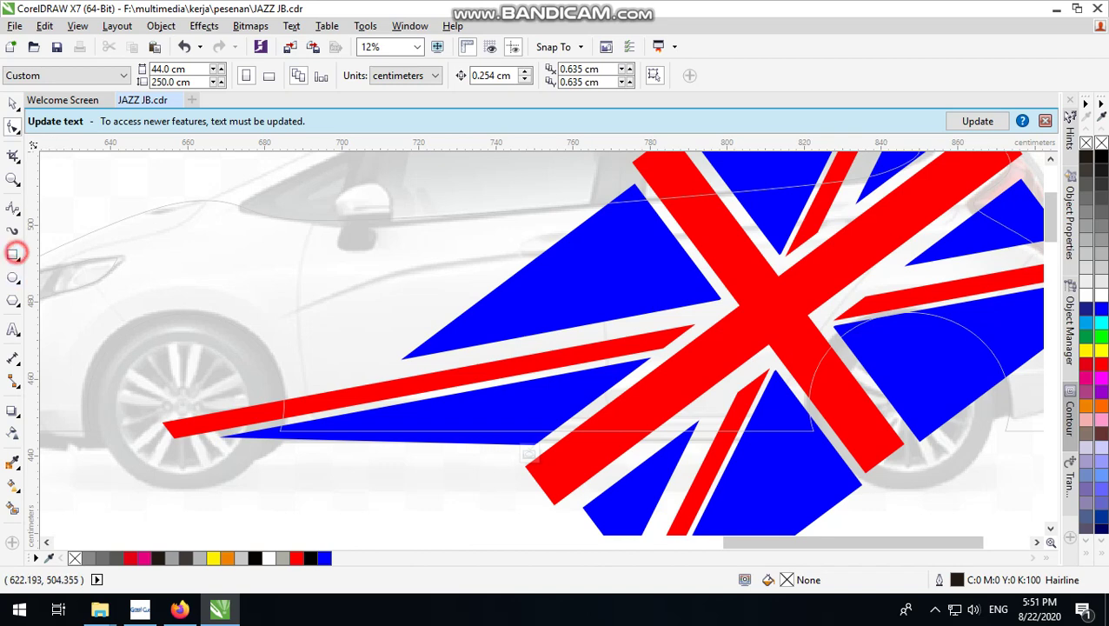
left_click_drag(113, 266, 395, 539)
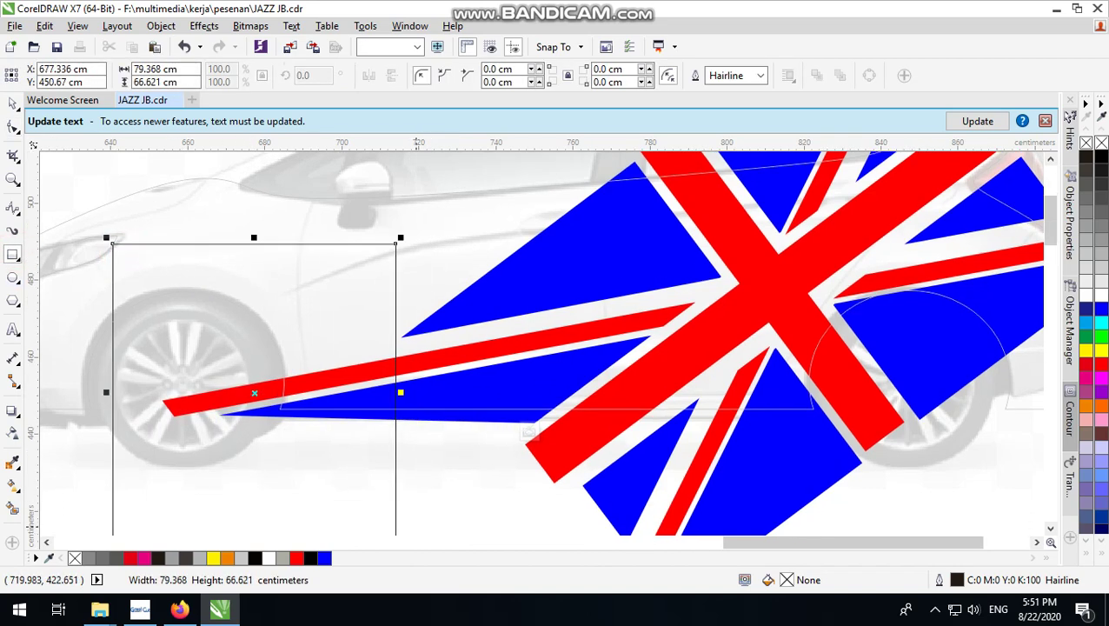
left_click(12, 102)
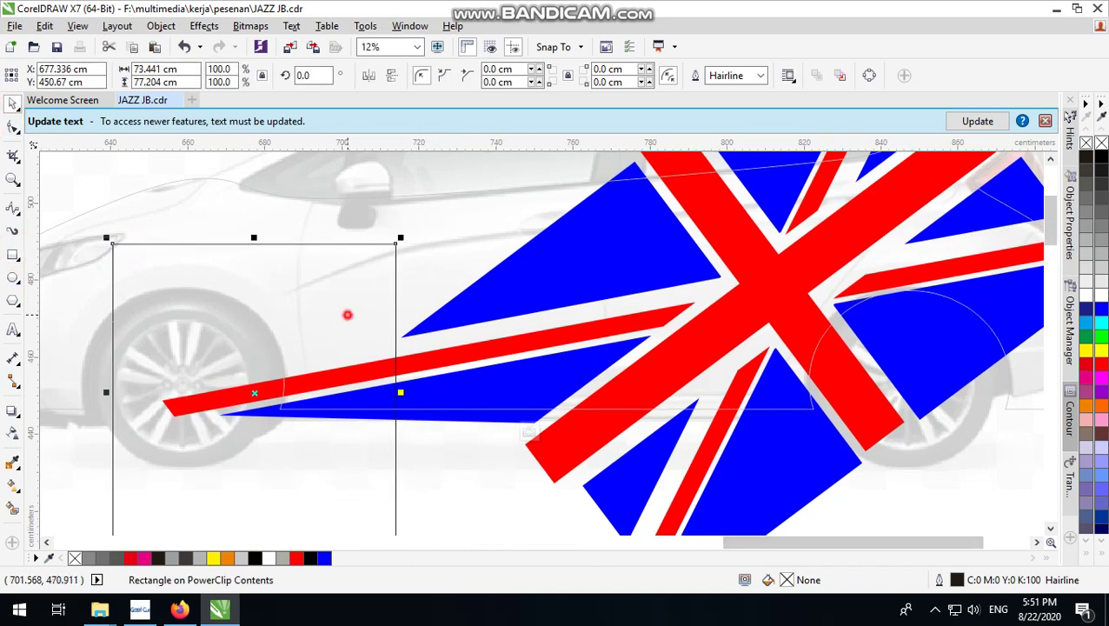
Rotate the rectangle to about 308 degrees, enlarge it, and align its edge with the upper-left blue piece's diagonal edge.
left_click(348, 315)
left_click_drag(400, 240, 551, 437)
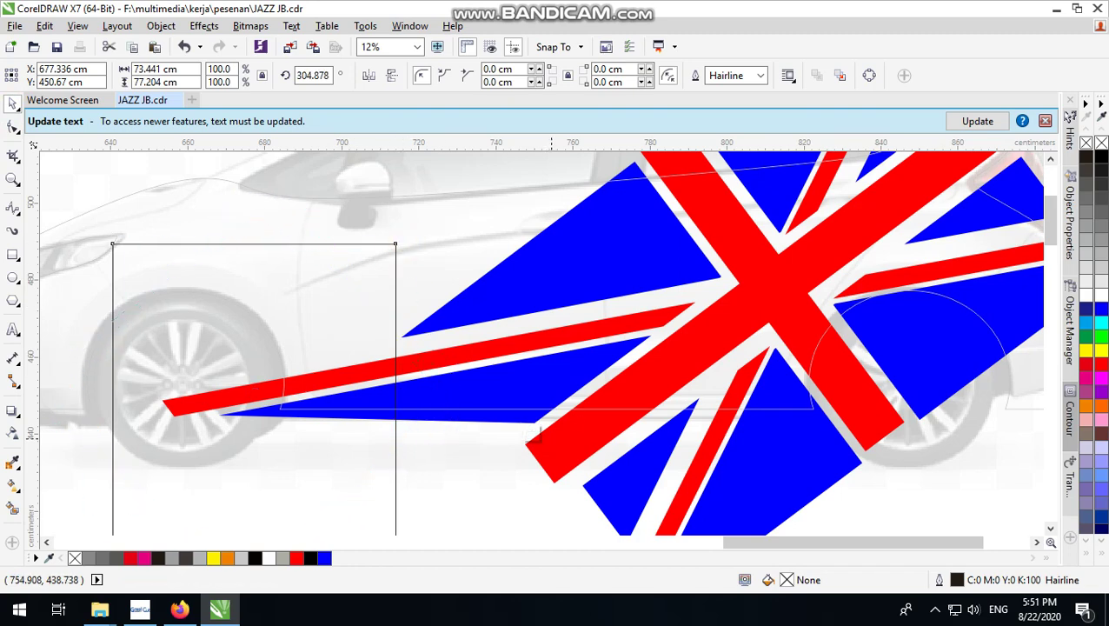
left_click_drag(368, 470, 311, 356)
left_click_drag(455, 482, 465, 466)
scroll(408, 340, "up", 1)
left_click_drag(357, 247, 358, 262)
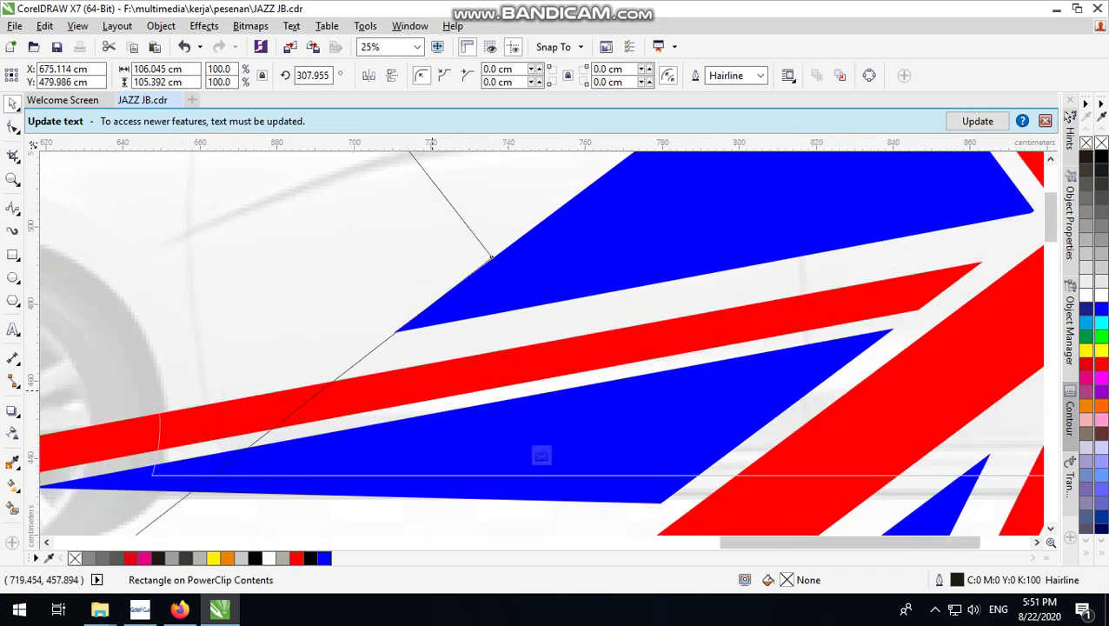
Trim the flag's forward tips with the rotated rectangle and finish editing the PowerClip.
scroll(432, 392, "down", 1)
left_click(456, 379, "shift")
left_click(474, 75)
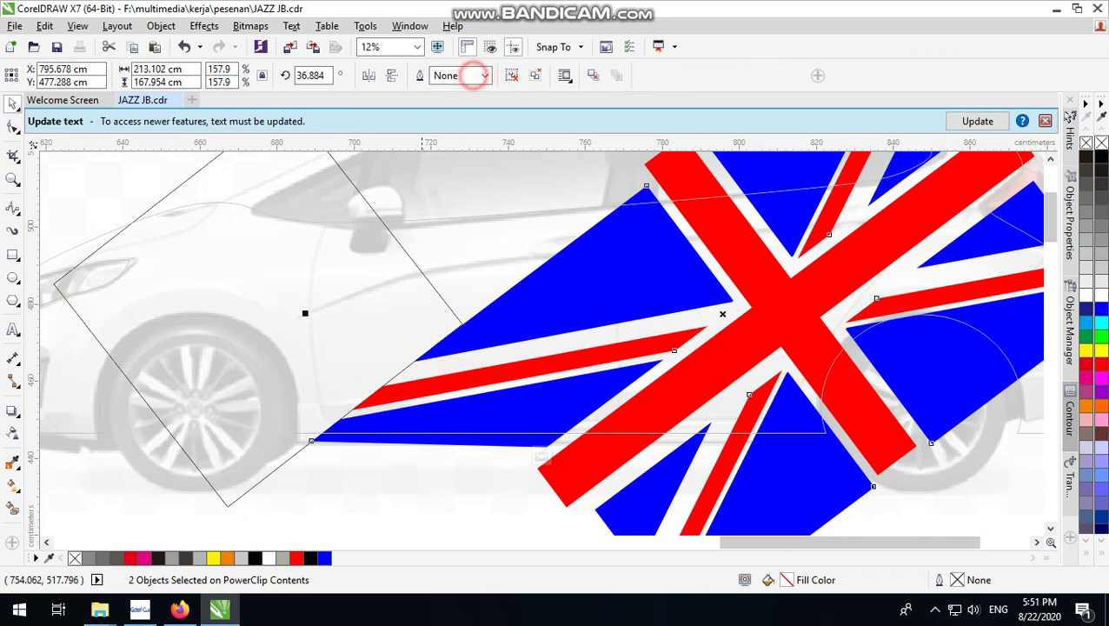
scroll(397, 446, "down", 1)
left_click(395, 491, "ctrl")
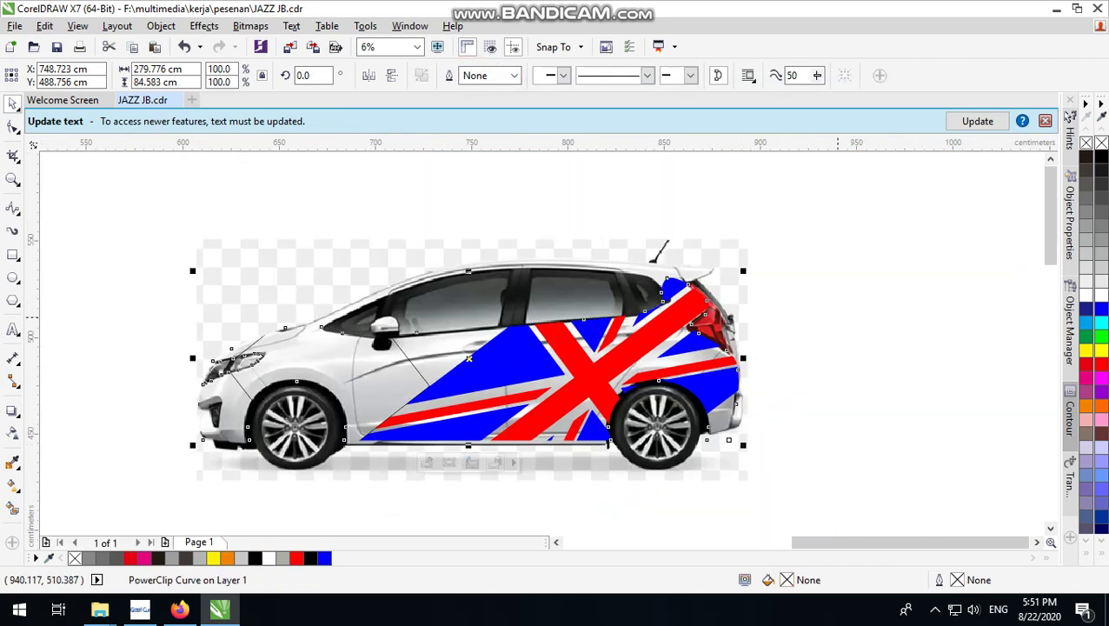
Reopen the PowerClip contents, then move and enlarge the rotated rectangle to about 321 × 319 cm so it spans the whole flag.
left_click(489, 390, "ctrl")
left_click(360, 356)
left_click_drag(360, 318, 388, 418)
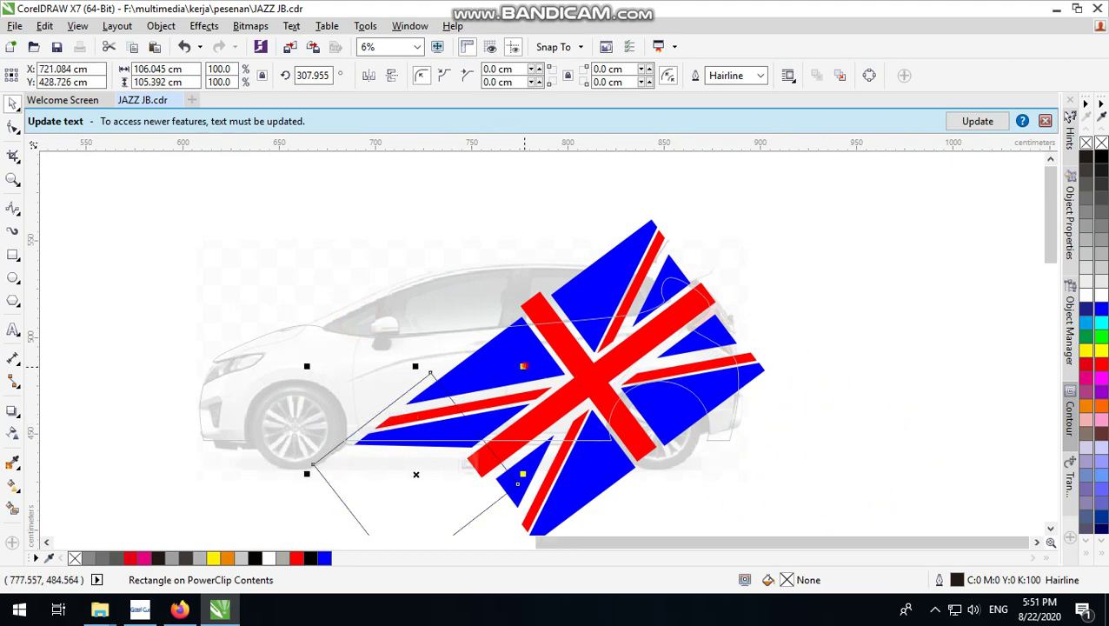
left_click_drag(524, 365, 928, 159)
left_click_drag(441, 283, 636, 304)
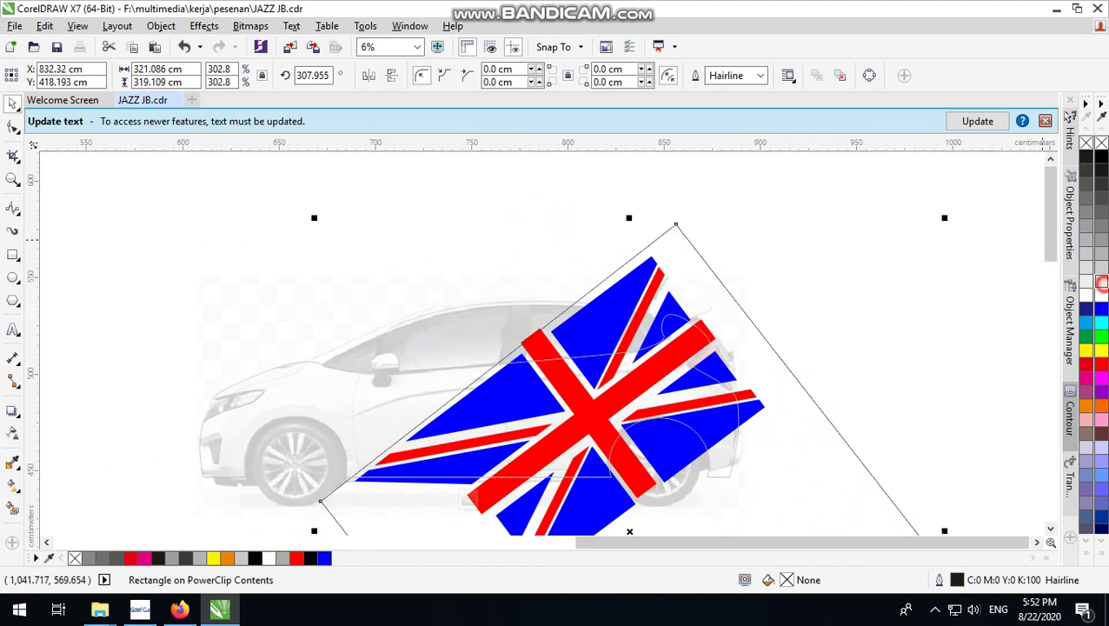
Fill the large rectangle behind the flag with 10% Black and finish editing the PowerClip.
left_click(1101, 283)
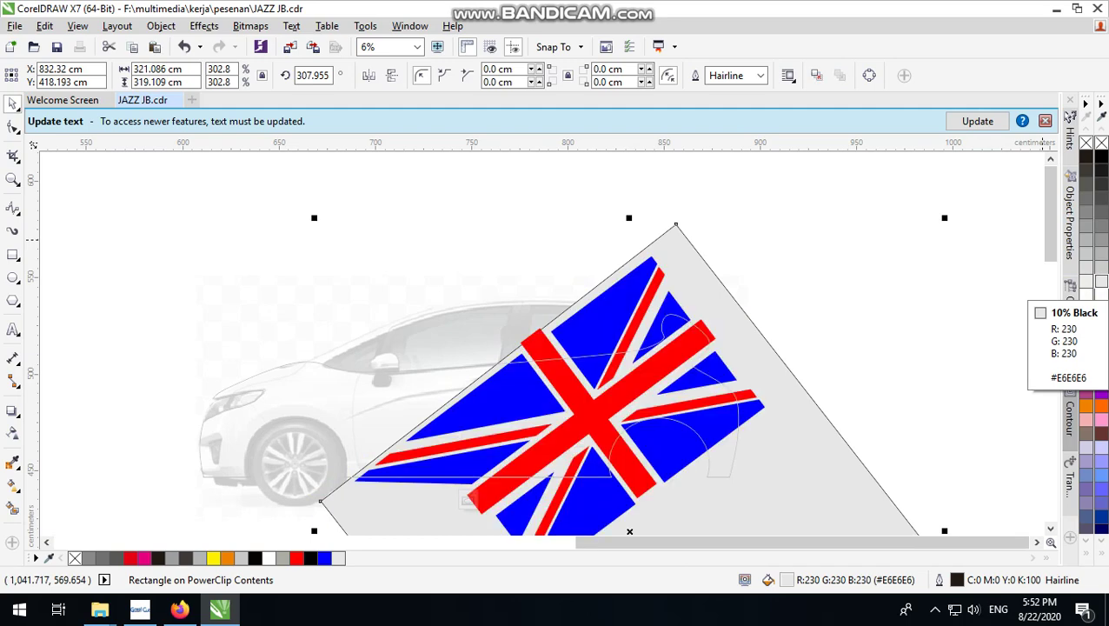
left_click(797, 200, "ctrl")
scroll(709, 322, "down", 2)
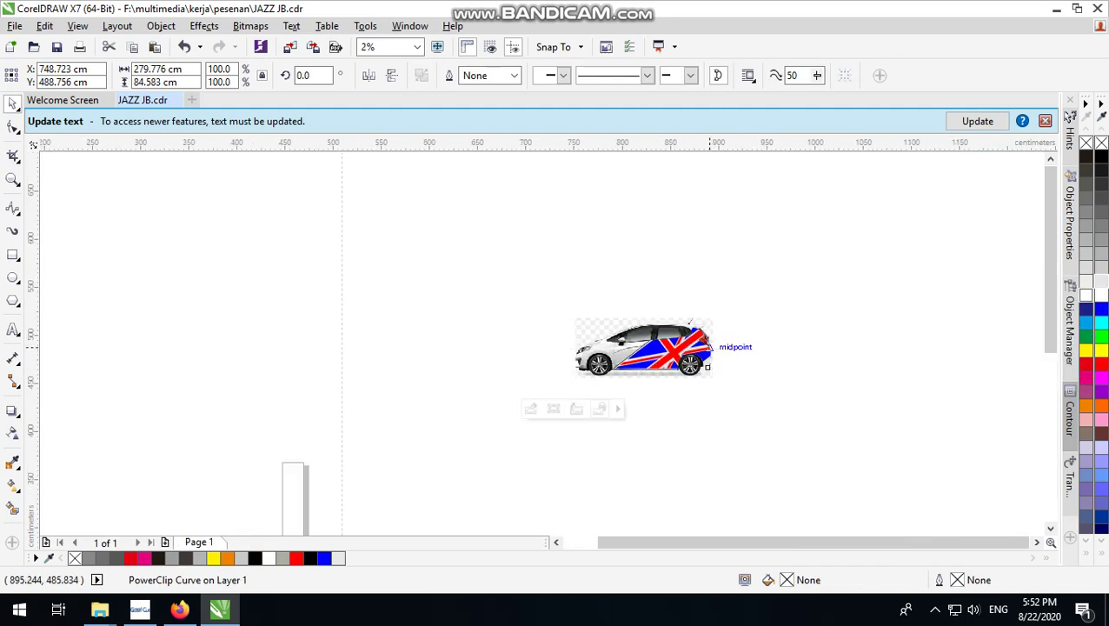
scroll(713, 348, "up", 2)
left_click(821, 336)
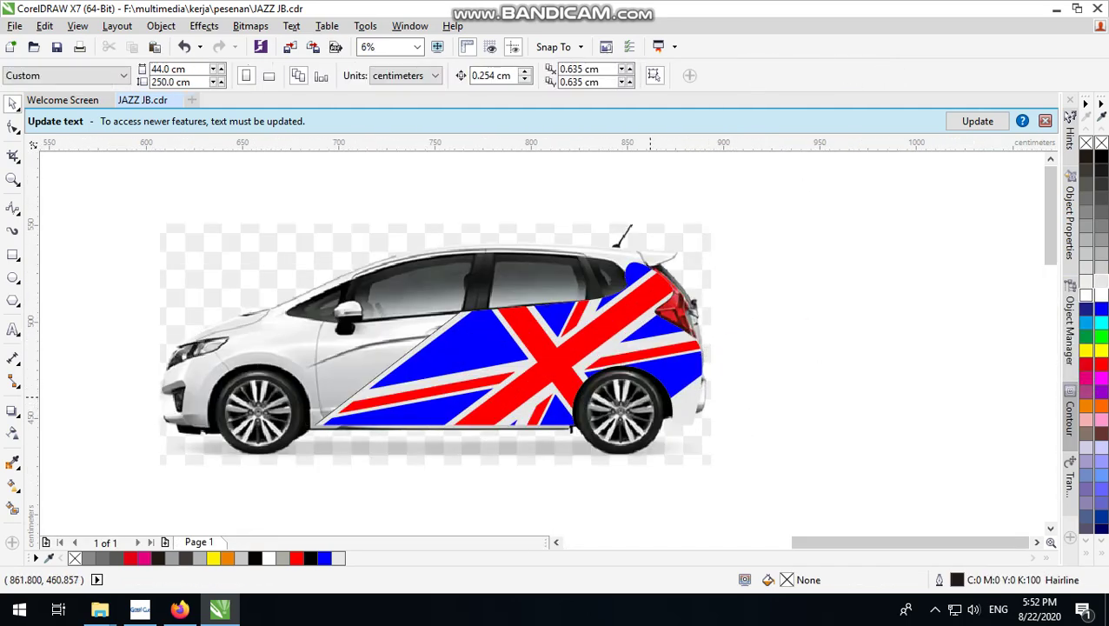
scroll(650, 397, "up", 1)
scroll(688, 392, "down", 1)
left_click(805, 321)
scroll(441, 377, "up", 1)
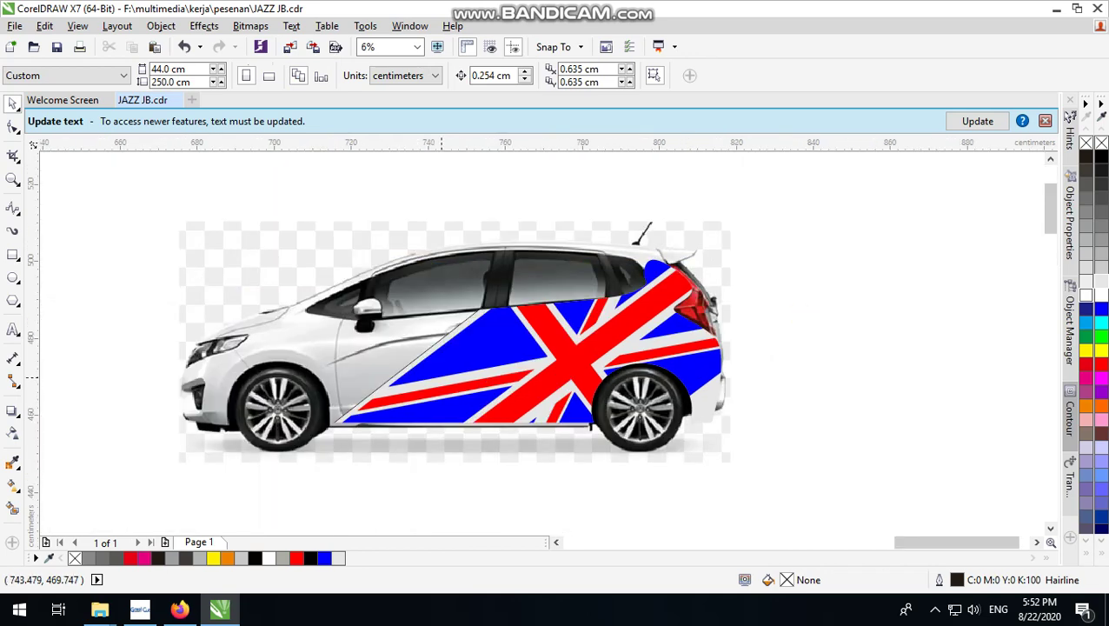
scroll(556, 416, "right", 1)
scroll(686, 413, "down", 1)
left_click(901, 299)
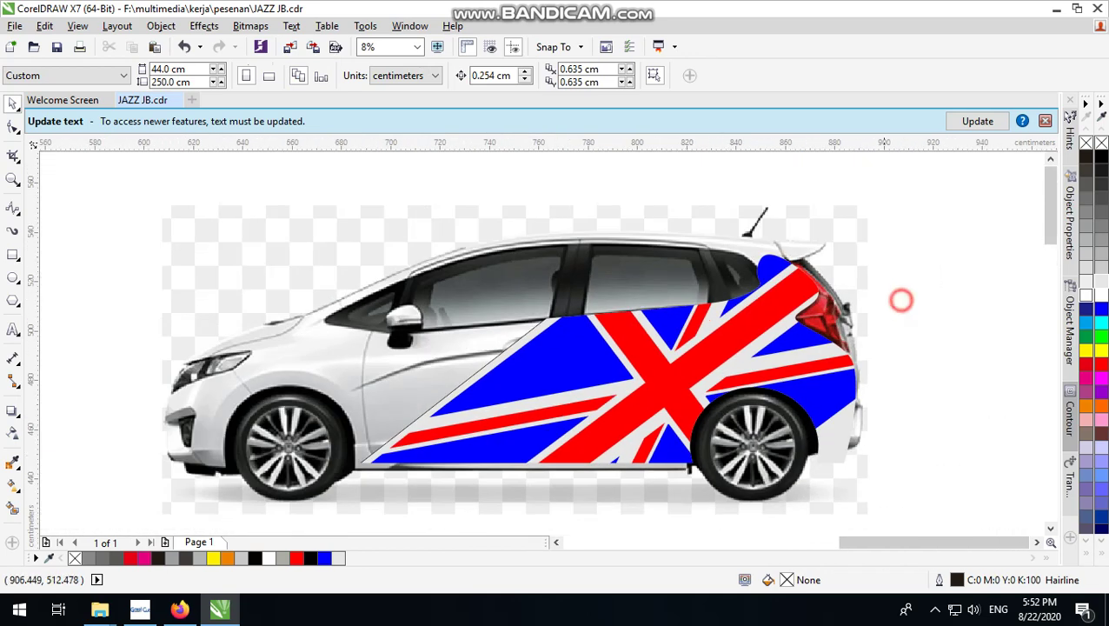
Reopen the PowerClip contents, remove the gray rectangle's outline, and finish editing.
scroll(569, 395, "up", 1)
left_click(607, 392)
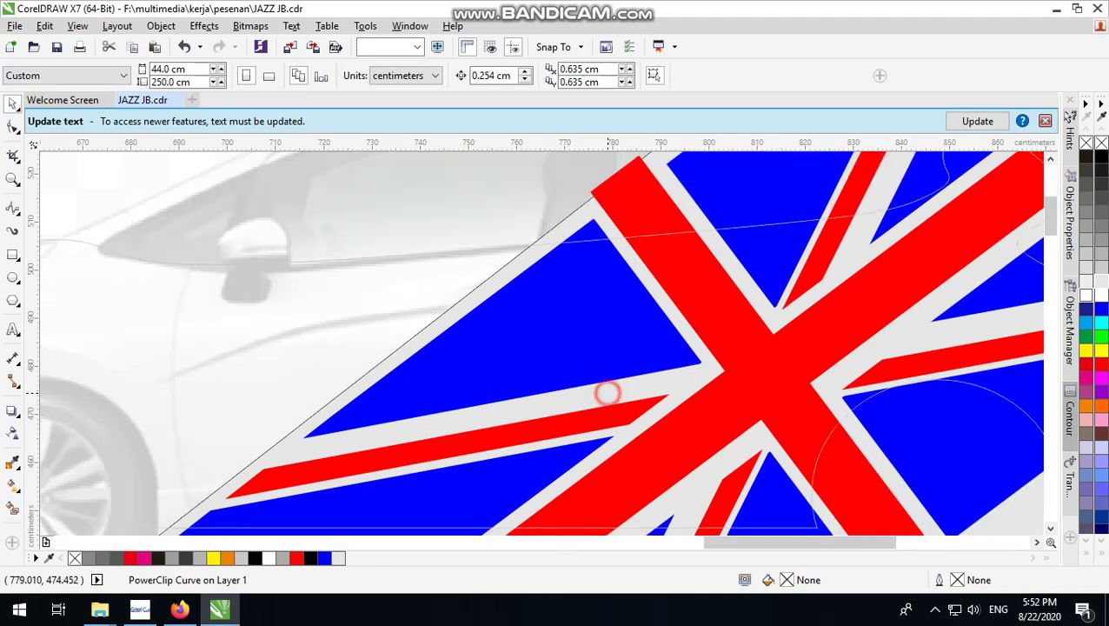
left_click(511, 266, "ctrl")
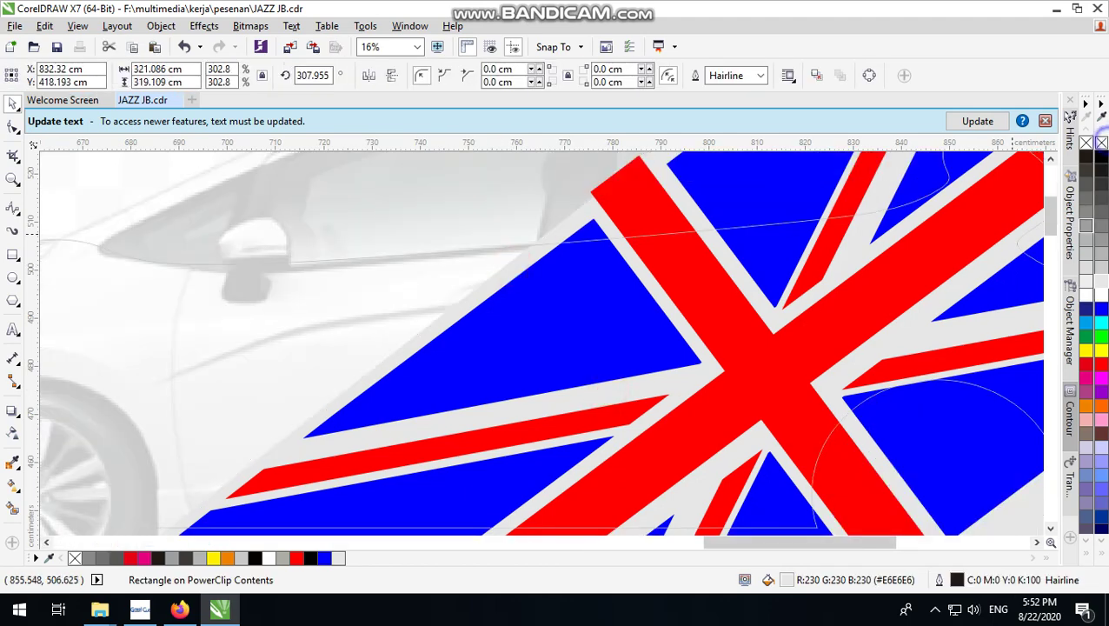
right_click(1102, 142)
scroll(645, 299, "down", 2)
left_click(883, 203, "ctrl")
scroll(753, 264, "up", 1)
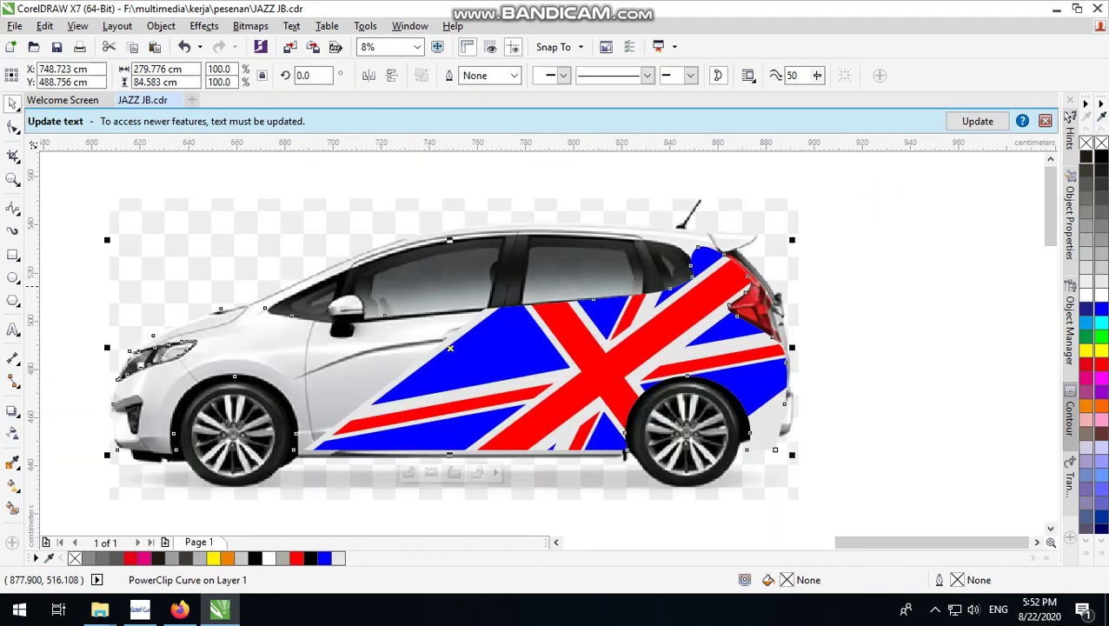
left_click(888, 237)
Reopen the PowerClip contents and shrink the flag group about its centre to about 177 × 140 cm.
left_click(711, 318, "ctrl")
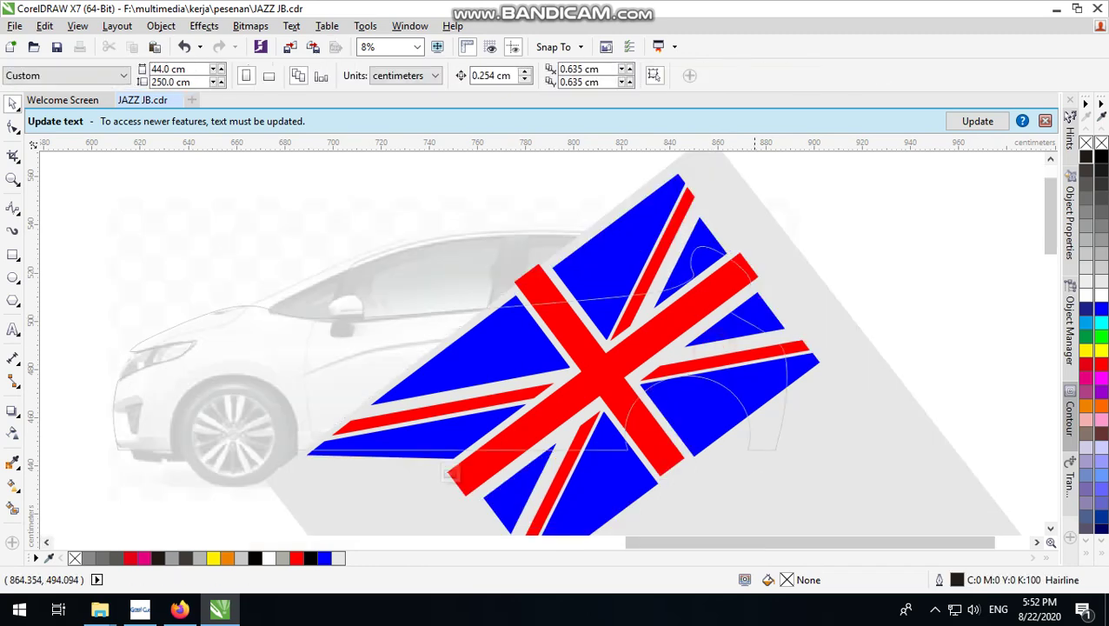
scroll(869, 251, "down", 1)
scroll(869, 250, "up", 1)
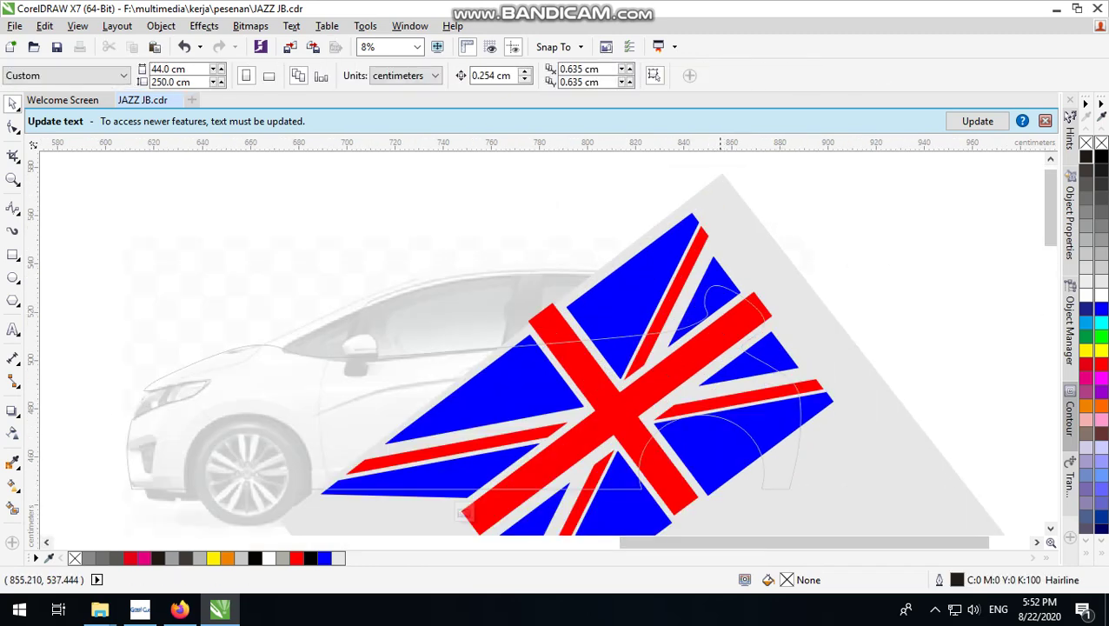
left_click(718, 245)
scroll(610, 278, "down", 1)
left_click_drag(647, 357, 412, 205)
left_click_drag(729, 237, 700, 251)
Try shifting and further resizing the shrunken flag group over the gray rectangle, and undo those changes.
left_click_drag(614, 284, 665, 305)
left_click_drag(661, 388, 637, 376)
key("ctrl+z")
key("ctrl+z")
key("ctrl+z")
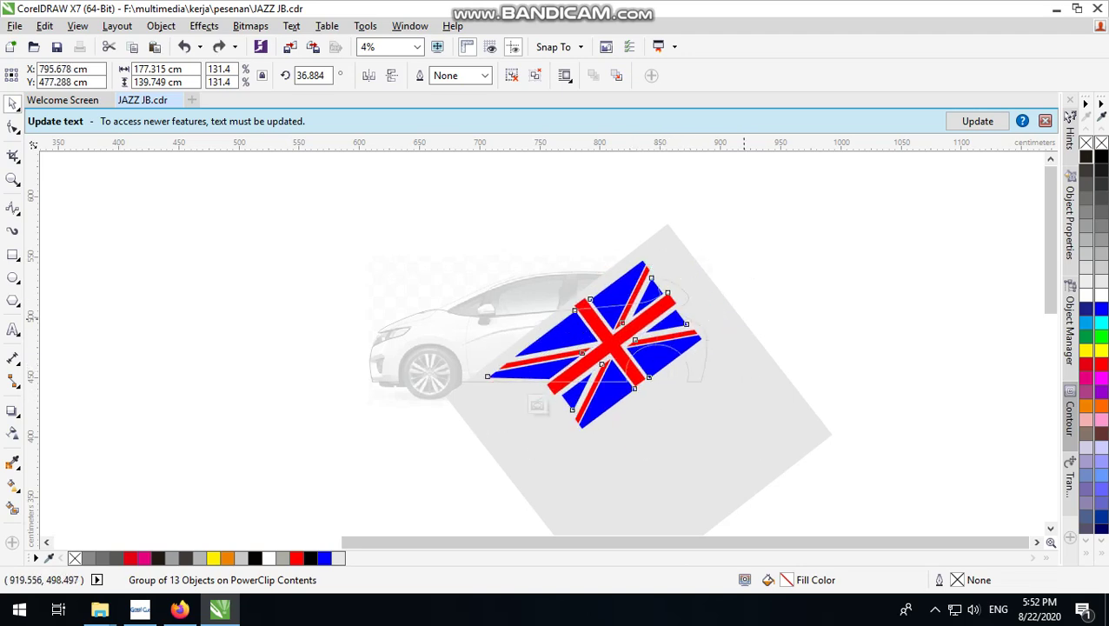
Finish editing the flag's PowerClip contents, deselect everything, and check the trimmed flag on the car's side.
left_click(825, 269)
left_click(860, 251, "ctrl")
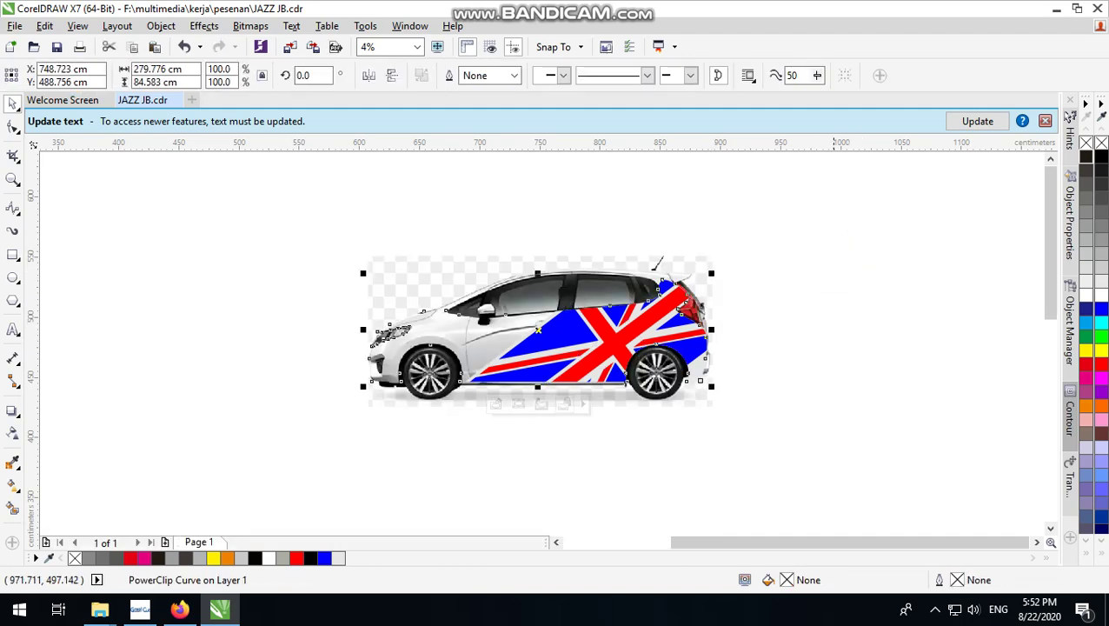
left_click(869, 306)
scroll(728, 386, "down", 1)
scroll(695, 374, "up", 2)
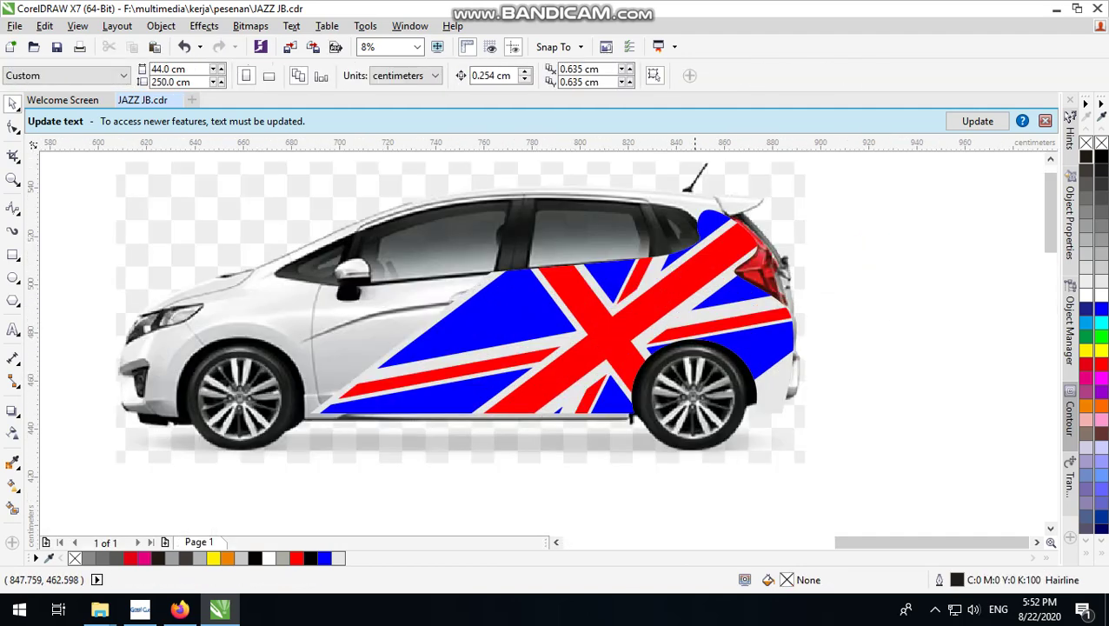
scroll(955, 305, "down", 1)
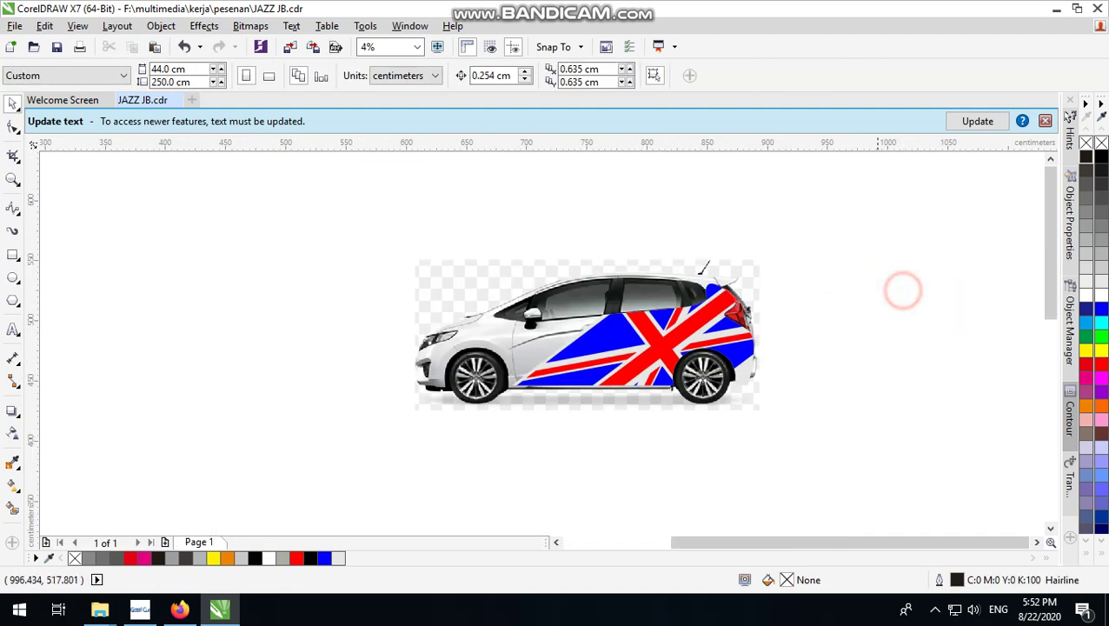
scroll(674, 347, "up", 2)
scroll(672, 349, "down", 2)
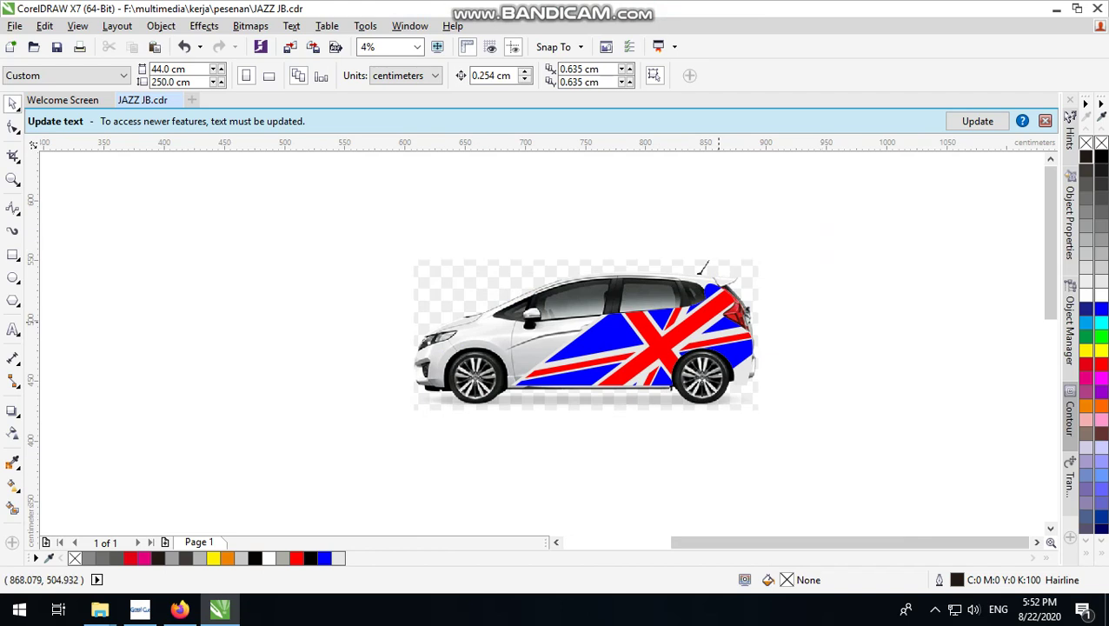
scroll(691, 344, "up", 1)
left_click(637, 338)
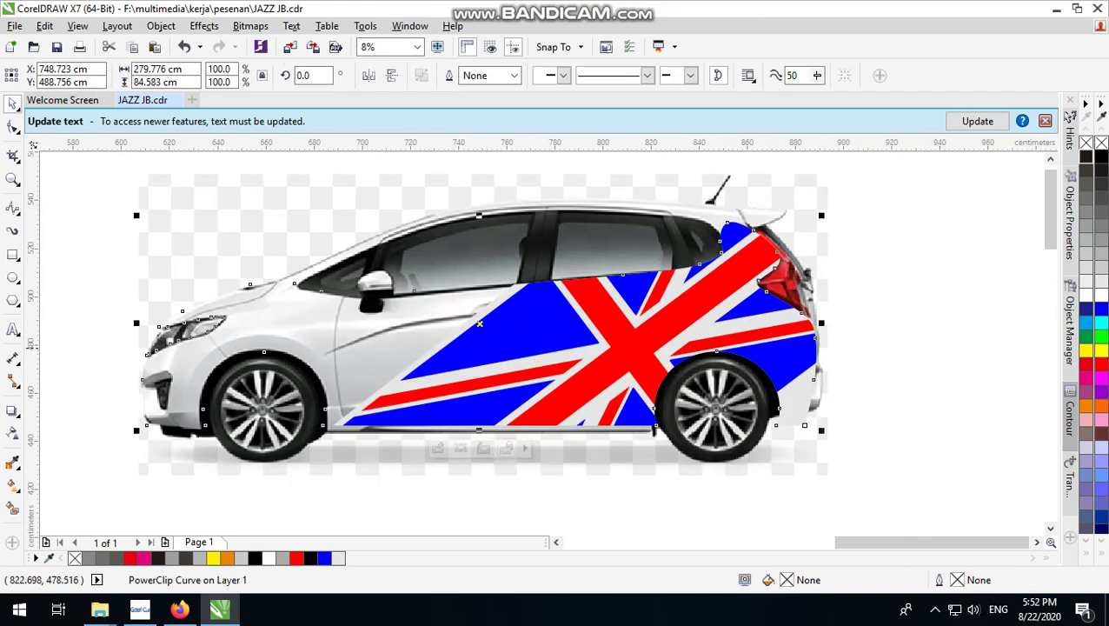
double_click(658, 348)
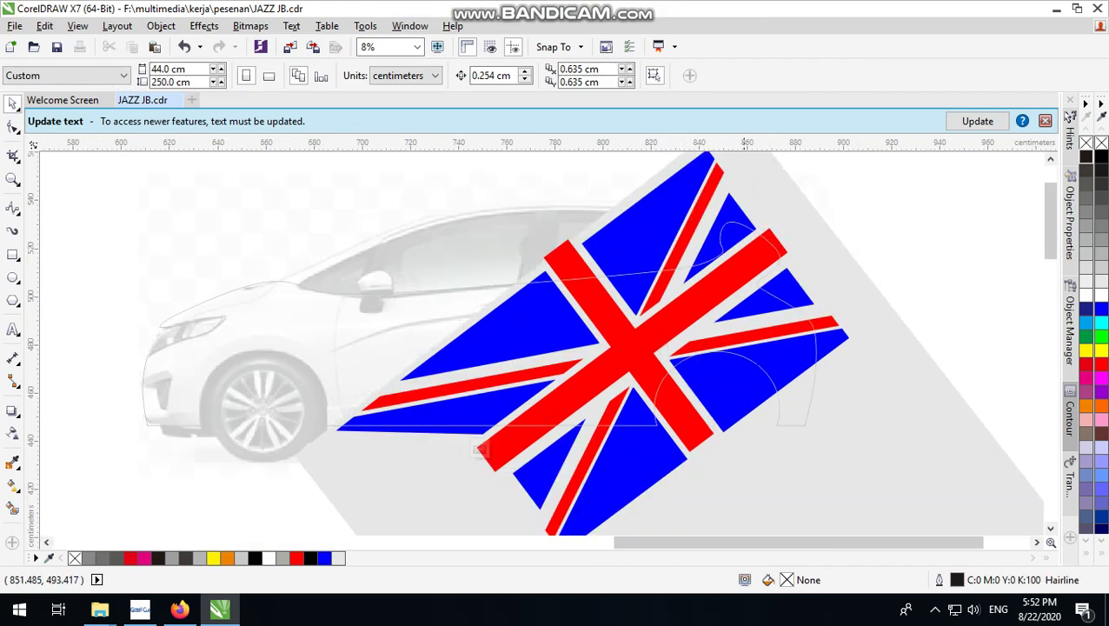
left_click(951, 230)
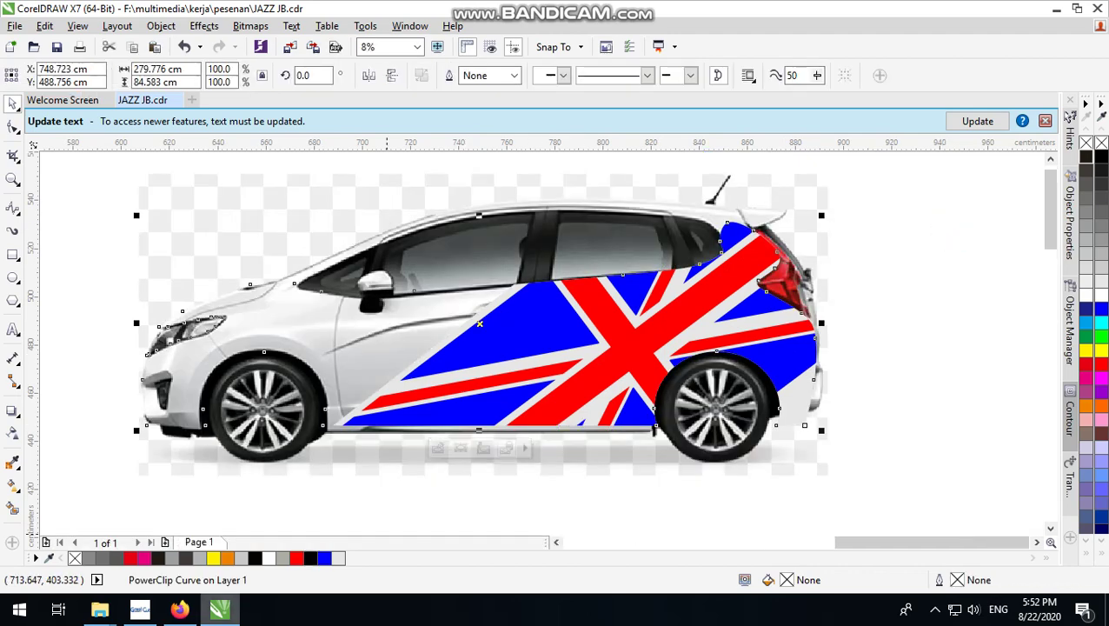
Switch to Firefox, return from the flag image to the BENDERA INGGRIS image results, and go back to CorelDRAW.
left_click(179, 608)
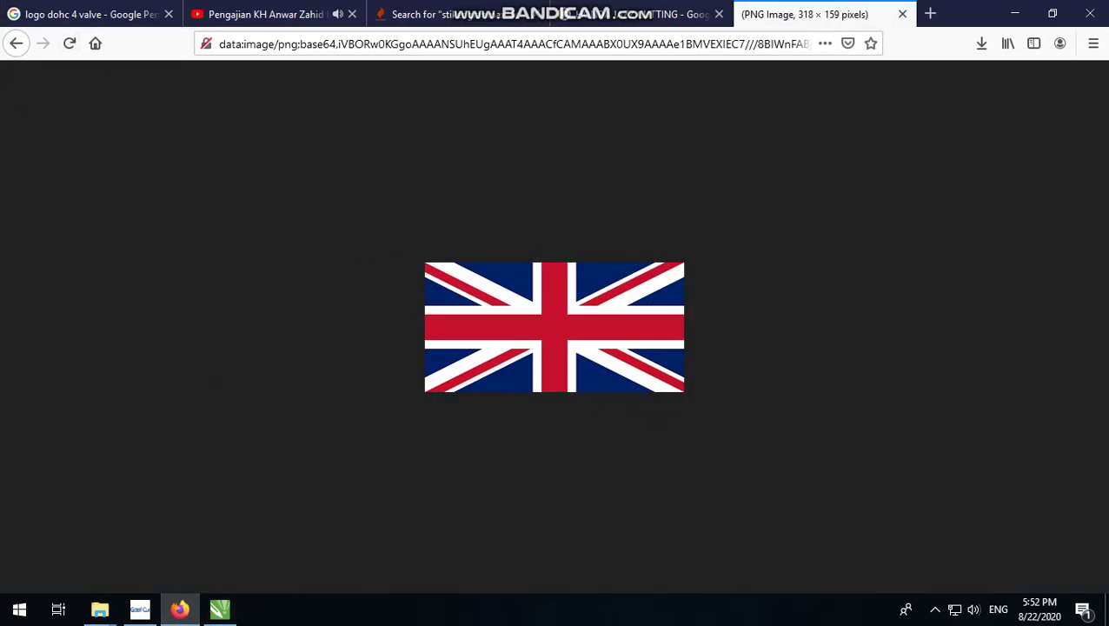
left_click(16, 43)
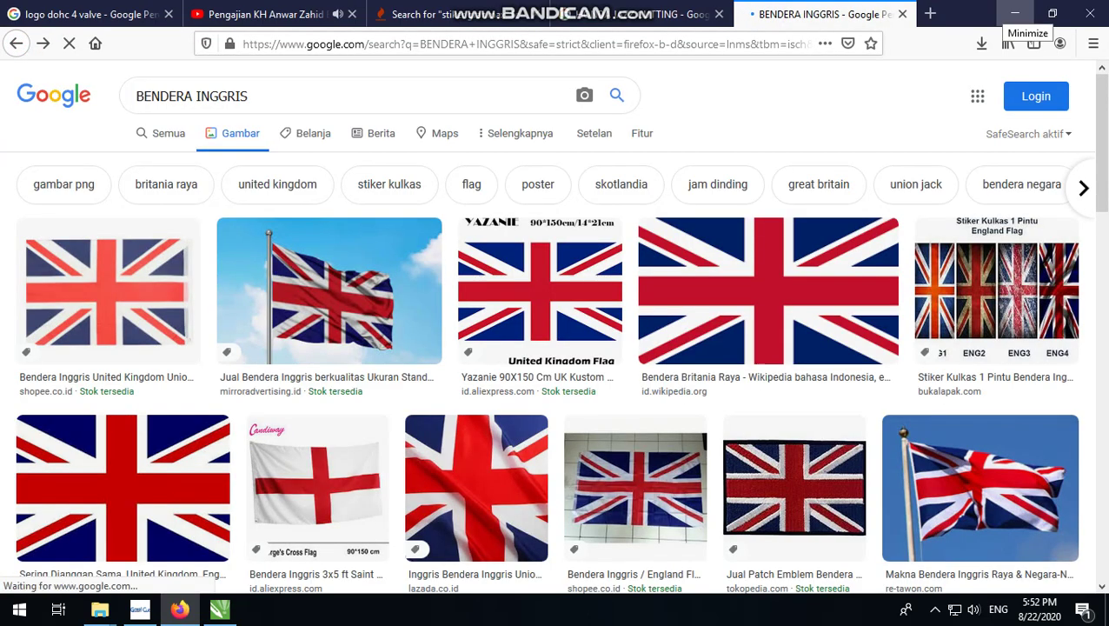
left_click(1014, 13)
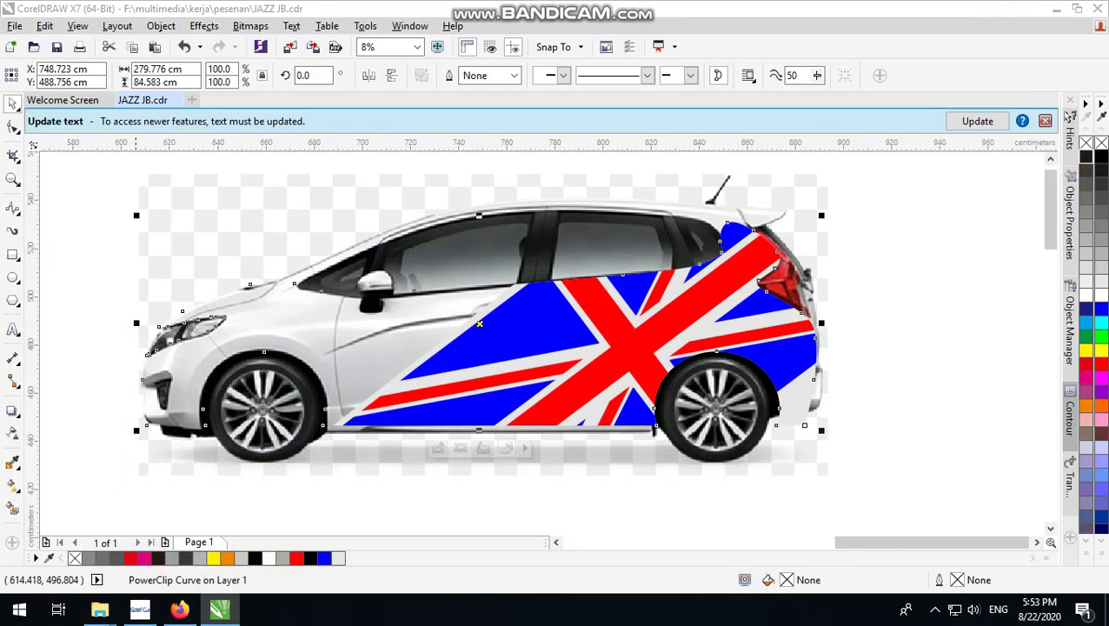
Activate the Text tool and place a text insertion point in the empty area below the car.
left_click(12, 329)
scroll(537, 232, "down", 1)
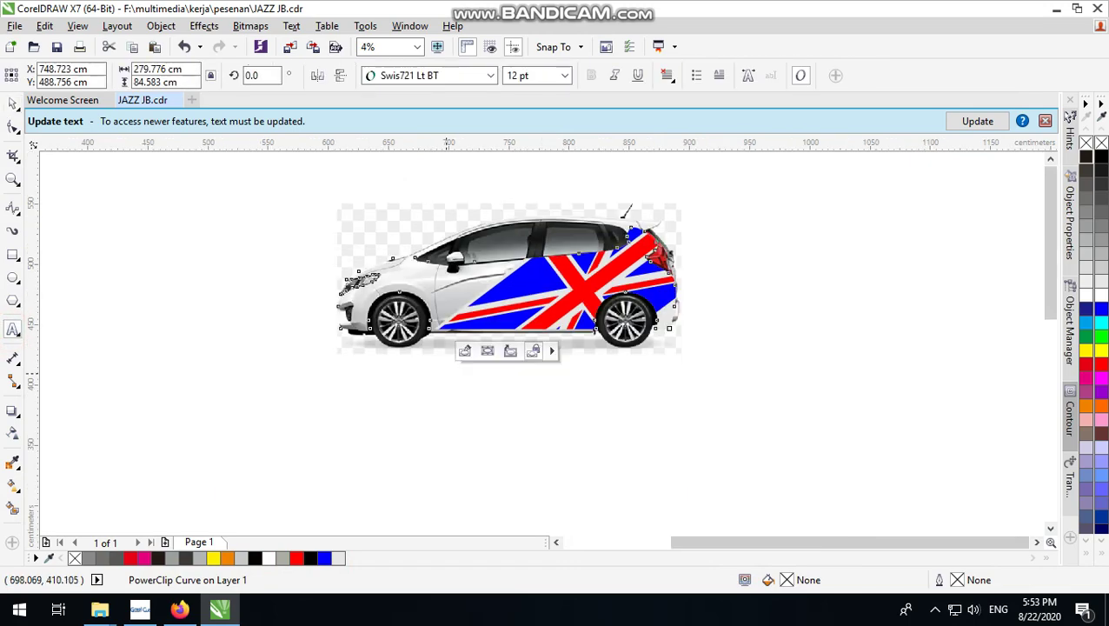
left_click(441, 401)
scroll(441, 401, "up", 3)
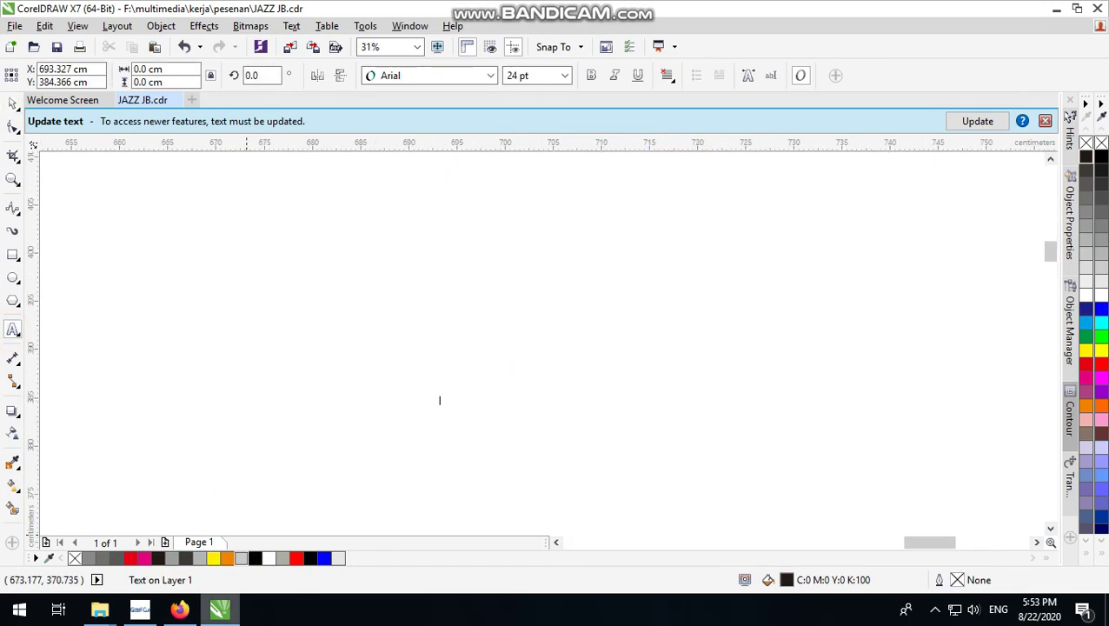
Search Google Images in Firefox for "bendera england" and return to CorelDRAW.
left_click(179, 609)
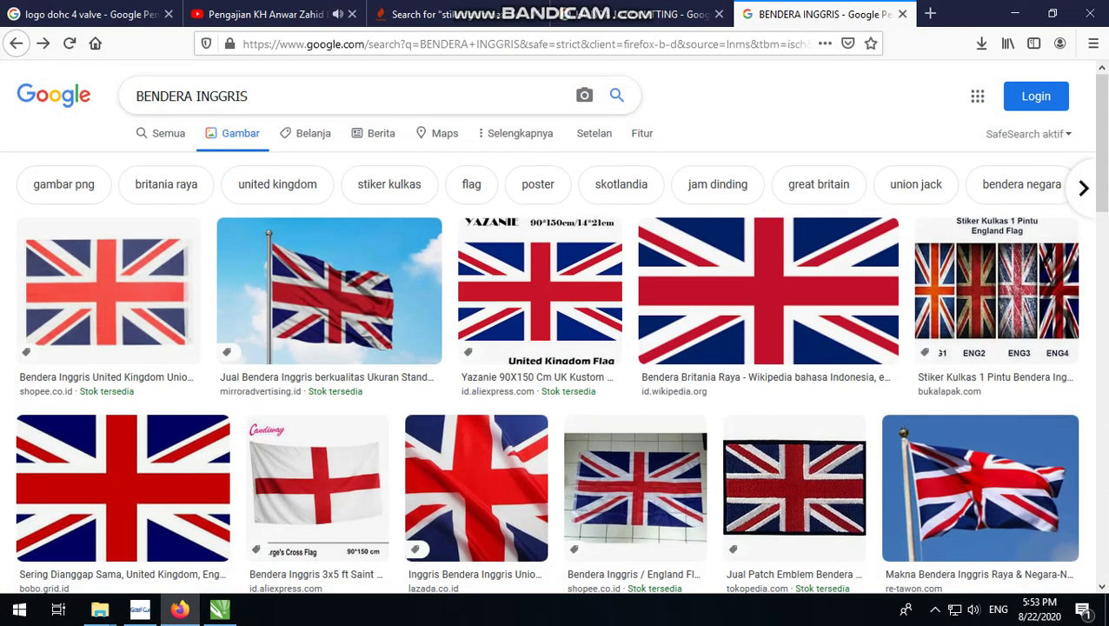
double_click(193, 96)
type("EN")
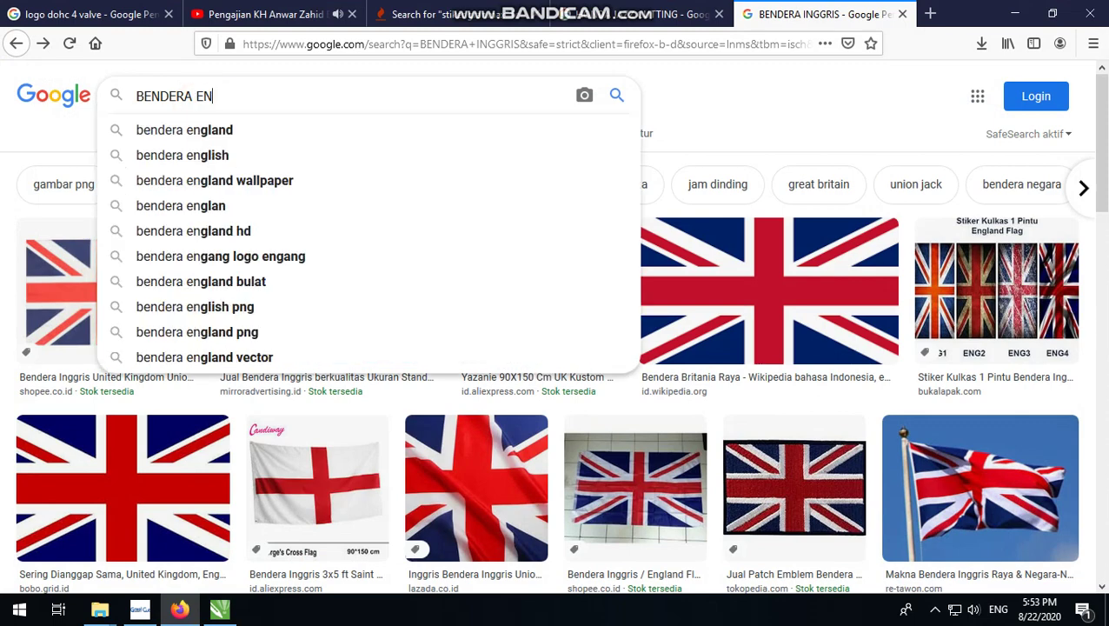
type("G")
left_click(265, 131)
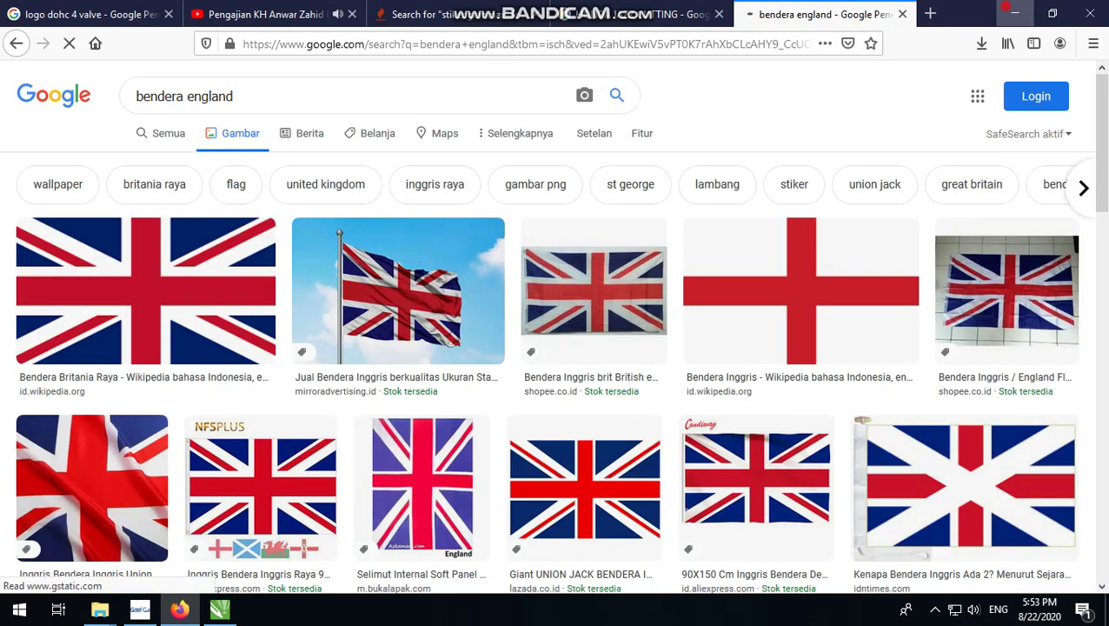
left_click(1006, 8)
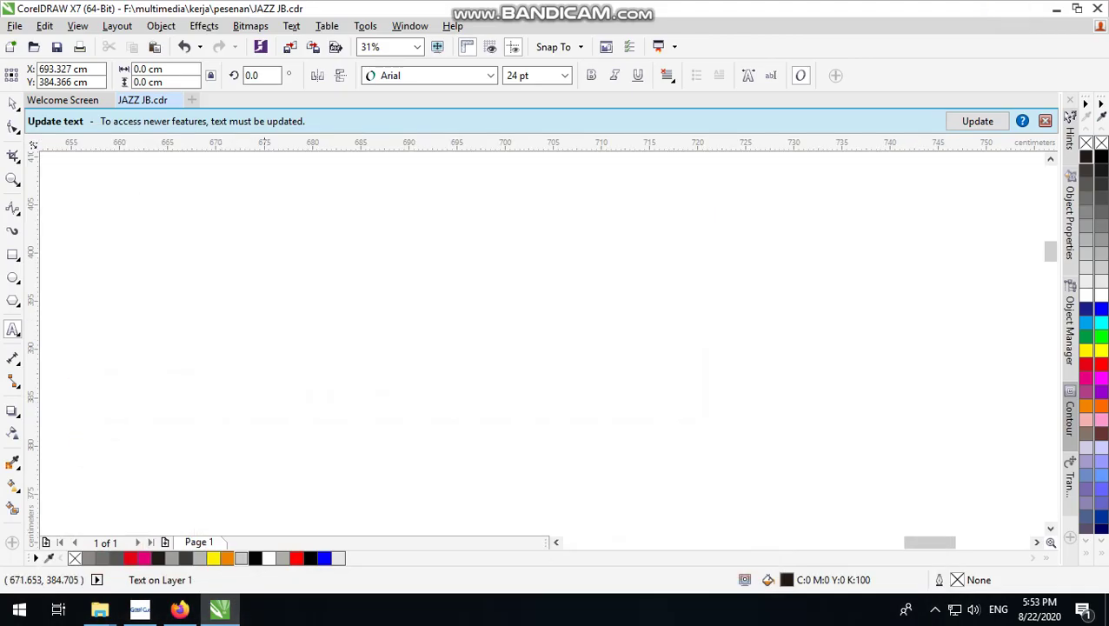
Add the artistic text ENGLAND in the empty area just below the car.
scroll(513, 375, "down", 2)
left_click(519, 344)
scroll(525, 340, "up", 3)
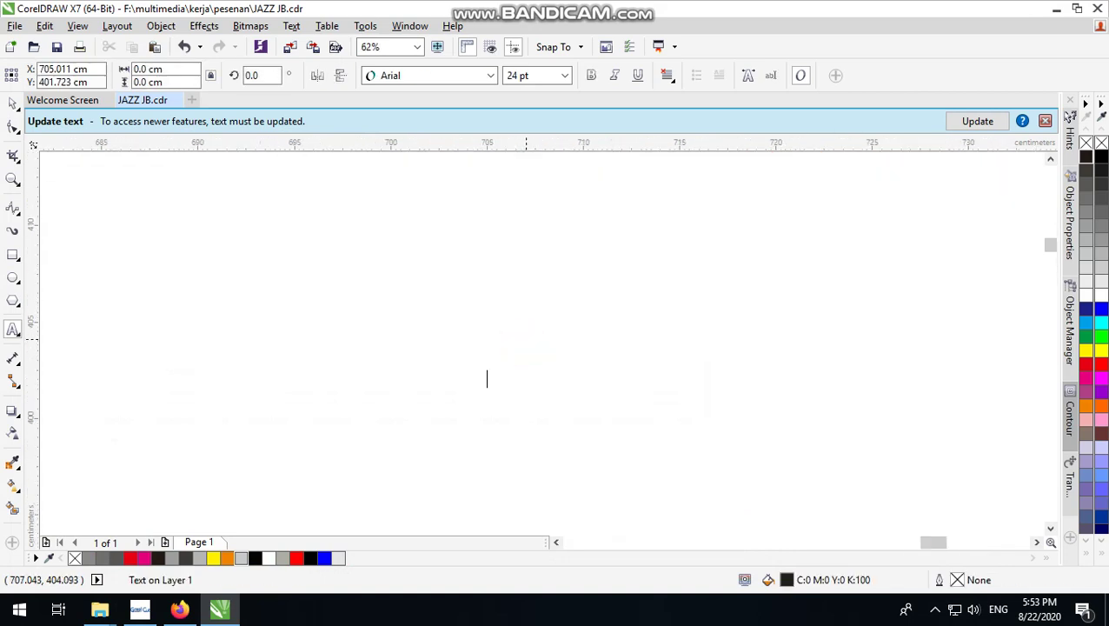
type("ENGLAN")
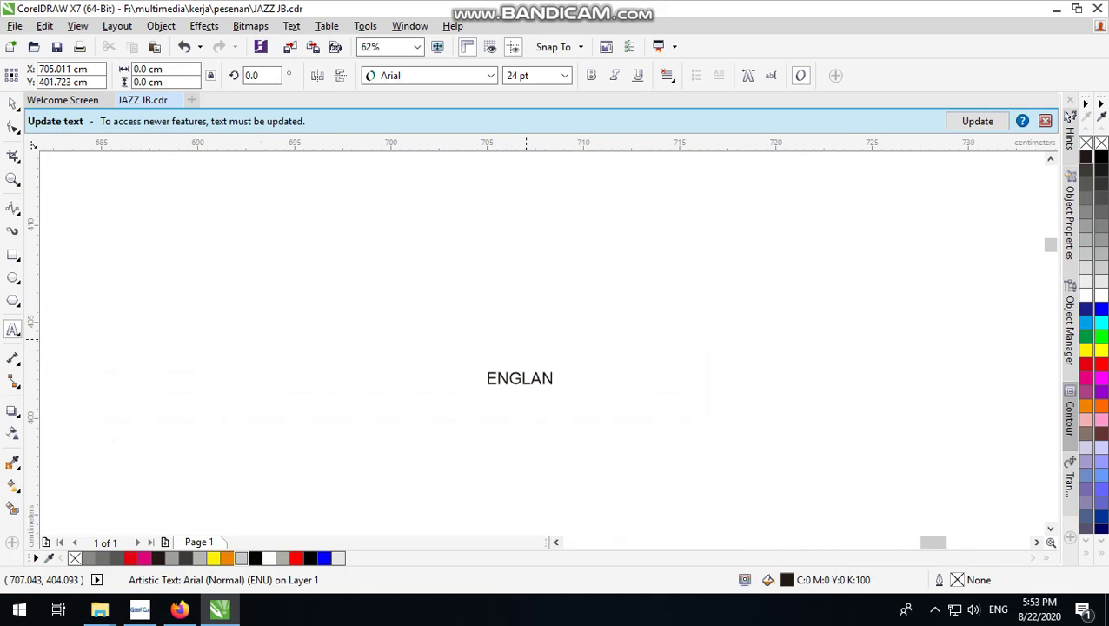
type("D")
key("ctrl+space")
Move the ENGLAND text onto the car's doors and scale it to about 81 × 13 cm.
scroll(553, 474, "down", 2)
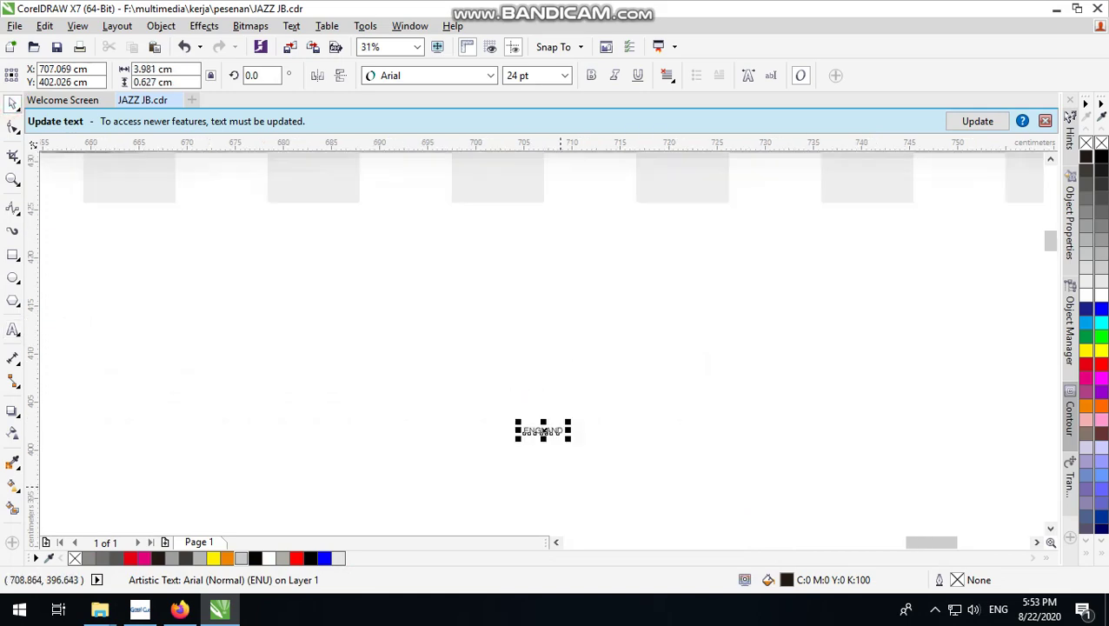
scroll(550, 452, "down", 2)
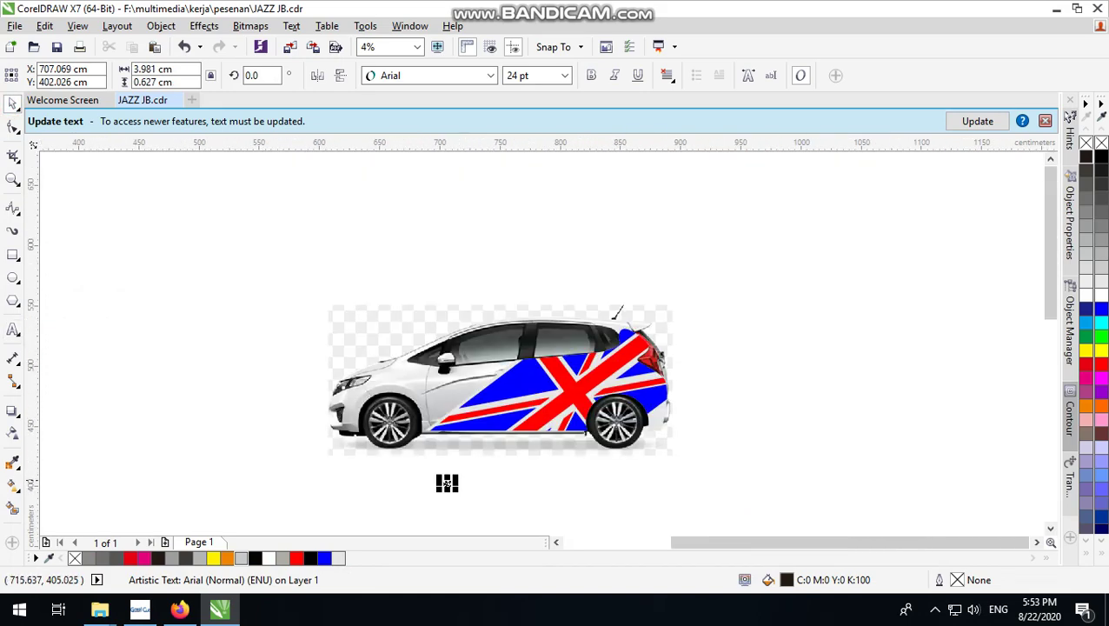
left_click_drag(456, 477, 607, 457)
scroll(532, 462, "up", 1)
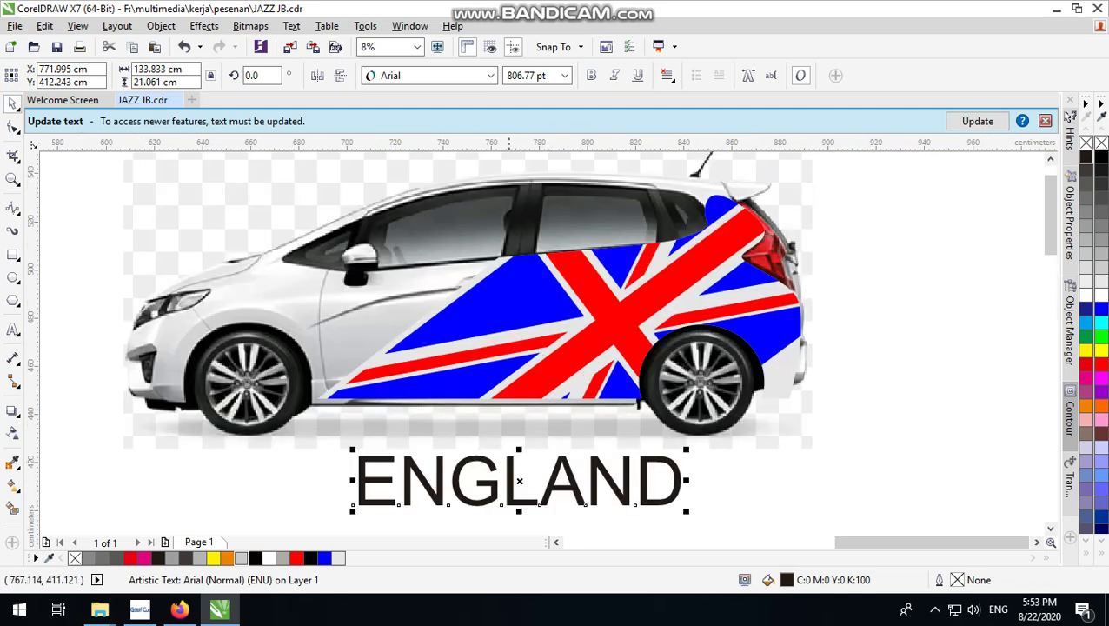
left_click_drag(519, 480, 502, 328)
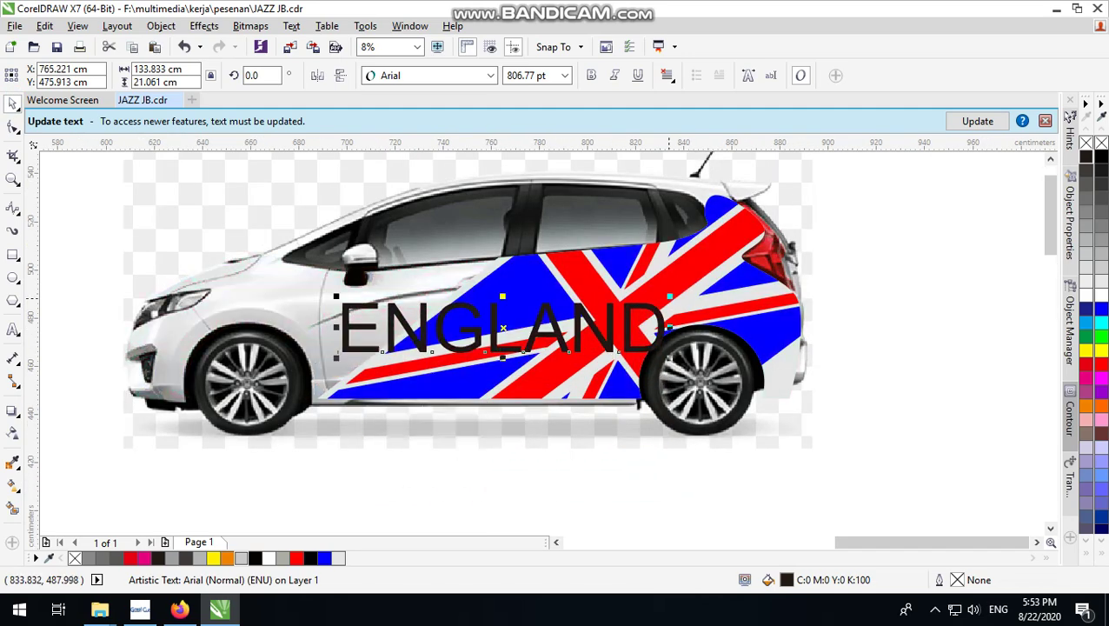
left_click_drag(668, 298, 539, 315)
Fill the ENGLAND text with yellow and set its font to ARMY RUST.
scroll(417, 342, "up", 1)
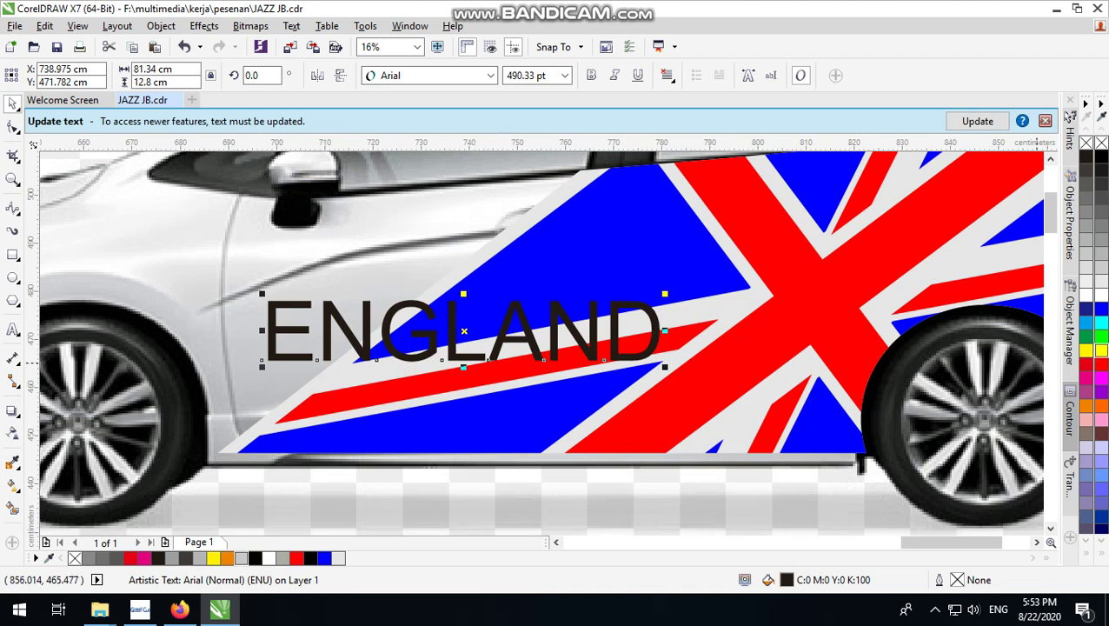
left_click(1098, 351)
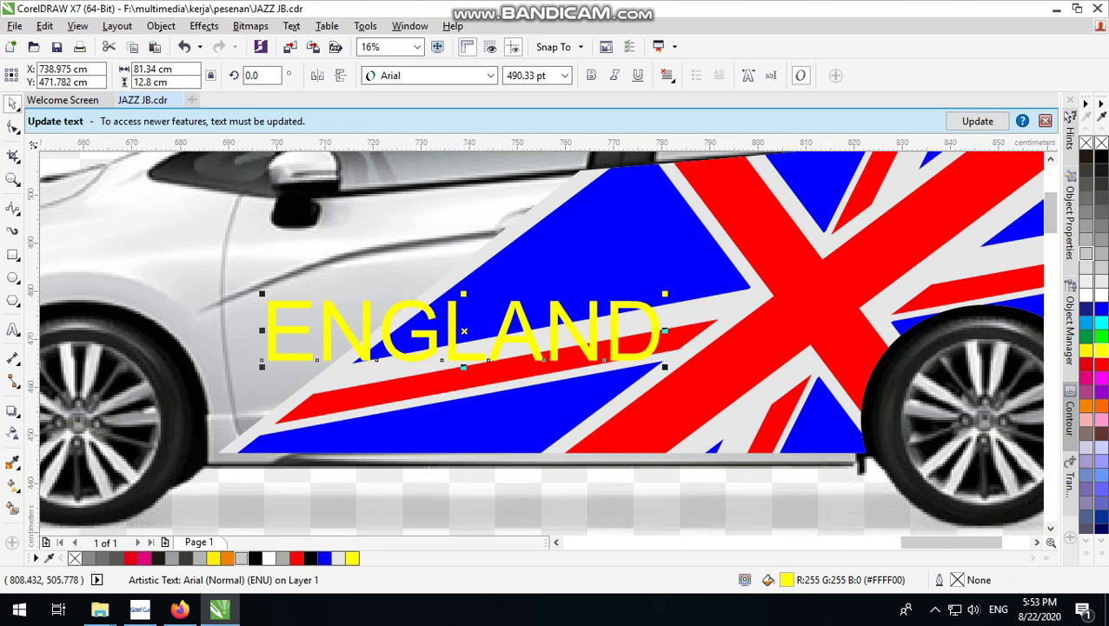
left_click(435, 74)
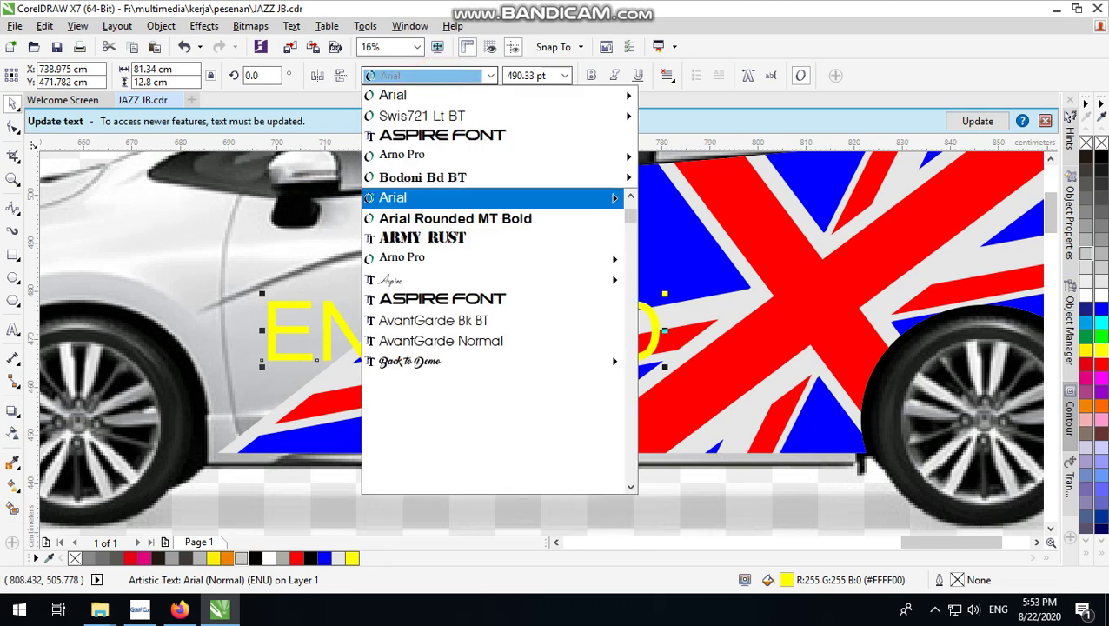
left_click(495, 237)
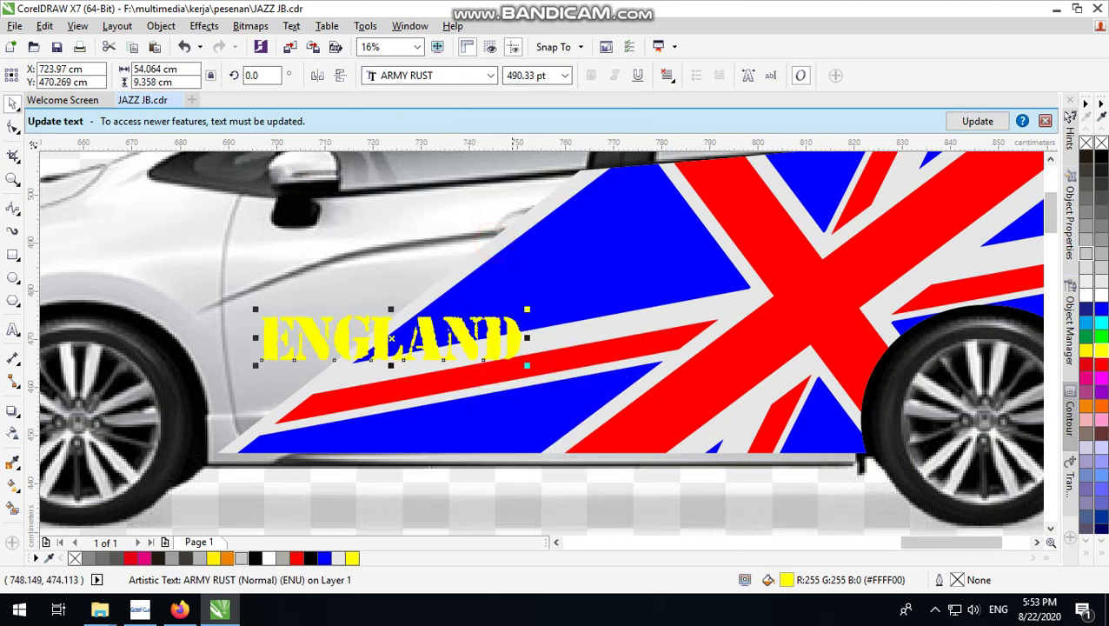
Enlarge the ENGLAND text to about 107 × 18.5 cm and shift it slightly towards the car's front and roof.
left_click_drag(527, 310, 783, 264)
scroll(517, 350, "down", 1)
scroll(517, 350, "down", 1)
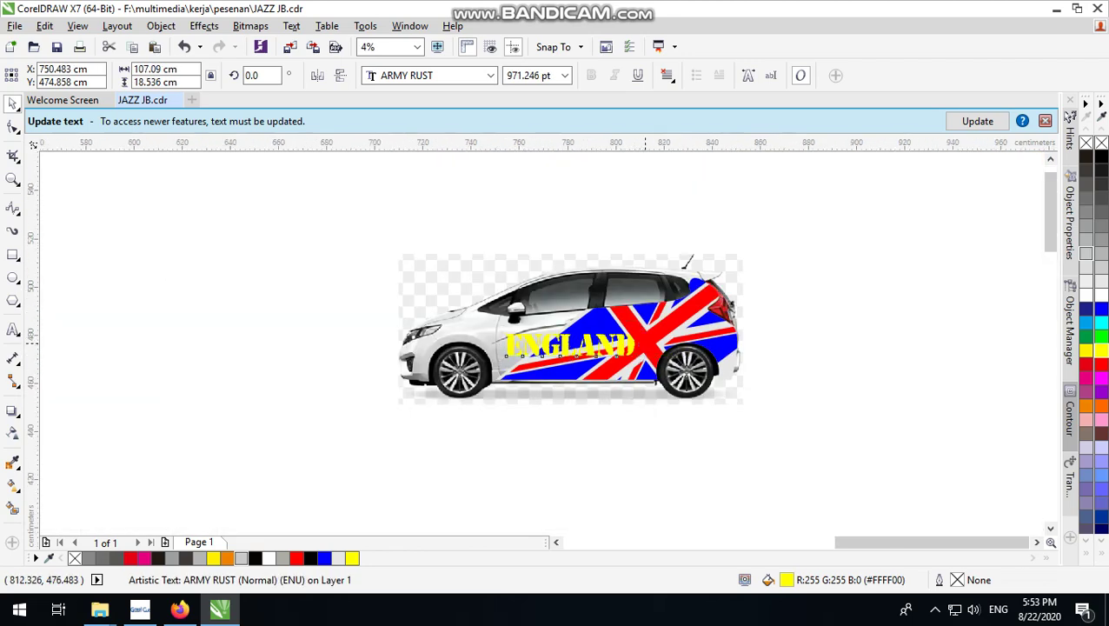
scroll(582, 350, "up", 1)
left_click_drag(570, 351, 564, 348)
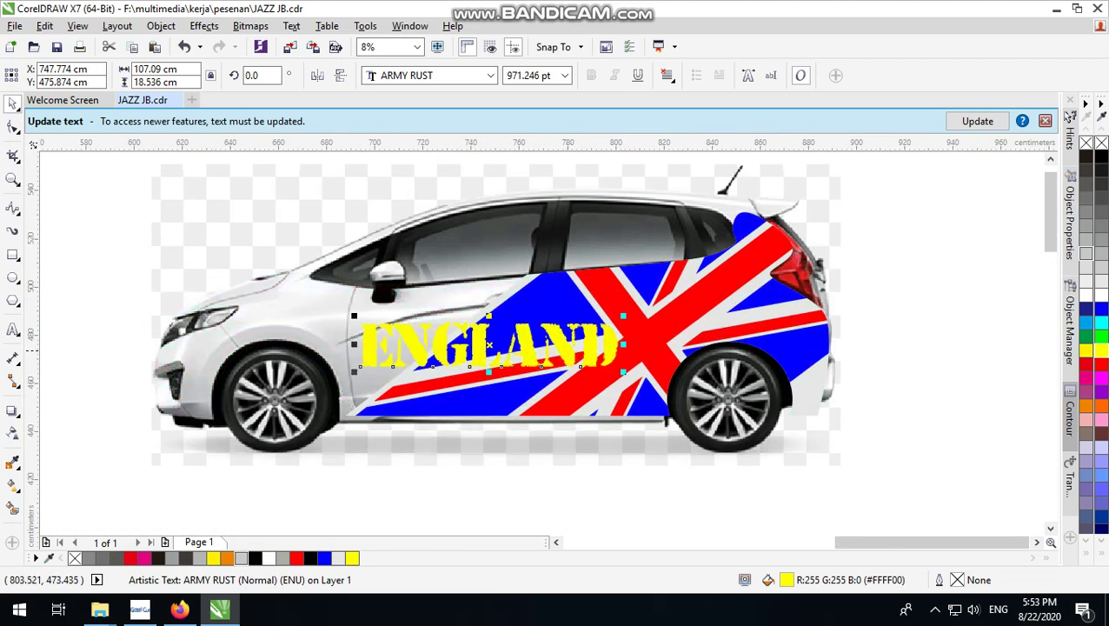
Apply a one-step outside contour of 0.254 cm to the ENGLAND text and set its fill to black.
left_click(1069, 412)
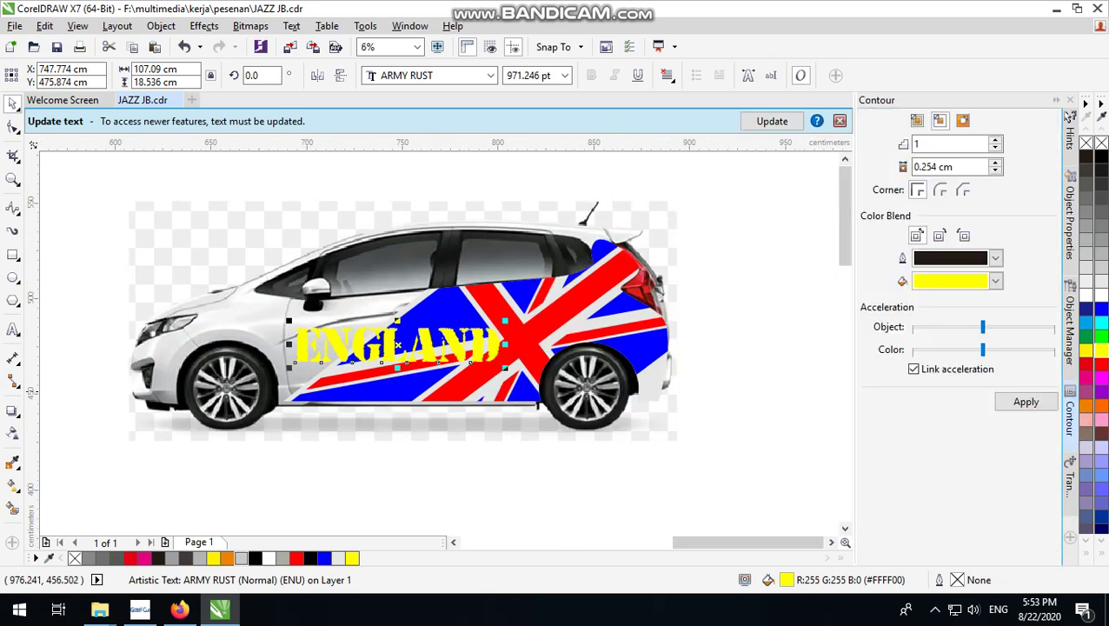
left_click(962, 120)
left_click(1022, 401)
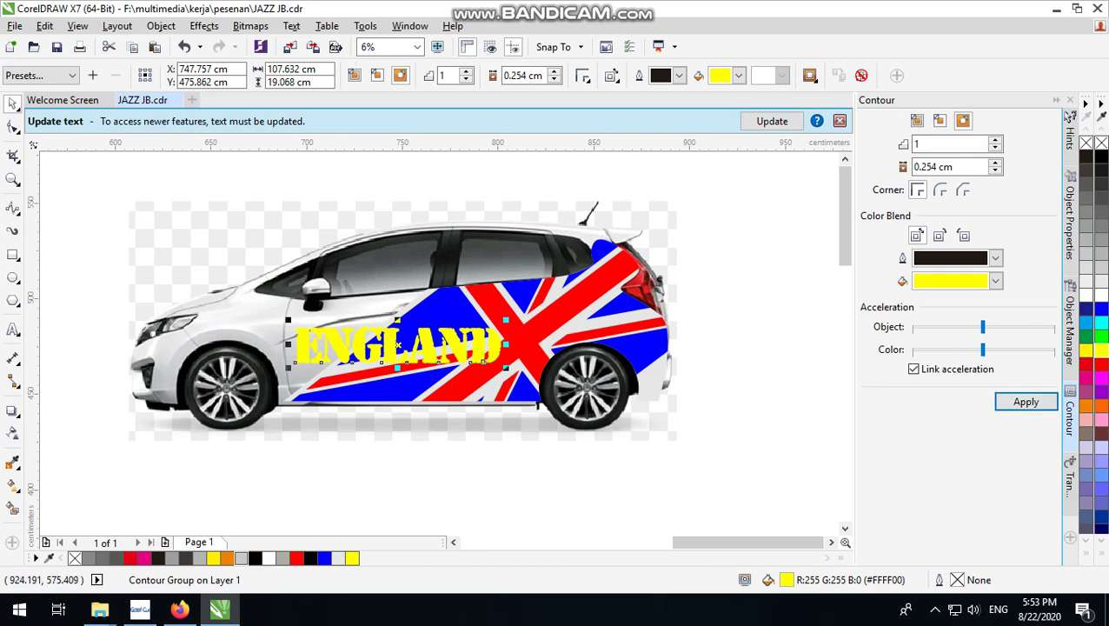
left_click(739, 76)
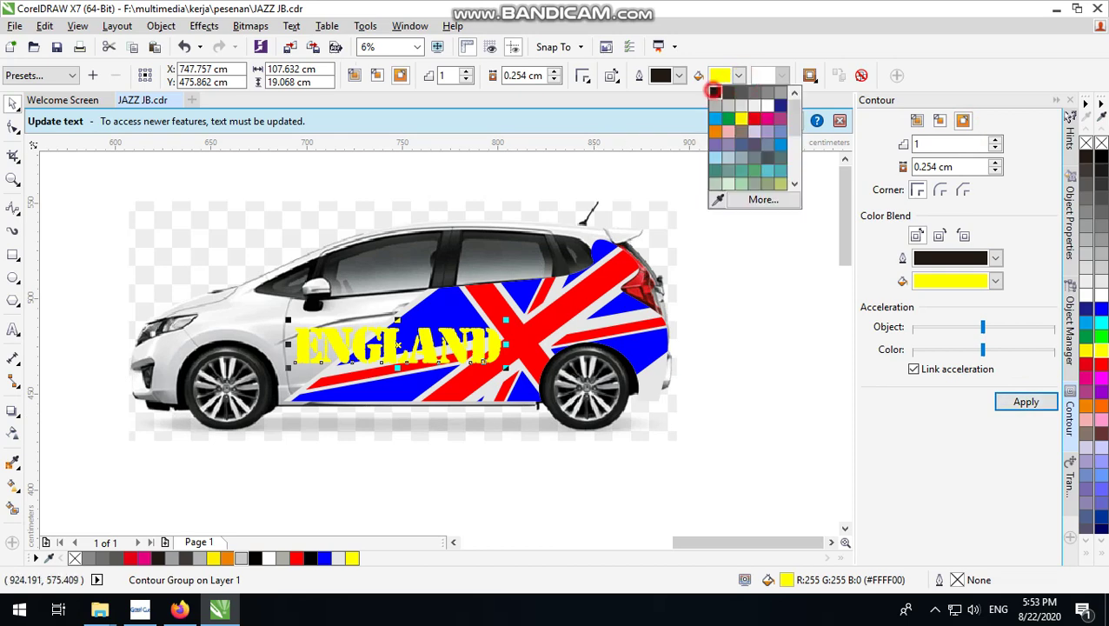
left_click(712, 90)
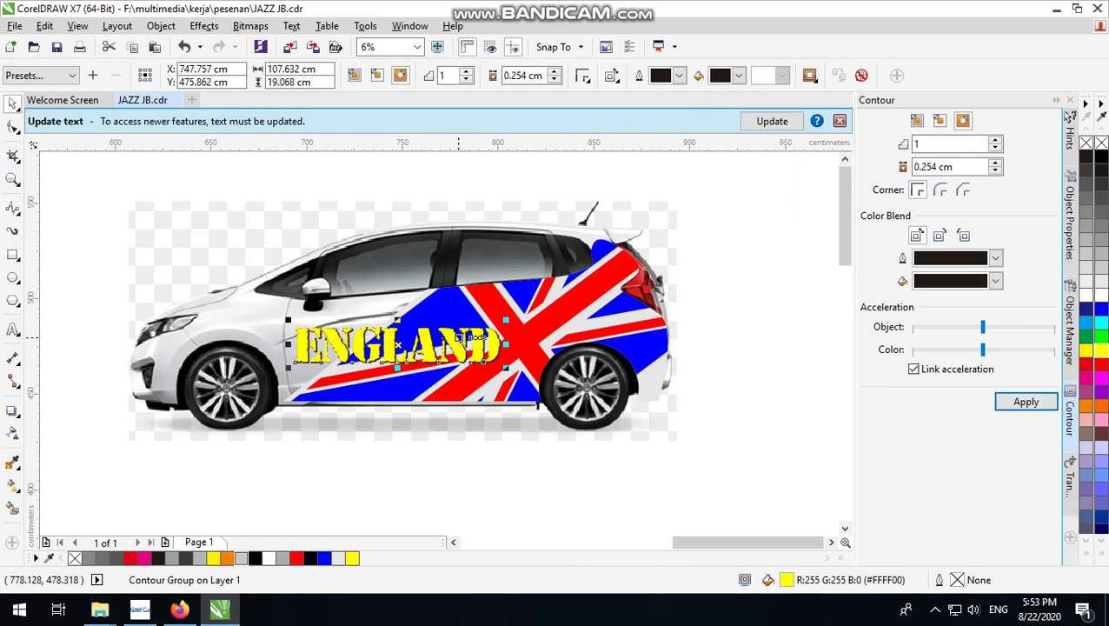
Increase the ENGLAND text's contour offset to 0.754 cm and again to 1.254 cm, and deselect the text.
scroll(461, 337, "up", 1)
left_click(995, 162)
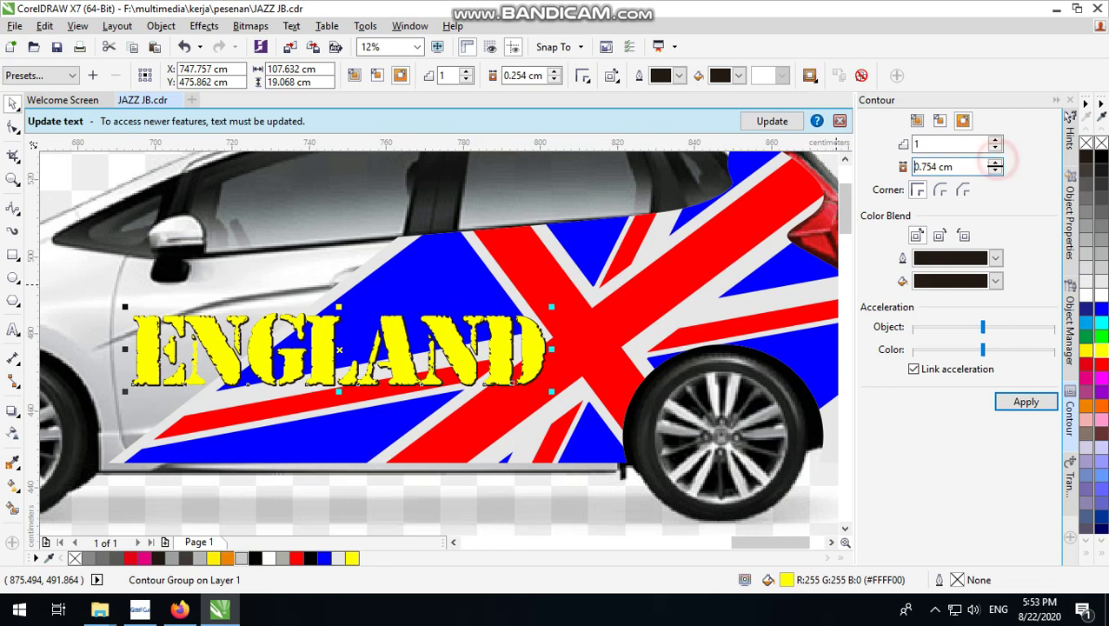
left_click(1026, 401)
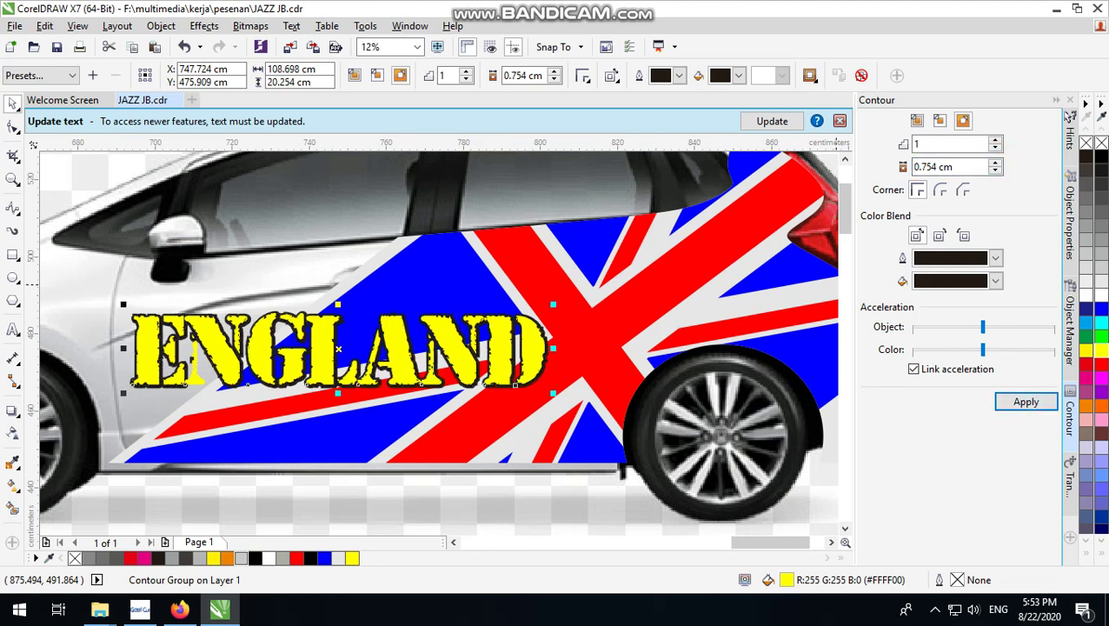
left_click(995, 162)
left_click(1025, 402)
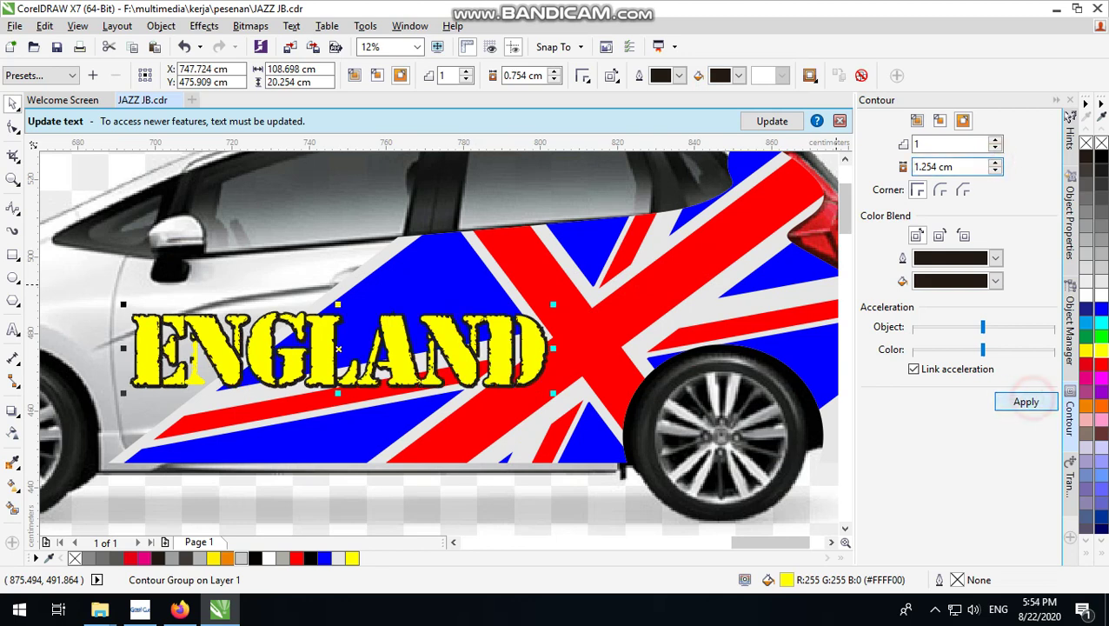
scroll(591, 386, "down", 1)
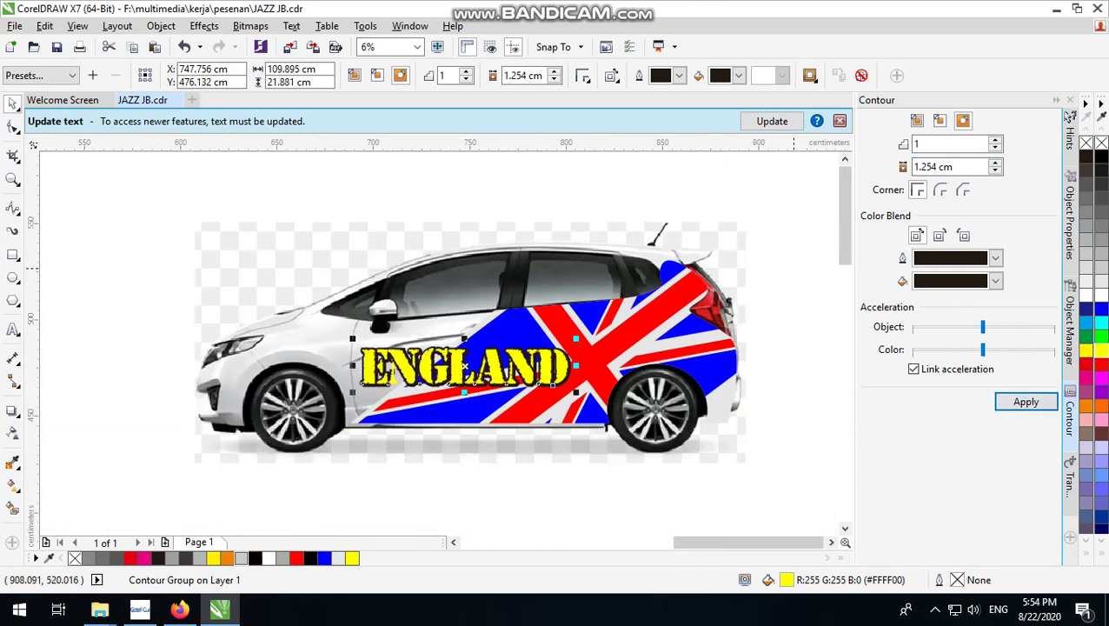
left_click(805, 249)
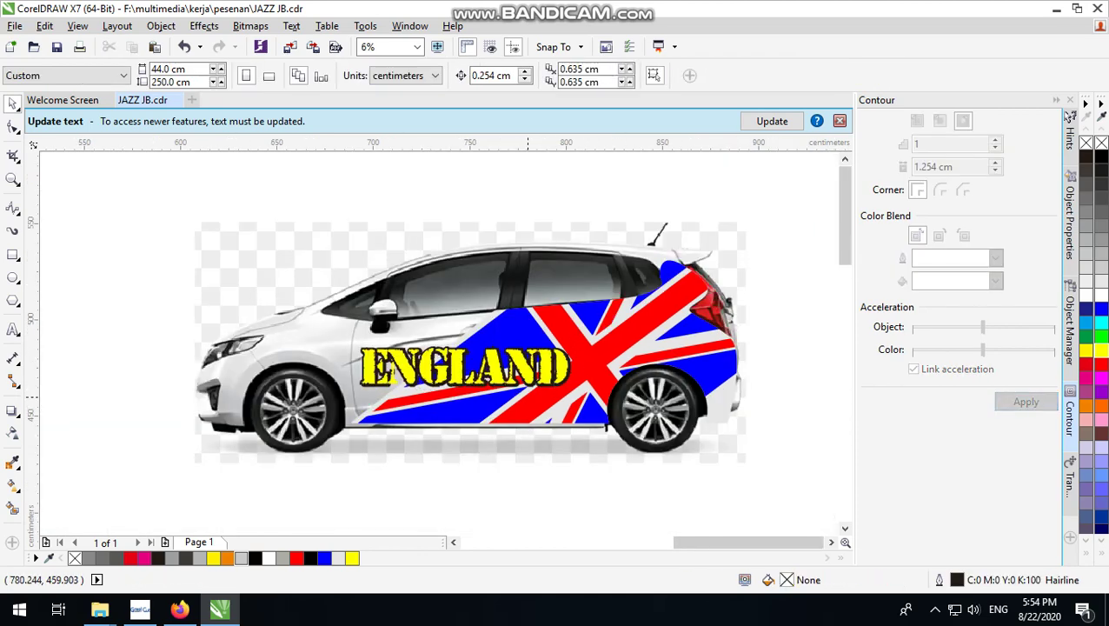
scroll(384, 363, "up", 1)
scroll(403, 365, "down", 1)
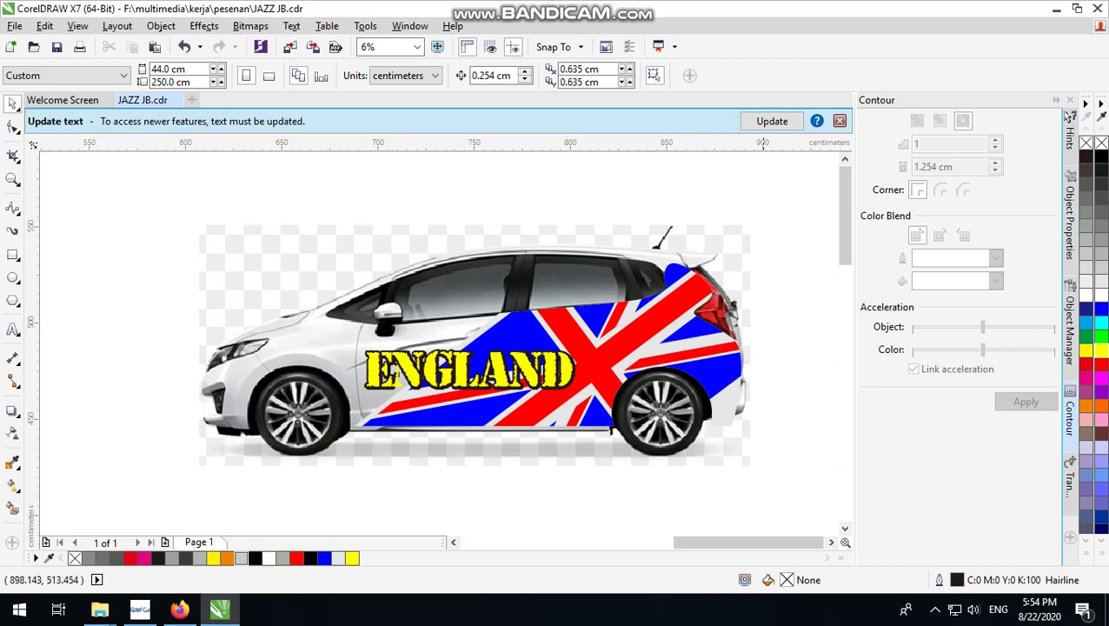
left_click(800, 273)
mouse_move(656, 6)
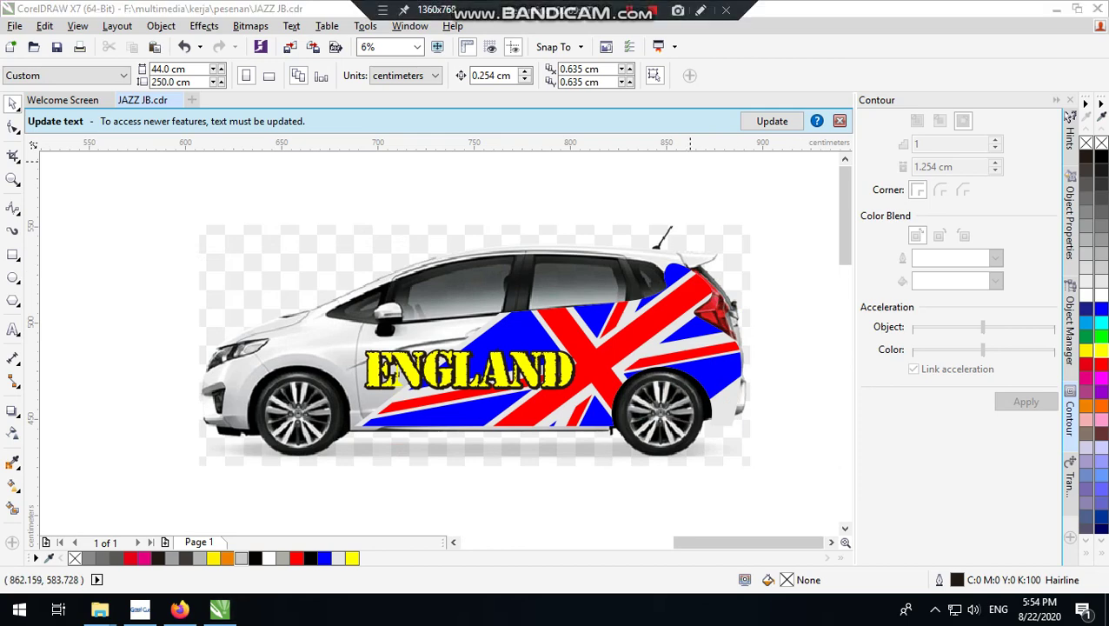